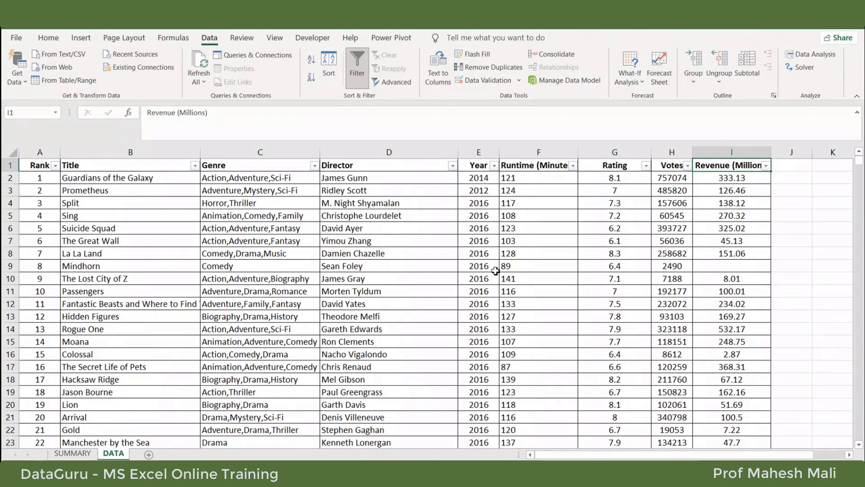
- Filter the Year column of the movie data to show only 2016
{"action": "scroll", "coordinate": [494, 324], "scroll_direction": "down", "scroll_amount": 20}
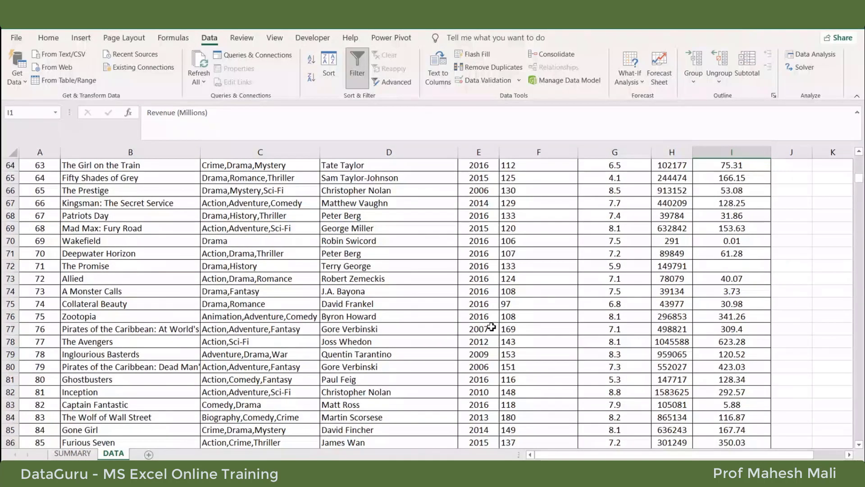
{"action": "scroll", "coordinate": [492, 326], "scroll_direction": "up", "scroll_amount": 20}
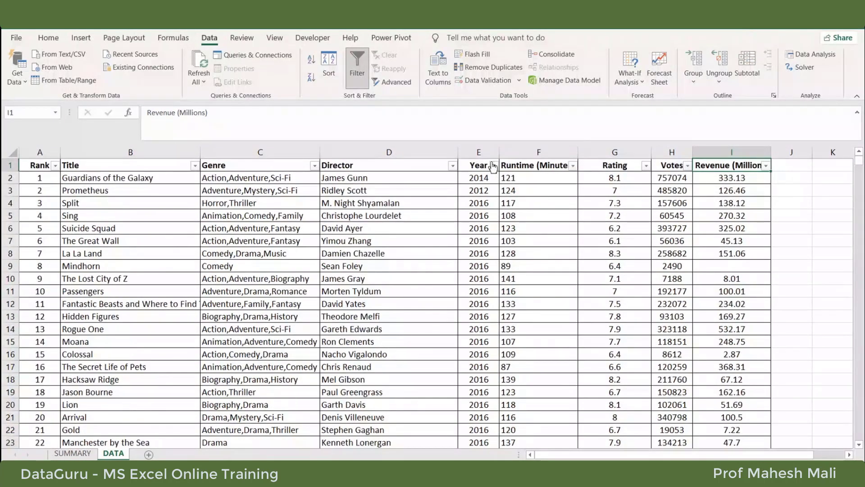
{"action": "left_click", "coordinate": [493, 166]}
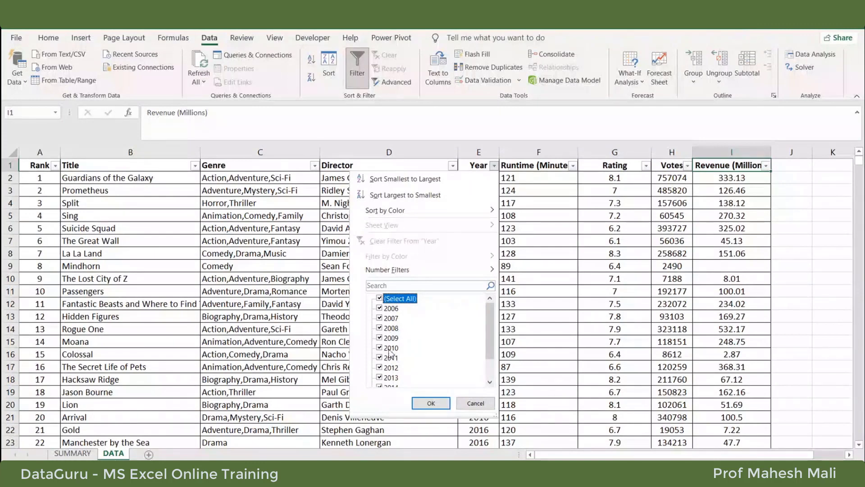
{"action": "left_click", "coordinate": [387, 298]}
{"action": "scroll", "coordinate": [388, 311], "scroll_direction": "down", "scroll_amount": 1}
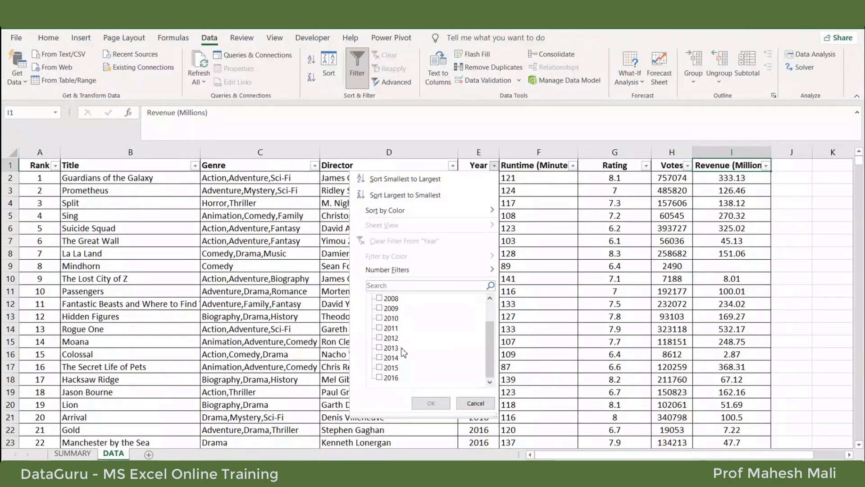
{"action": "left_click", "coordinate": [381, 378]}
{"action": "left_click", "coordinate": [431, 403]}
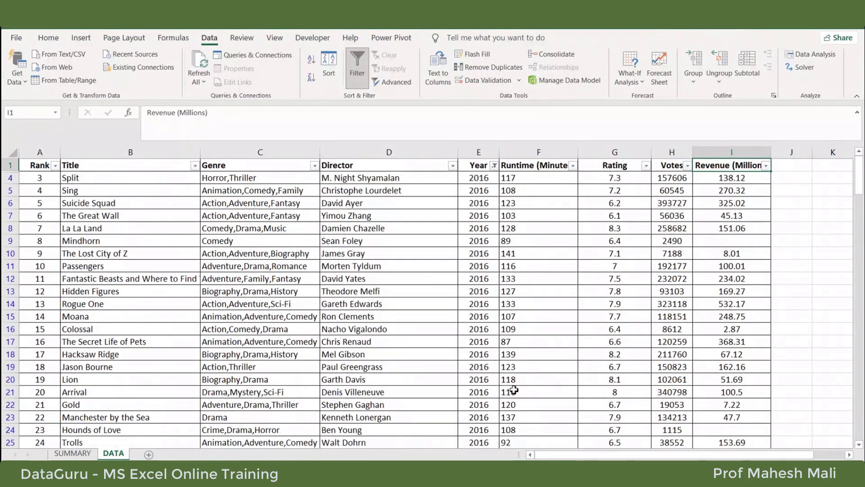
{"action": "left_click", "coordinate": [530, 153]}
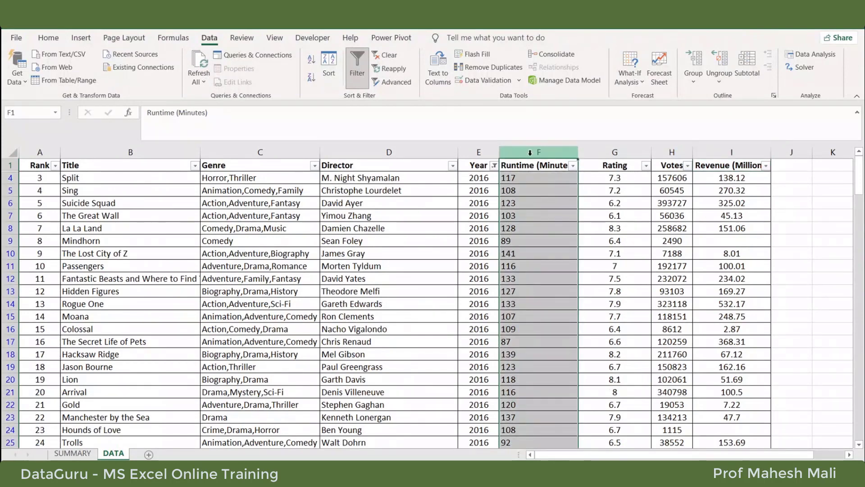
{"action": "left_click", "coordinate": [382, 152]}
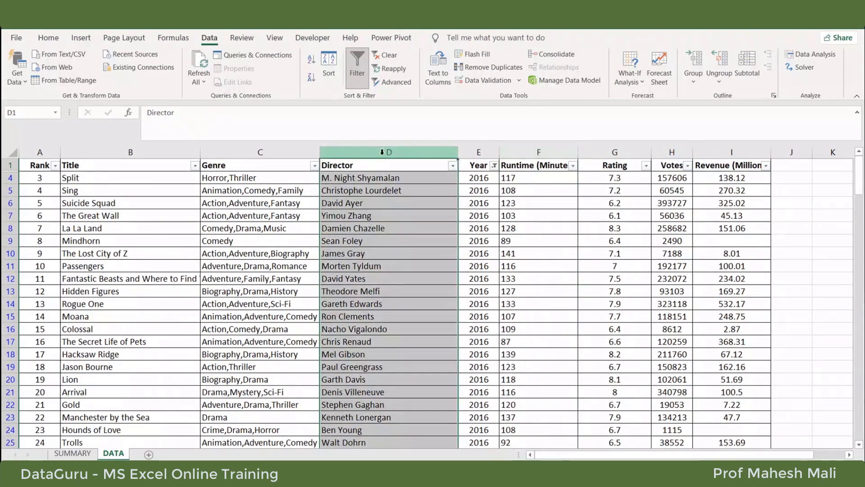
{"action": "left_click", "coordinate": [561, 205]}
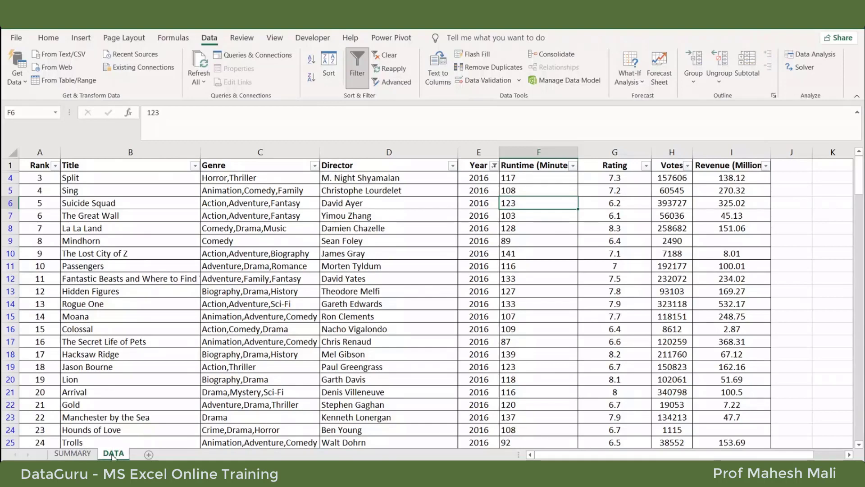
{"action": "left_click", "coordinate": [72, 453]}
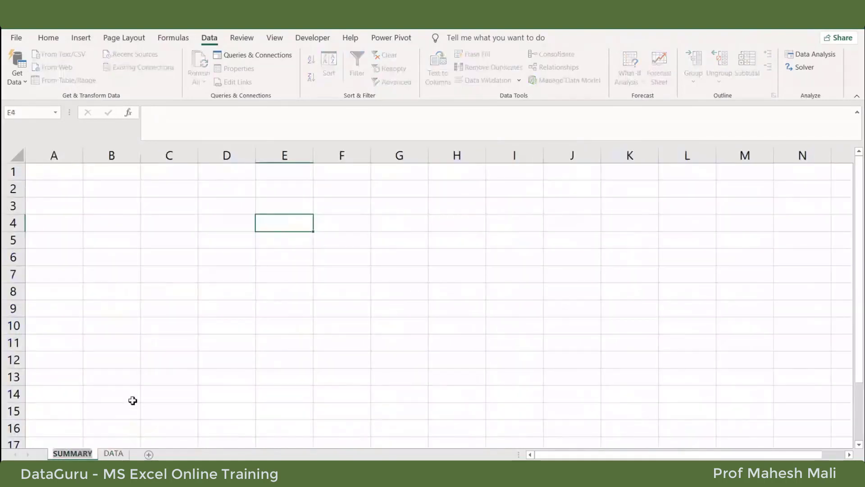
{"action": "left_click", "coordinate": [147, 391]}
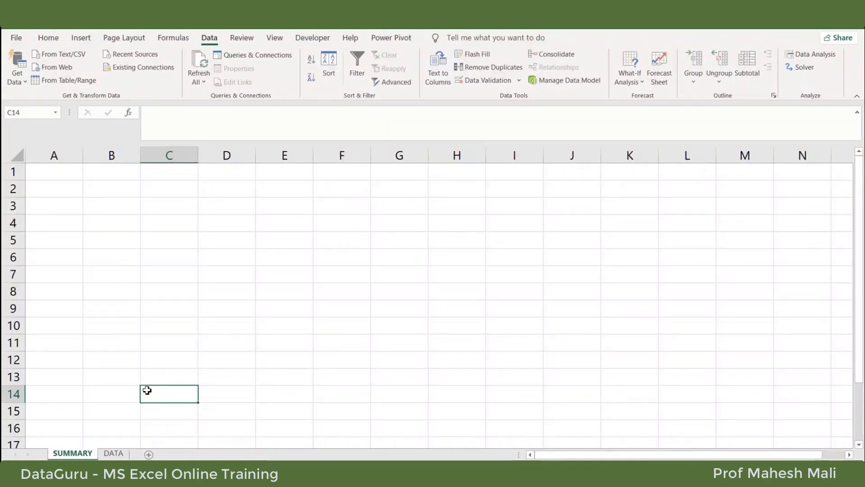
{"action": "left_click", "coordinate": [101, 190]}
{"action": "left_click", "coordinate": [61, 192]}
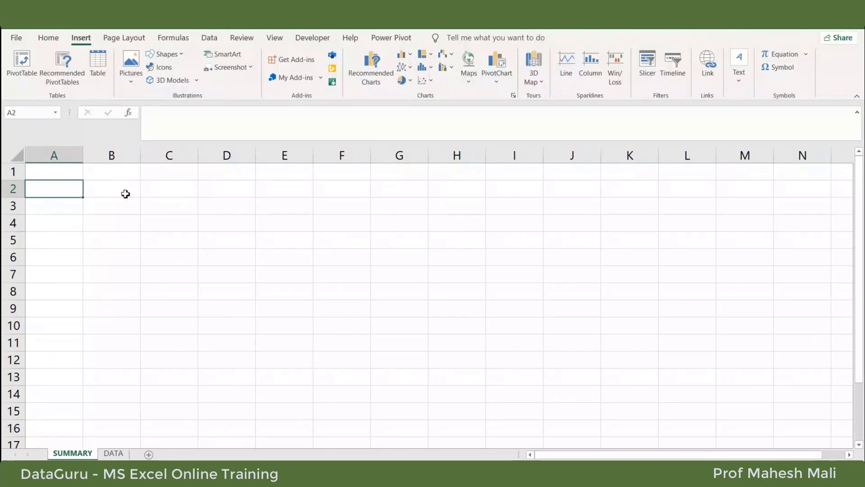
{"action": "left_click", "coordinate": [29, 82]}
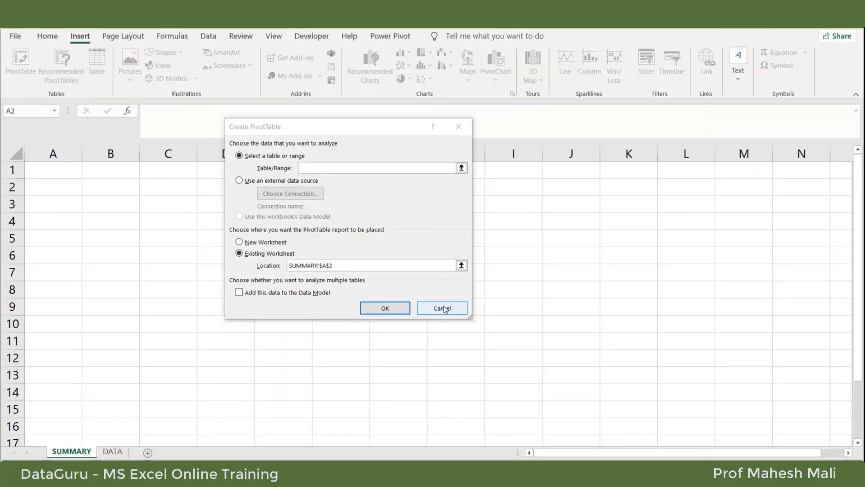
{"action": "left_click", "coordinate": [443, 309]}
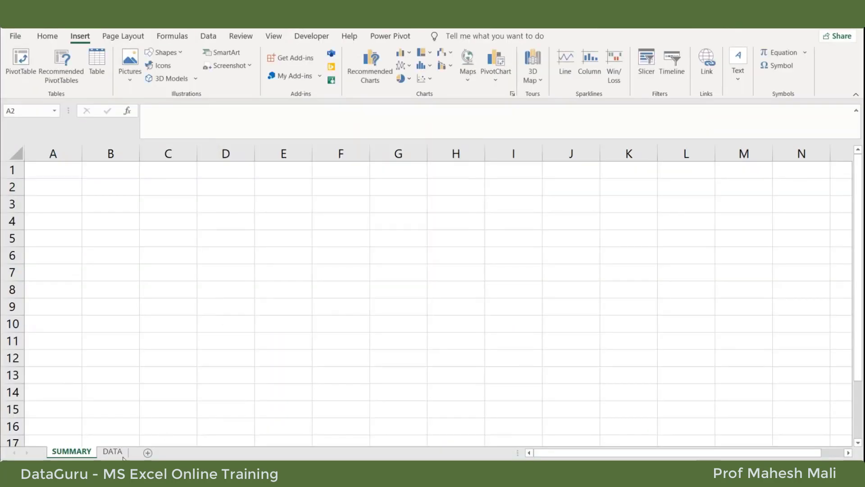
- Select the whole movie table on the DATA sheet and start creating a PivotTable from it
{"action": "left_click", "coordinate": [115, 454]}
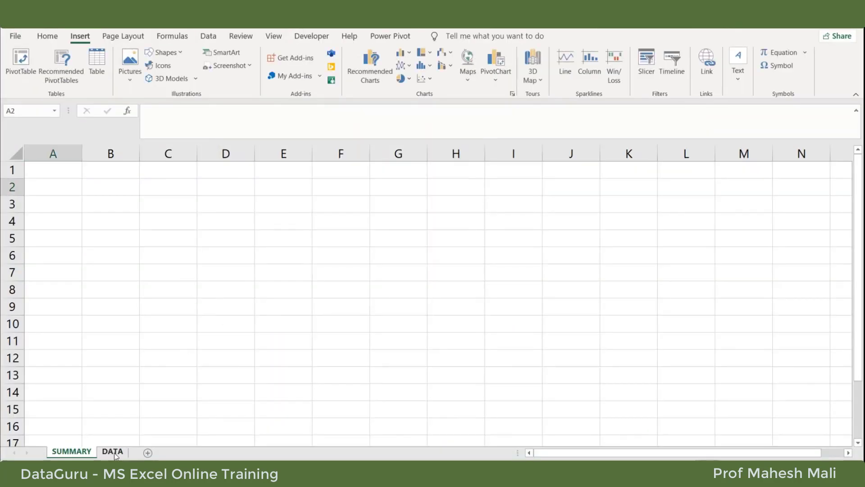
{"action": "left_click", "coordinate": [113, 187]}
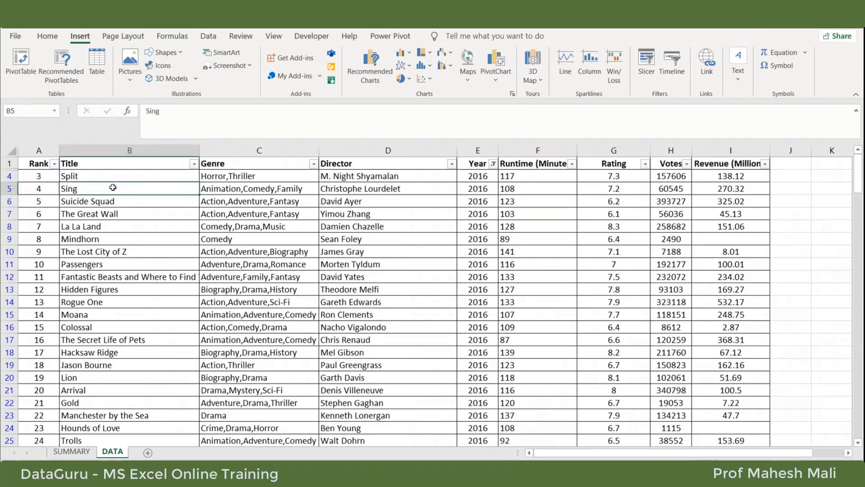
{"action": "key", "text": "ctrl+a"}
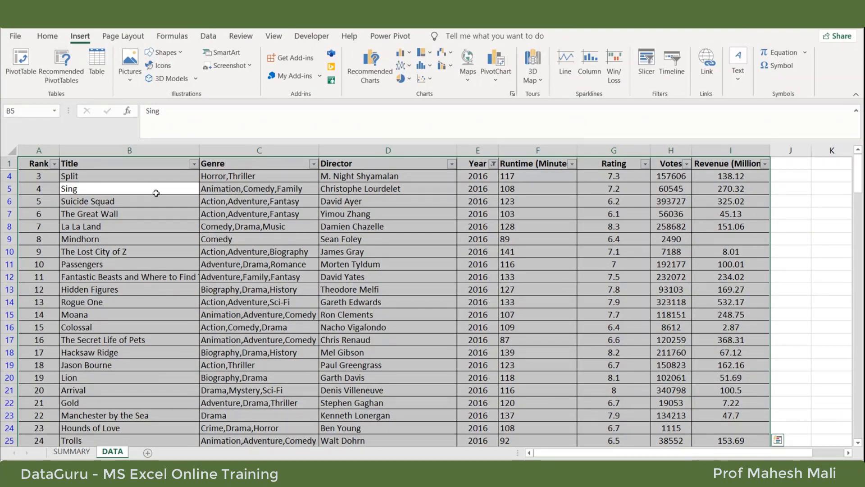
{"action": "key", "text": "alt+n"}
{"action": "key", "text": "v"}
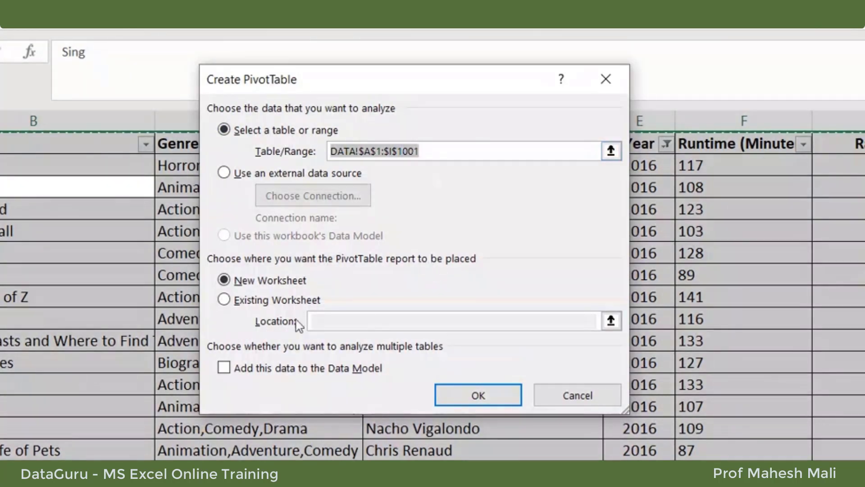
- Create the PivotTable in the existing worksheet at location SUMMARY!$A$2
{"action": "left_click", "coordinate": [252, 302]}
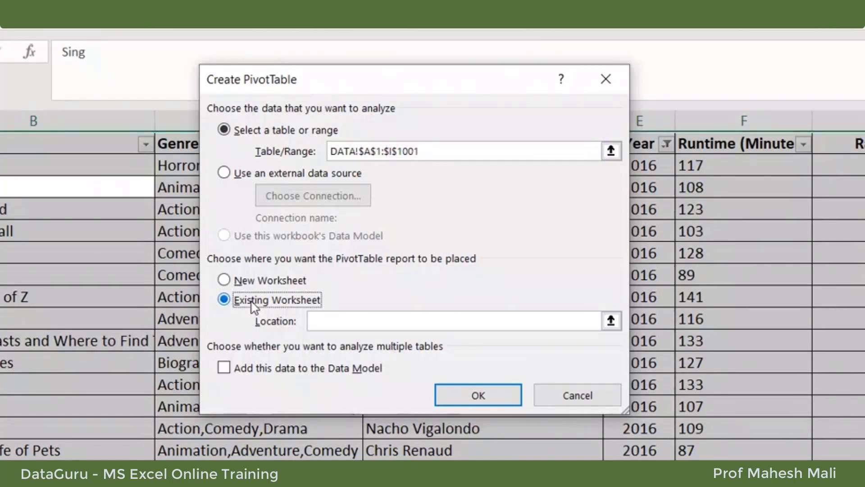
{"action": "left_click", "coordinate": [250, 290]}
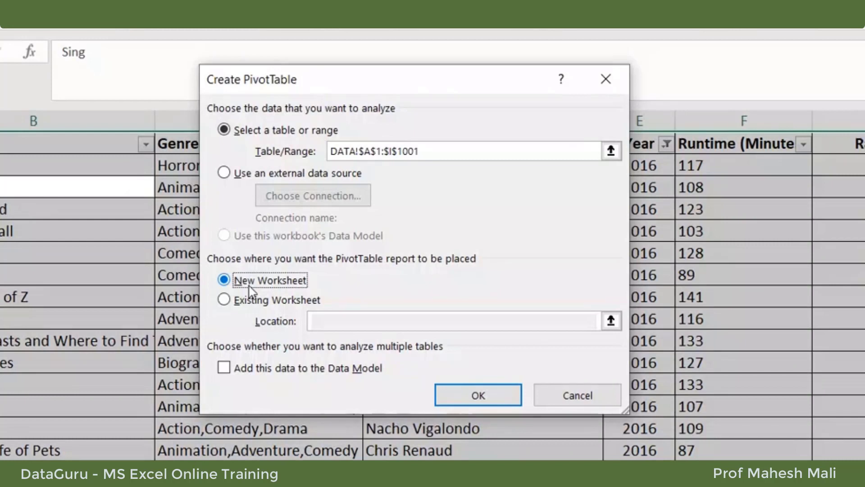
{"action": "left_click", "coordinate": [252, 300]}
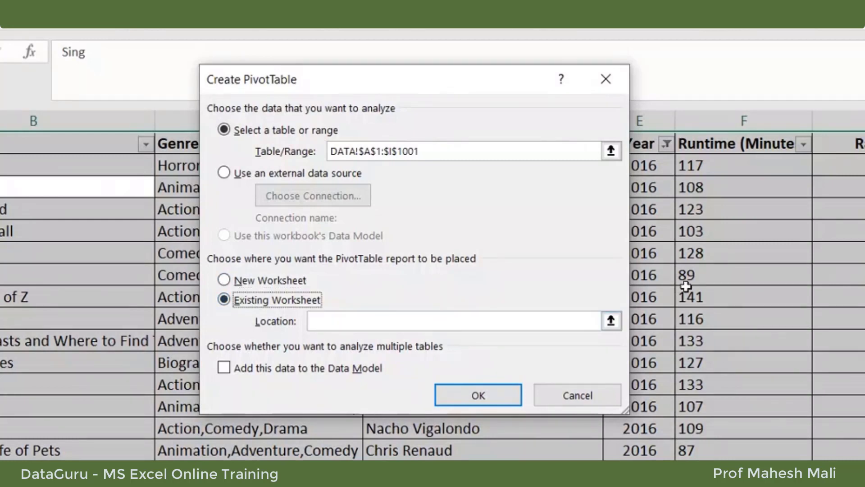
{"action": "left_click", "coordinate": [611, 324]}
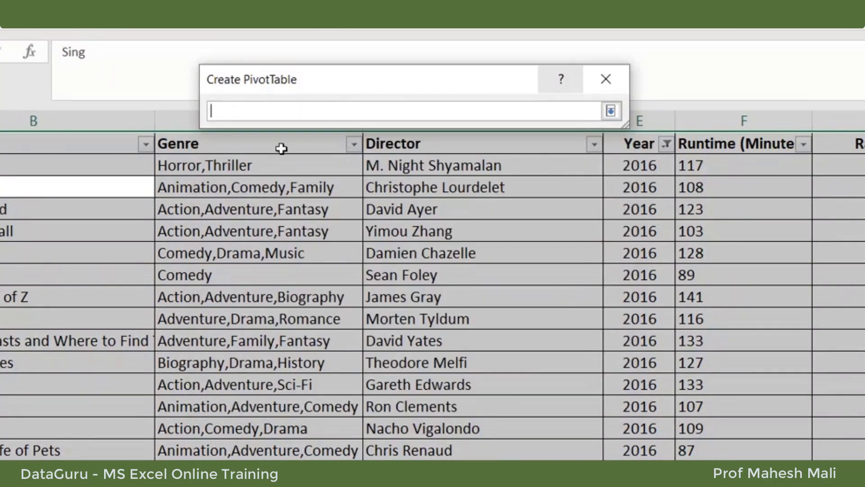
{"action": "key", "text": "ctrl+Page_Down"}
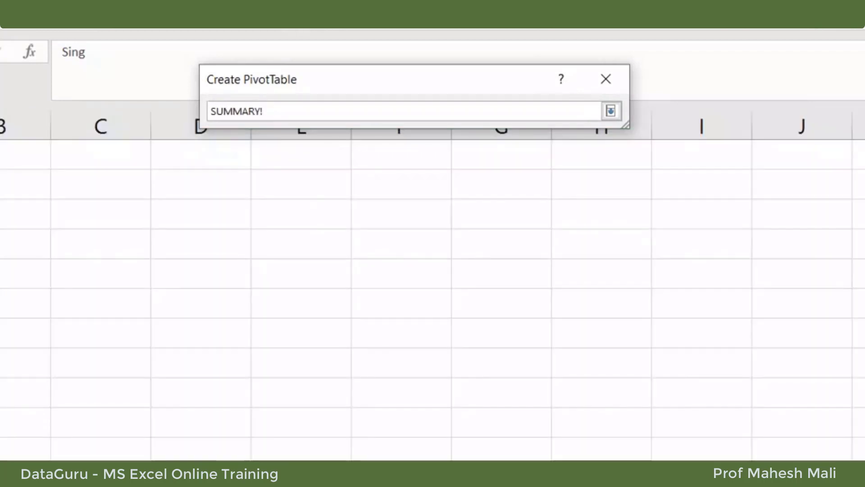
{"action": "left_click", "coordinate": [1, 183]}
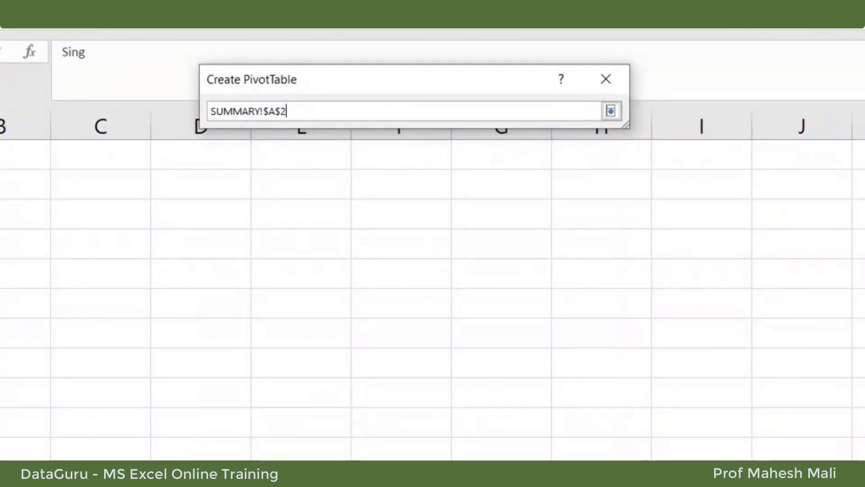
{"action": "left_click", "coordinate": [614, 112]}
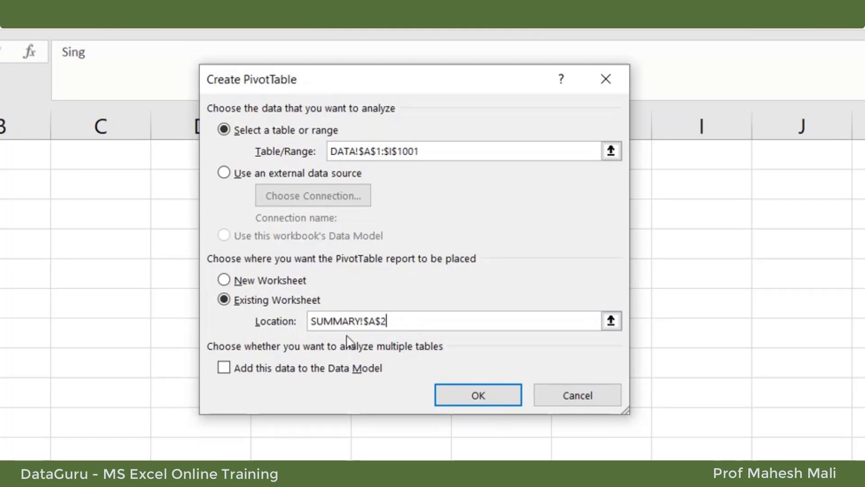
{"action": "left_click", "coordinate": [479, 395]}
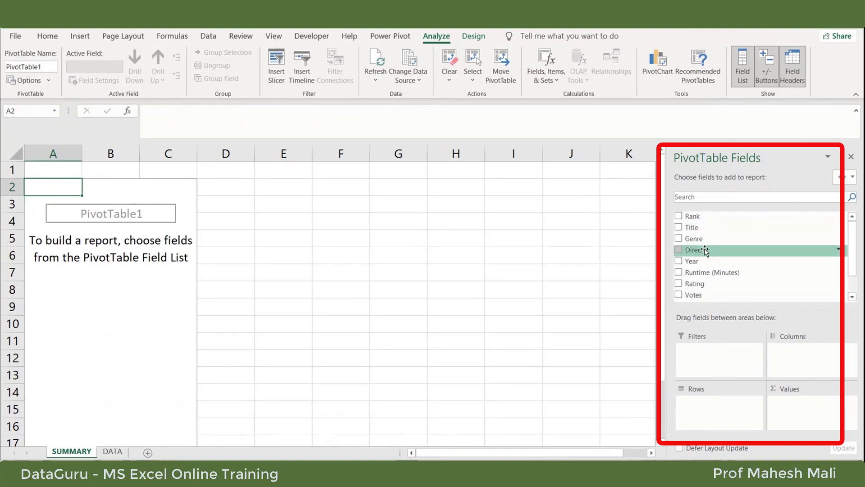
- Add the Director field to the PivotTable rows and look through the list of directors
{"action": "left_click", "coordinate": [679, 250]}
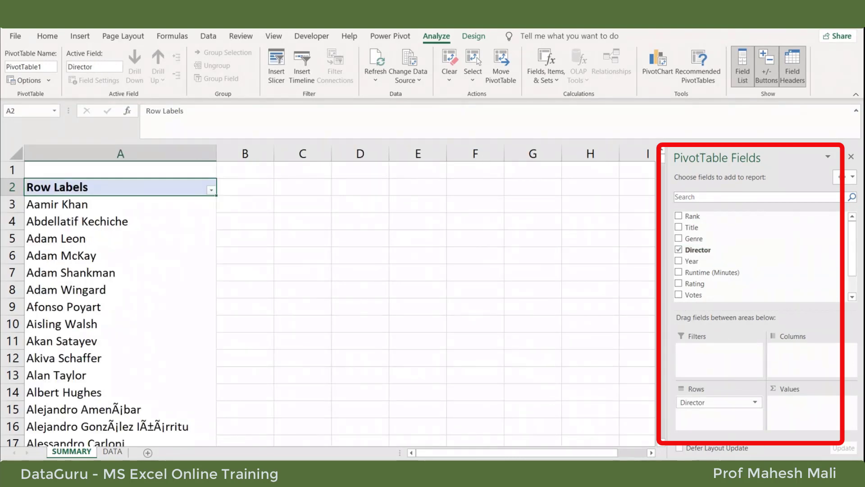
{"action": "scroll", "coordinate": [191, 329], "scroll_direction": "down", "scroll_amount": 2}
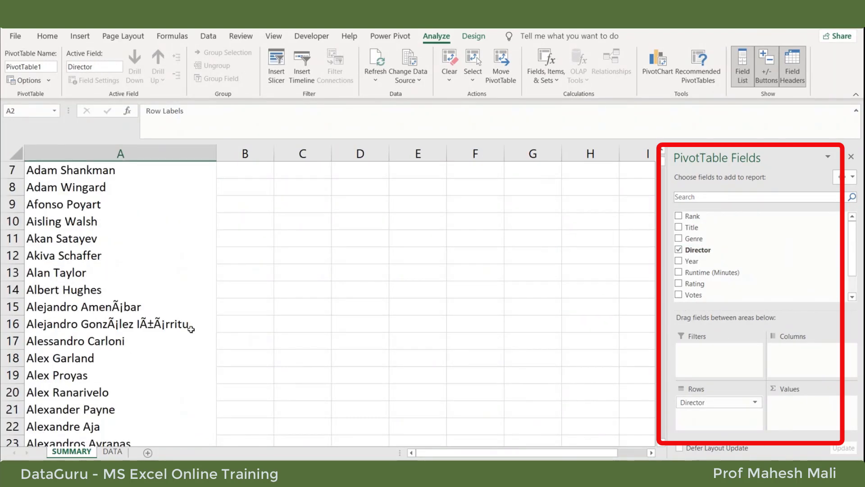
{"action": "scroll", "coordinate": [192, 331], "scroll_direction": "down", "scroll_amount": 20}
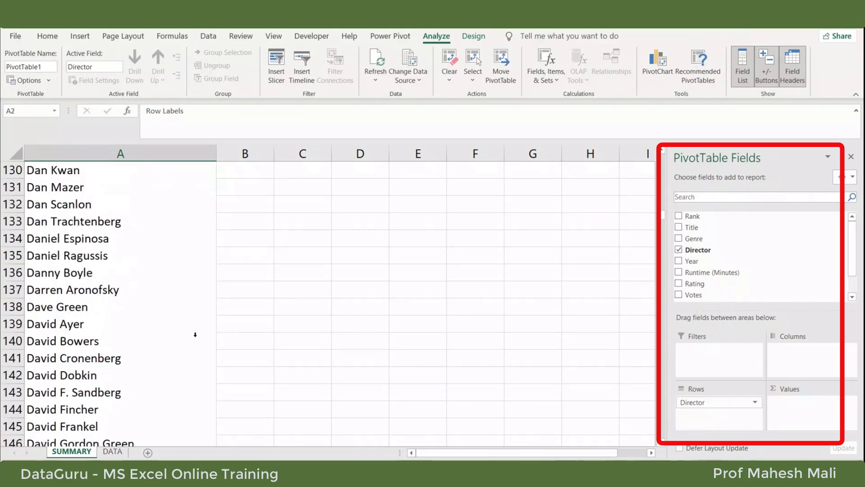
{"action": "left_click_drag", "start_coordinate": [665, 233], "coordinate": [664, 161]}
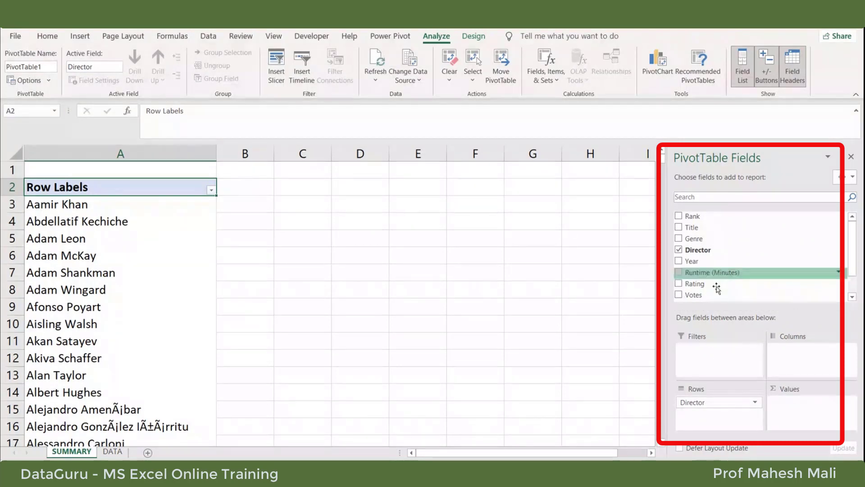
- Add the Revenue (Millions) field to the PivotTable values as a sum per director
{"action": "scroll", "coordinate": [717, 285], "scroll_direction": "down", "scroll_amount": 1}
{"action": "left_click", "coordinate": [679, 280]}
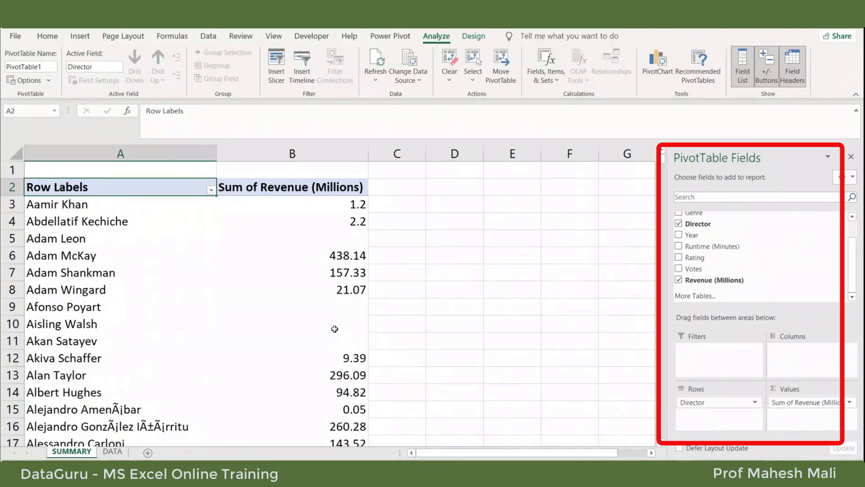
{"action": "mouse_move", "coordinate": [334, 329]}
{"action": "mouse_move", "coordinate": [343, 293]}
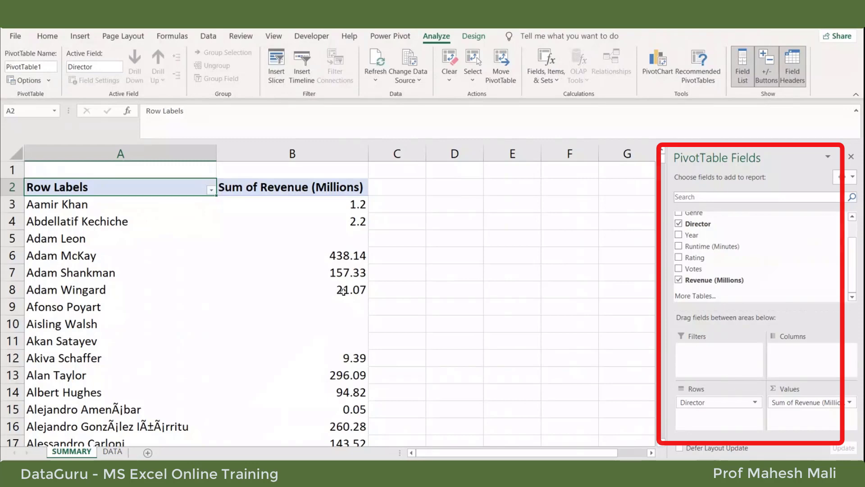
{"action": "key", "text": "Down"}
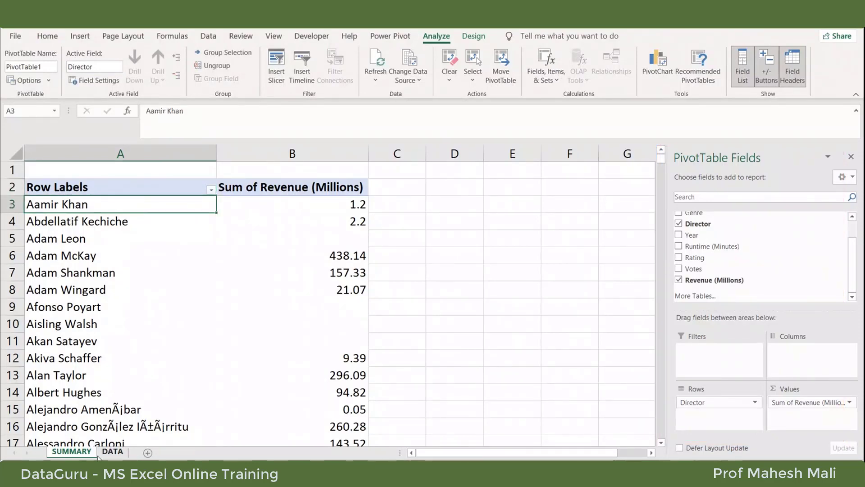
{"action": "left_click", "coordinate": [112, 451]}
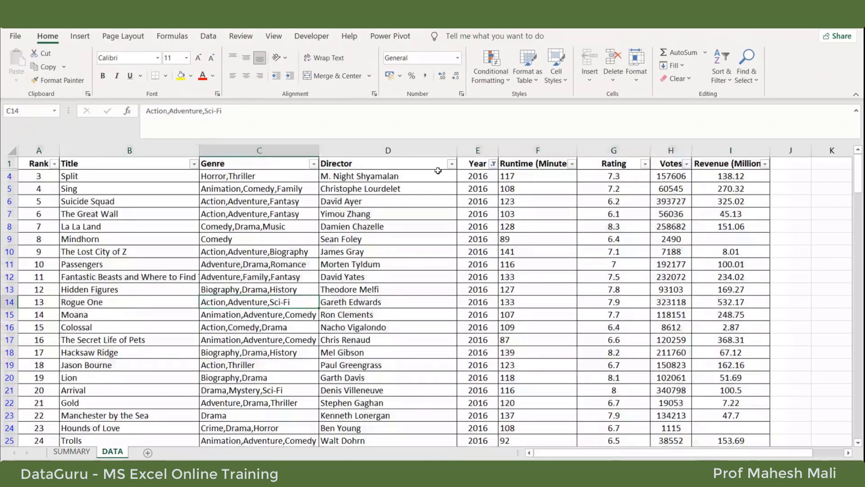
{"action": "left_click", "coordinate": [451, 164]}
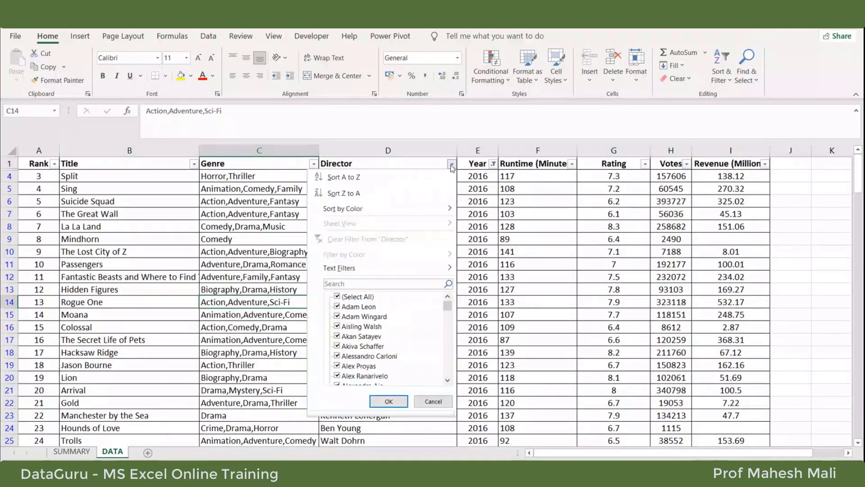
{"action": "left_click", "coordinate": [353, 296]}
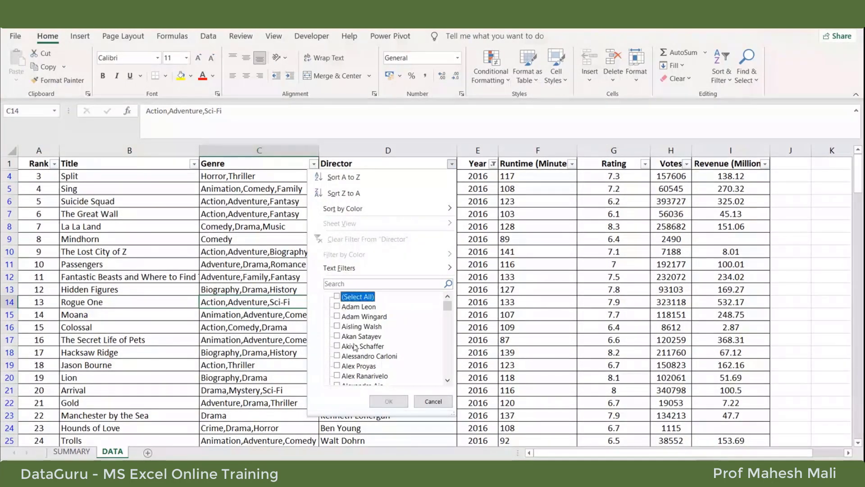
{"action": "scroll", "coordinate": [355, 347], "scroll_direction": "down", "scroll_amount": 3}
{"action": "left_click", "coordinate": [336, 284]}
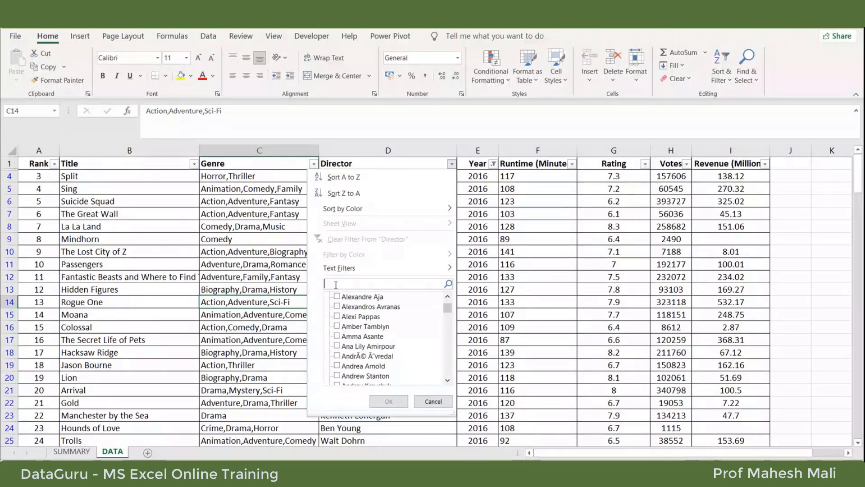
{"action": "type", "text": "aa"}
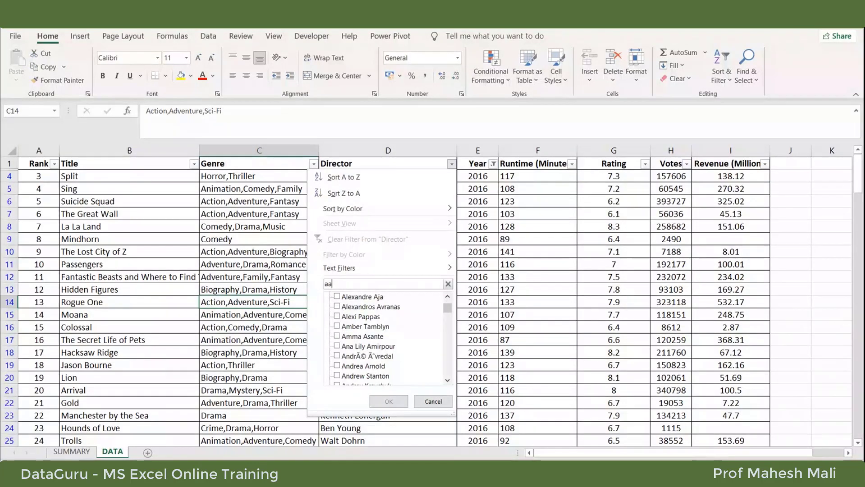
{"action": "key", "text": "BackSpace"}
{"action": "type", "text": "mi"}
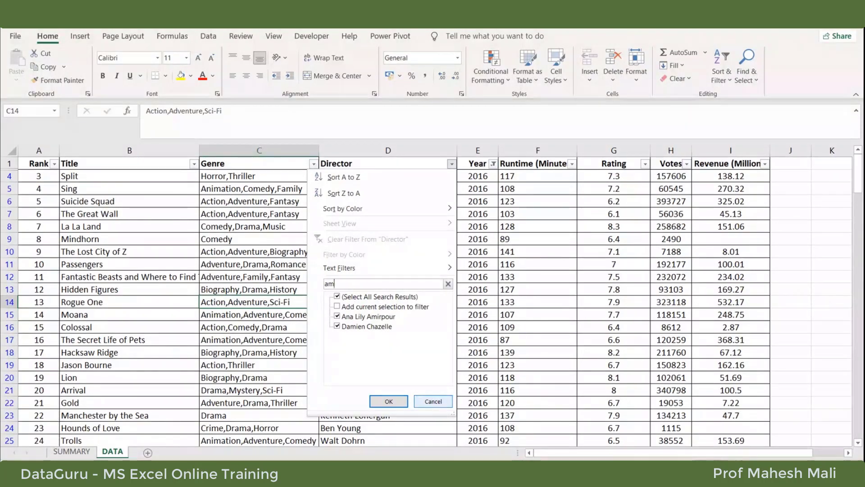
{"action": "key", "text": "BackSpace"}
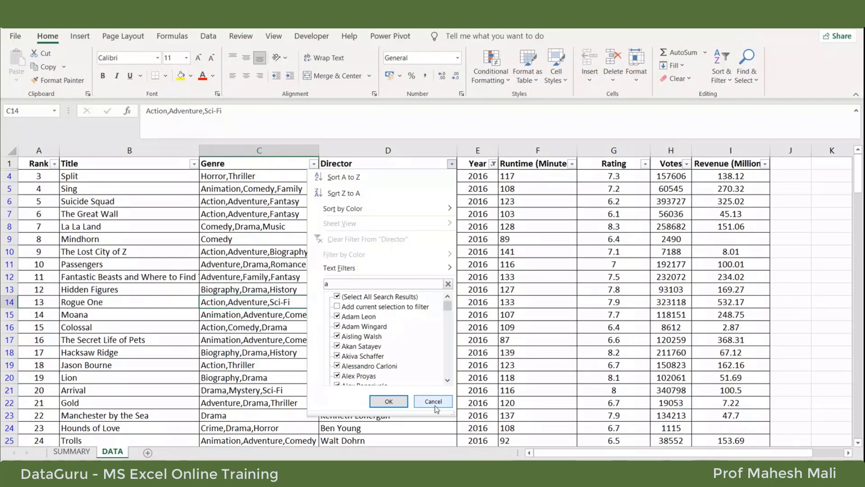
{"action": "left_click", "coordinate": [388, 401]}
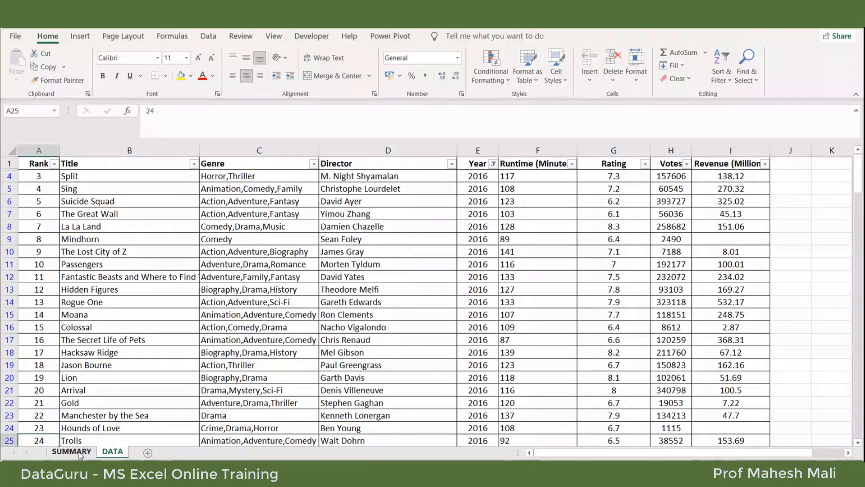
- Check the first director on the SUMMARY sheet and search the DATA sheet's Director filter for "aa"
{"action": "left_click", "coordinate": [80, 452]}
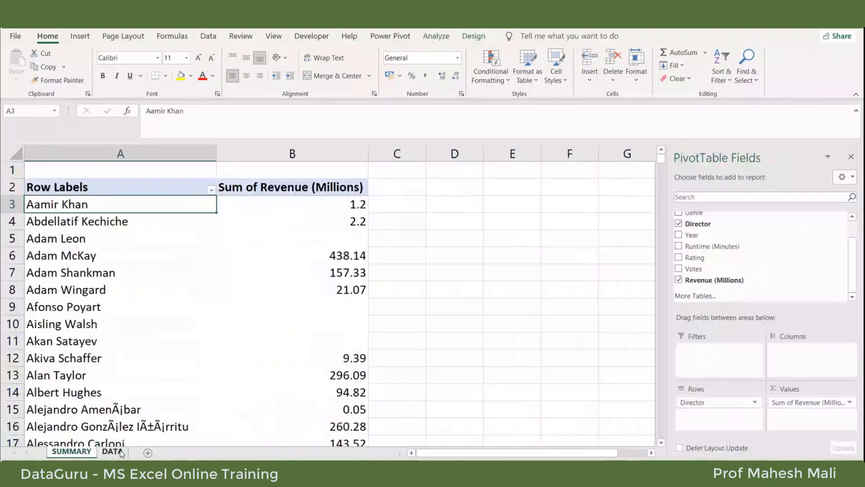
{"action": "left_click", "coordinate": [112, 451]}
{"action": "left_click", "coordinate": [451, 164]}
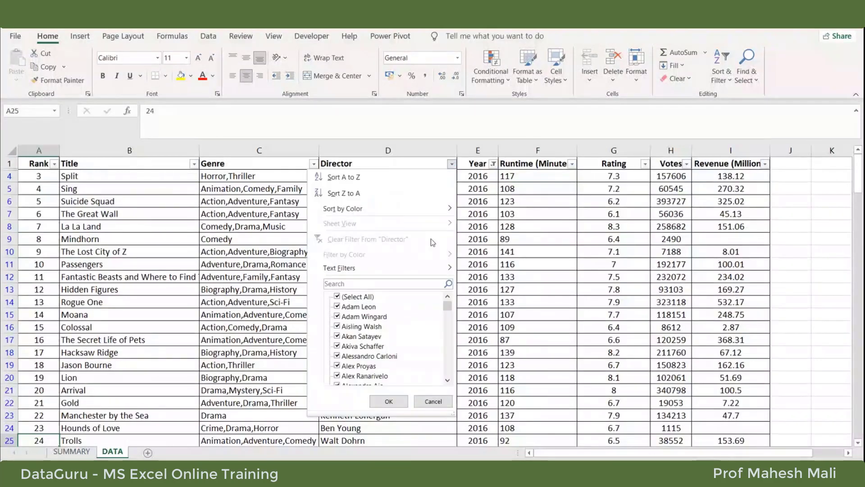
{"action": "left_click", "coordinate": [376, 285]}
{"action": "type", "text": "aa"}
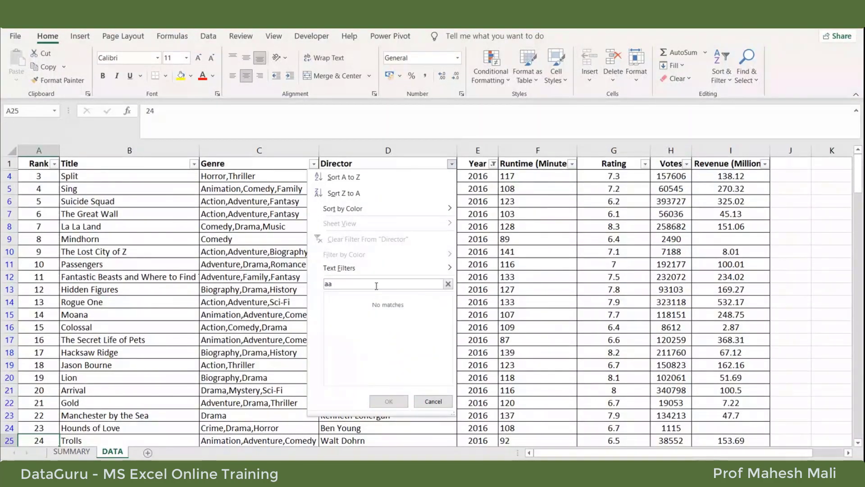
- Reset the Year filter on the DATA sheet to include all years
{"action": "left_click", "coordinate": [495, 164]}
{"action": "left_click", "coordinate": [388, 297]}
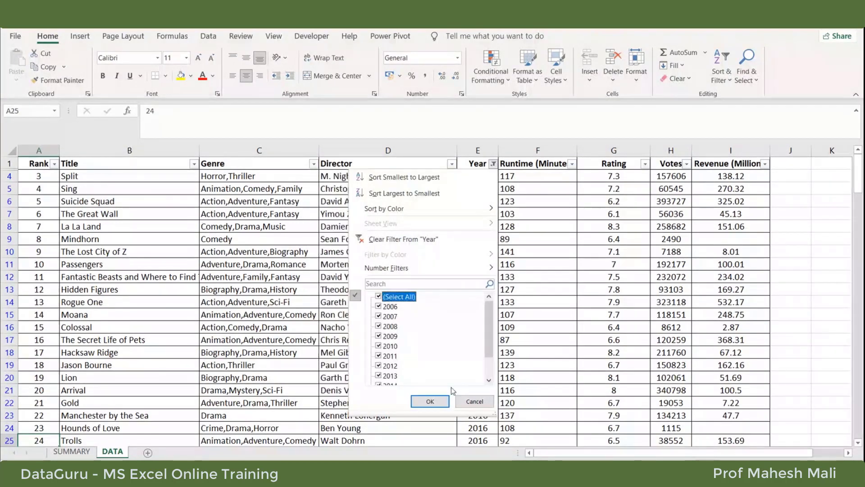
{"action": "left_click", "coordinate": [428, 405]}
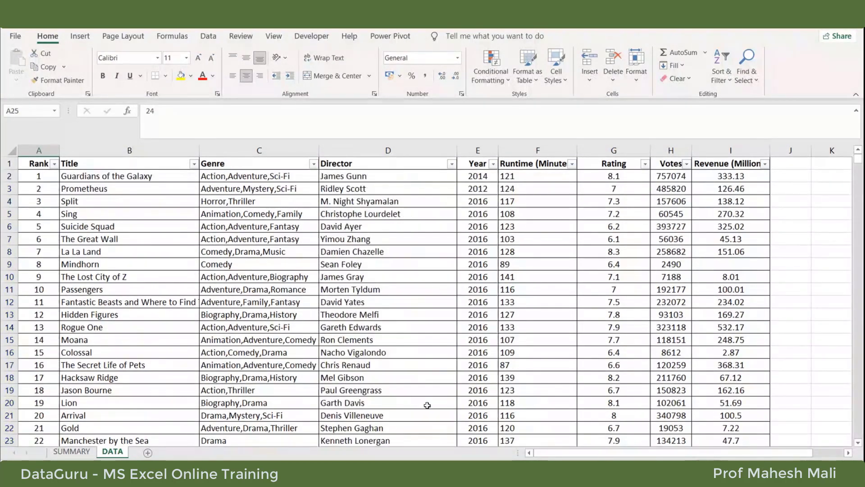
- Filter the Director column on the DATA sheet to show only Aamir Khan
{"action": "left_click", "coordinate": [452, 165]}
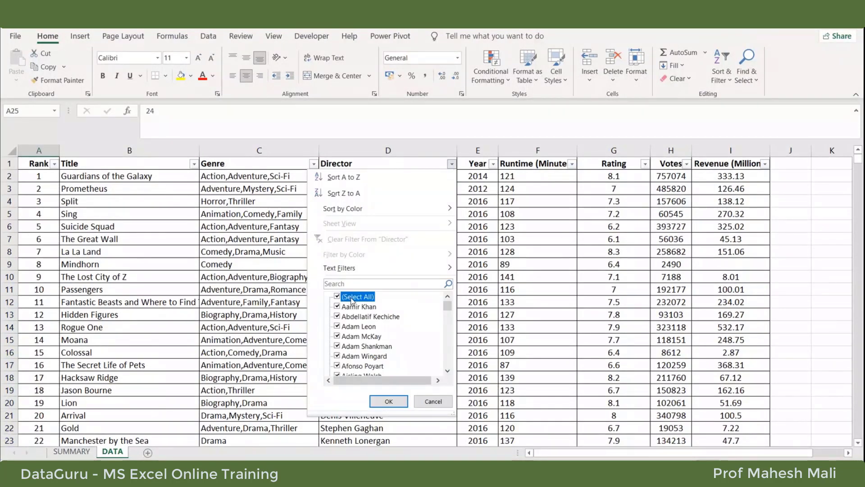
{"action": "left_click", "coordinate": [352, 297]}
{"action": "left_click", "coordinate": [356, 306]}
{"action": "left_click", "coordinate": [388, 402]}
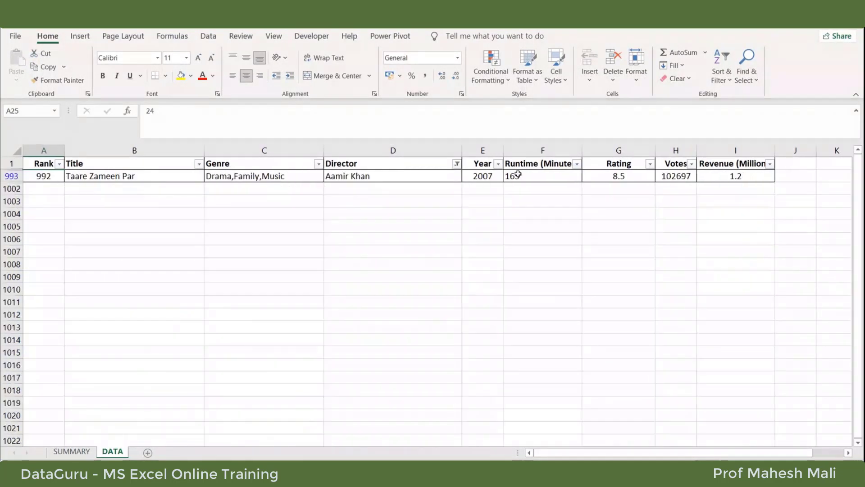
- Change the Director filter on the DATA sheet to show only Adam Leon instead of Aamir Khan
{"action": "left_click", "coordinate": [456, 164]}
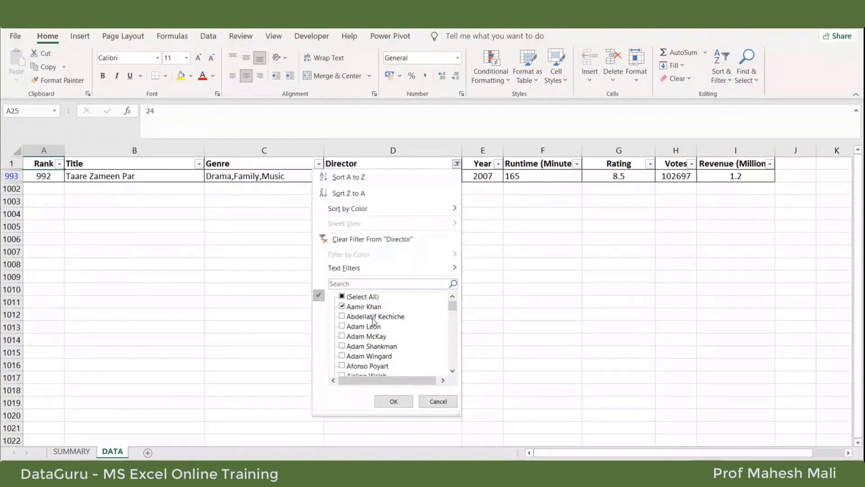
{"action": "left_click", "coordinate": [368, 326]}
{"action": "left_click", "coordinate": [356, 307]}
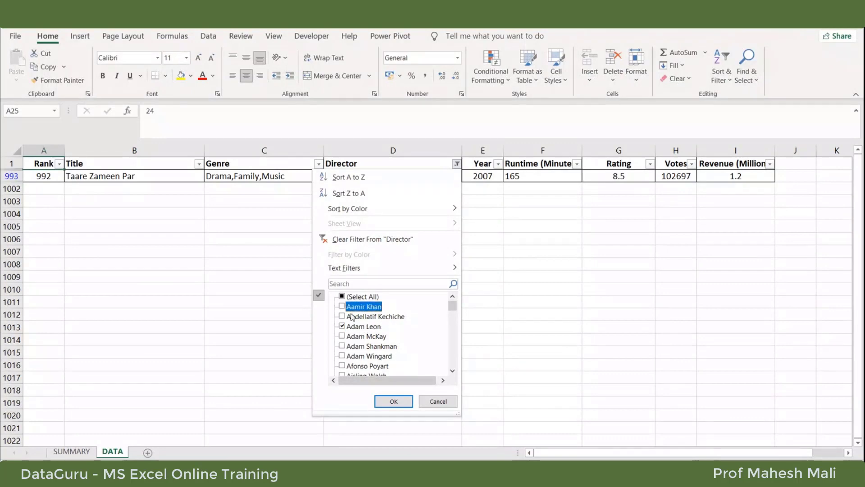
{"action": "left_click", "coordinate": [388, 400]}
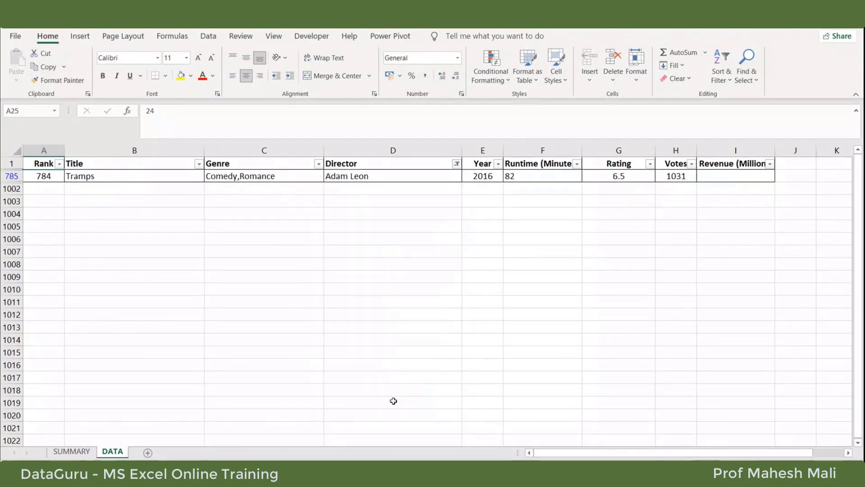
{"action": "left_click", "coordinate": [456, 164]}
{"action": "left_click", "coordinate": [358, 326]}
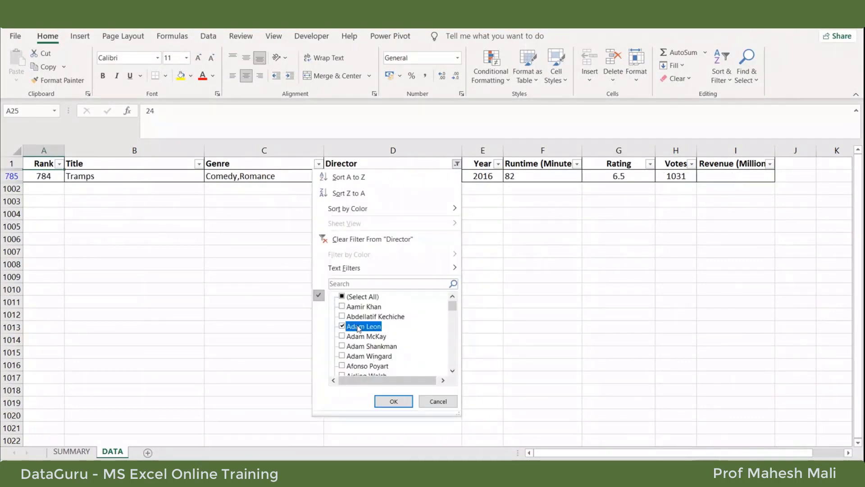
{"action": "left_click", "coordinate": [438, 401]}
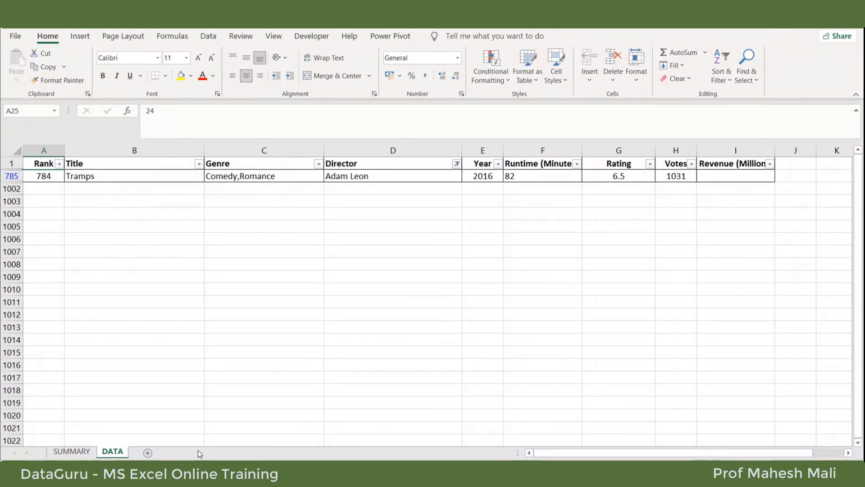
- Sort the PivotTable on the SUMMARY sheet by Sum of Revenue (Millions) from largest to smallest
{"action": "left_click", "coordinate": [72, 452]}
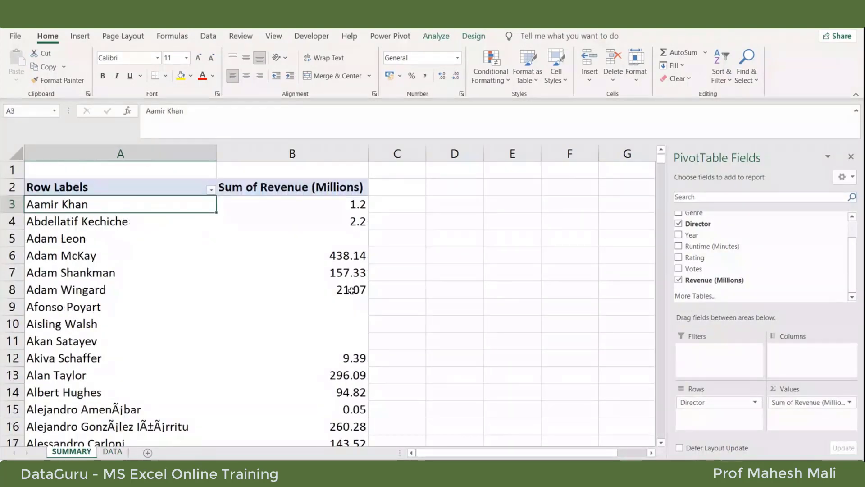
{"action": "right_click", "coordinate": [335, 207]}
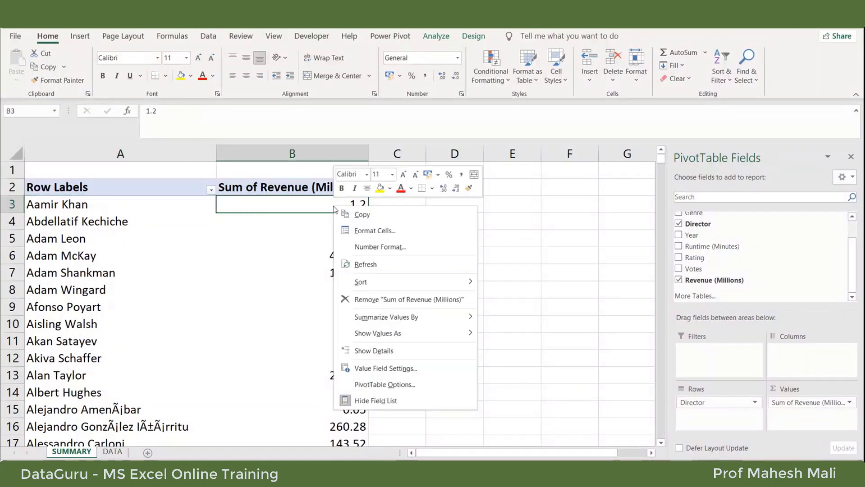
{"action": "mouse_move", "coordinate": [432, 282]}
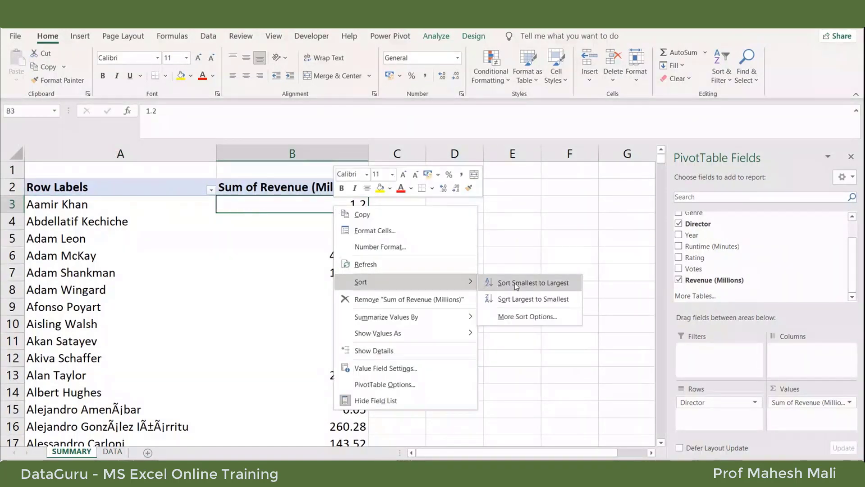
{"action": "left_click", "coordinate": [526, 299]}
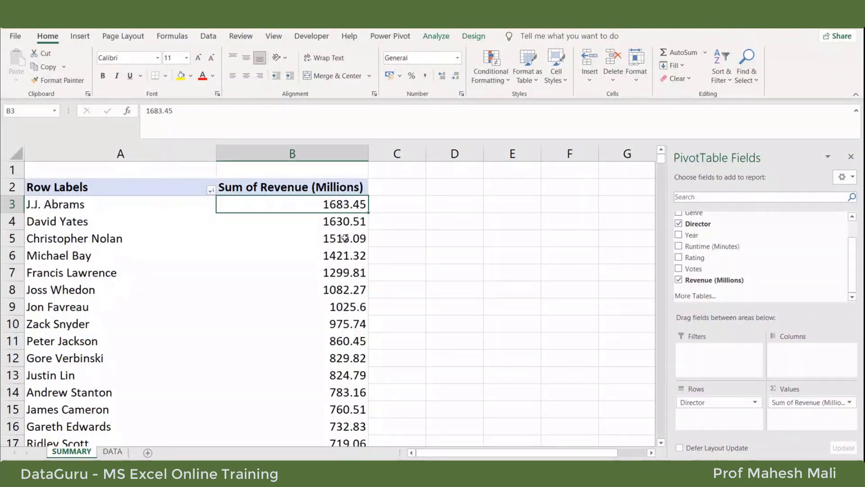
- Search the DATA sheet's Director filter for "j." and show only the J.J. Abrams movies
{"action": "left_click", "coordinate": [113, 451]}
{"action": "left_click", "coordinate": [456, 164]}
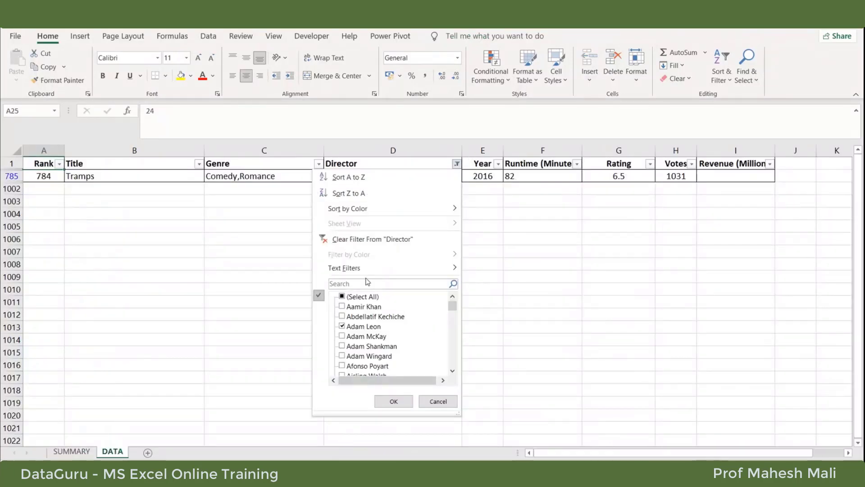
{"action": "type", "text": "j"}
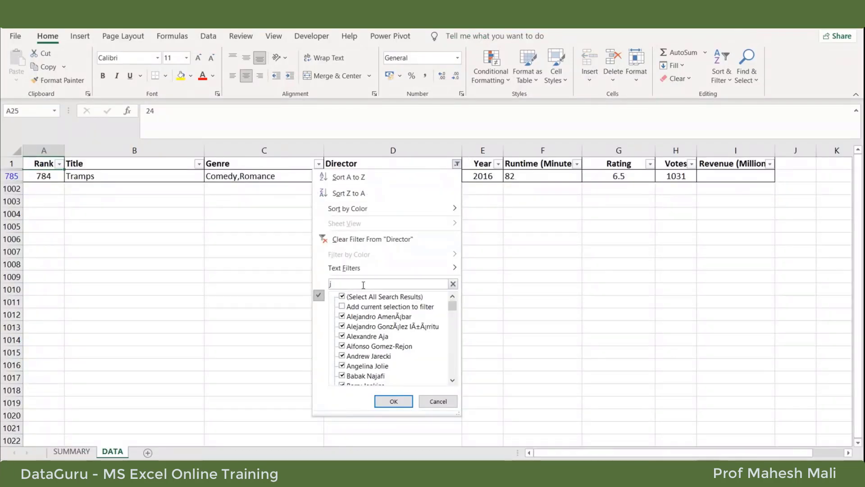
{"action": "type", "text": "."}
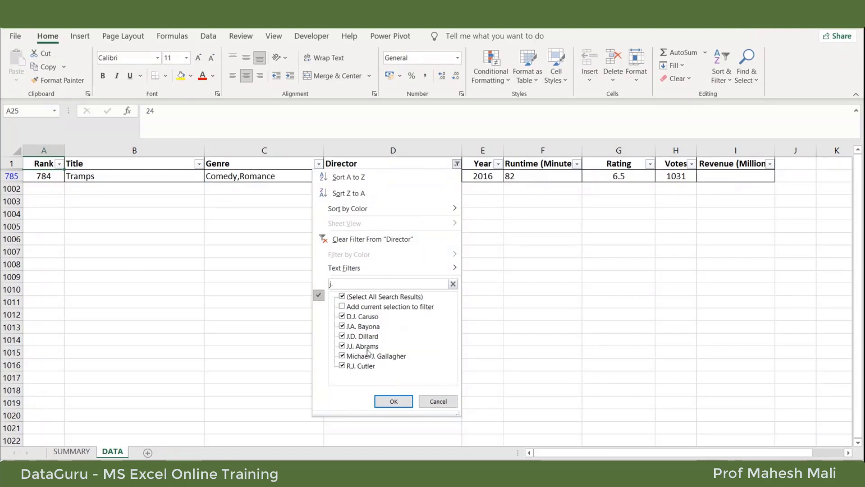
{"action": "left_click", "coordinate": [342, 296]}
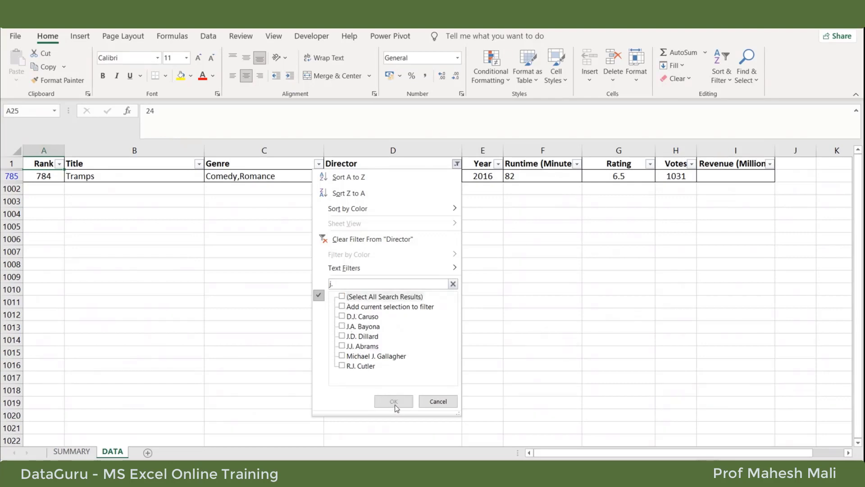
{"action": "left_click", "coordinate": [342, 345]}
{"action": "left_click", "coordinate": [393, 402]}
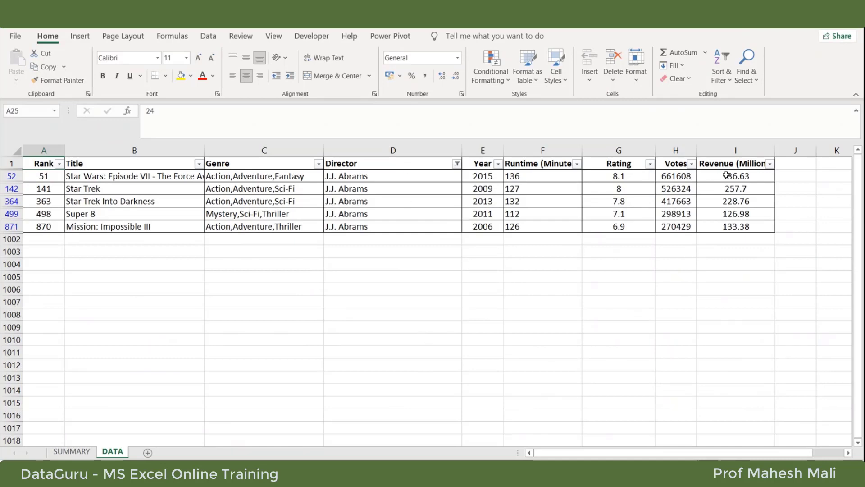
- Select the filtered J.J. Abrams revenue cells to get their sum and compare it with the director's total on the SUMMARY sheet
{"action": "left_click_drag", "start_coordinate": [726, 176], "coordinate": [733, 227]}
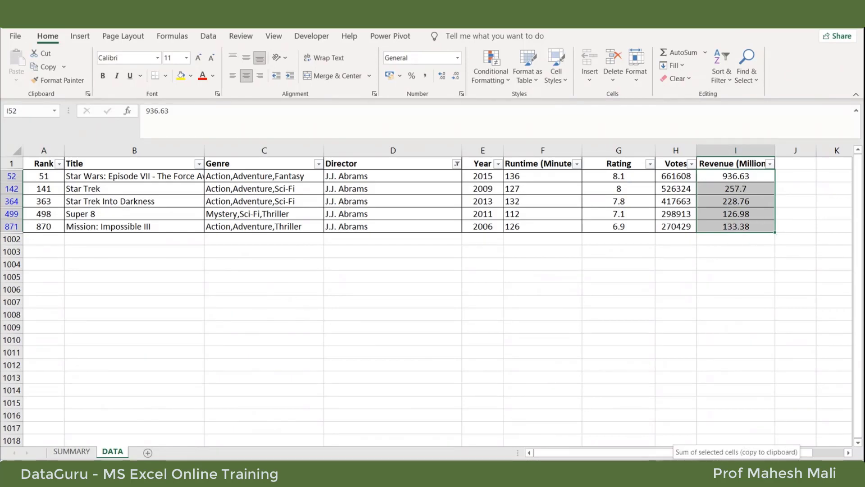
{"action": "scroll", "coordinate": [625, 344], "scroll_direction": "up", "scroll_amount": 2, "text": "ctrl"}
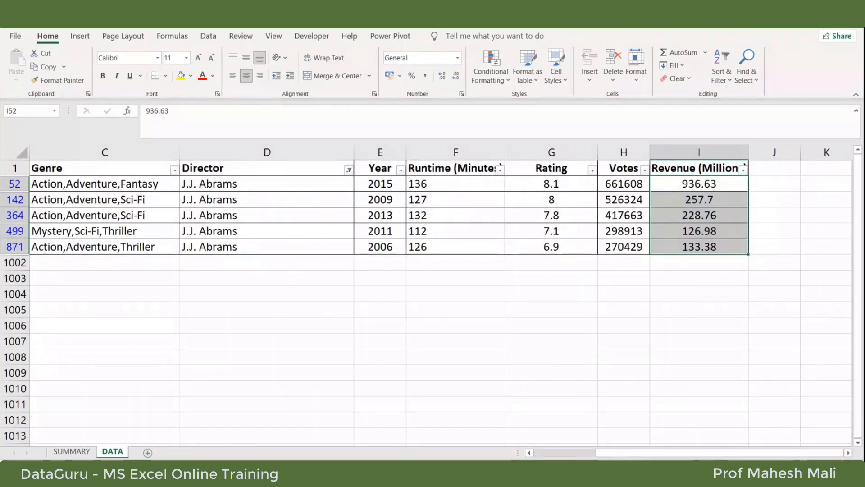
{"action": "left_click", "coordinate": [82, 452]}
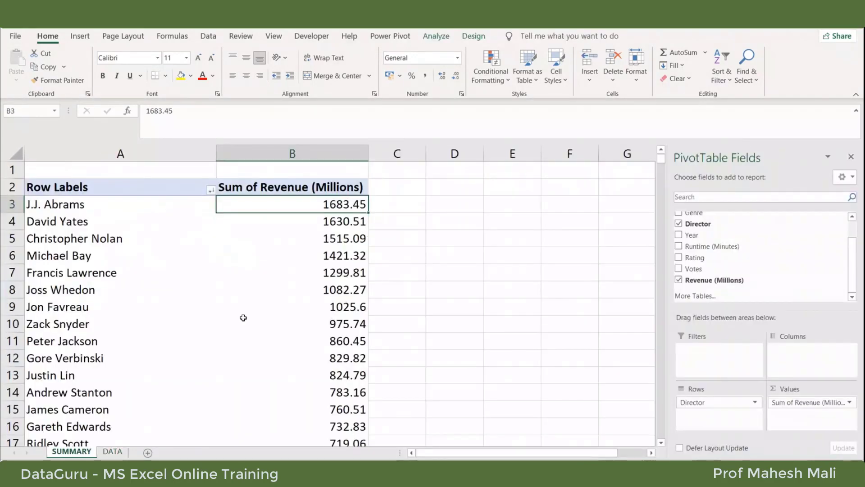
{"action": "mouse_move", "coordinate": [309, 216]}
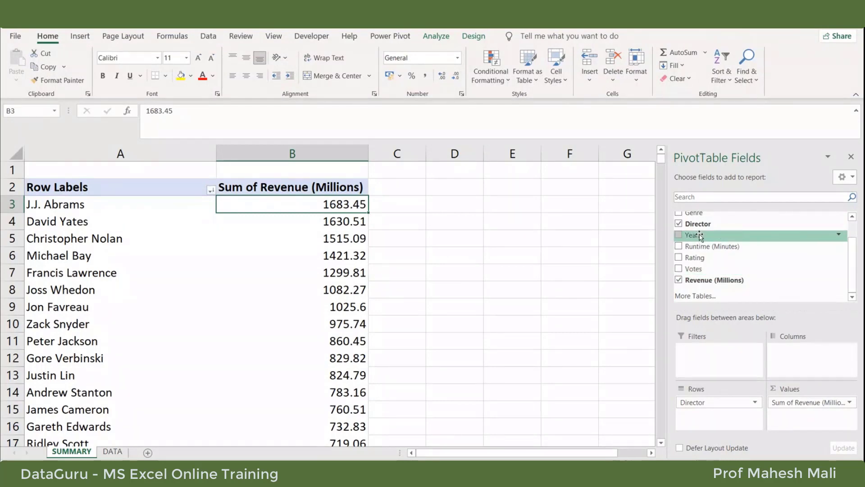
- Add the Year field to the PivotTable's values and also place it as a report filter
{"action": "left_click", "coordinate": [679, 236]}
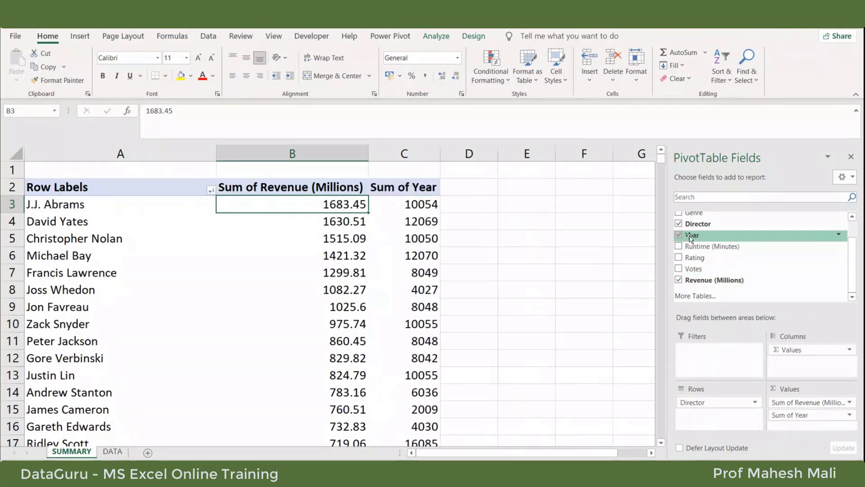
{"action": "left_click_drag", "start_coordinate": [711, 236], "coordinate": [714, 359]}
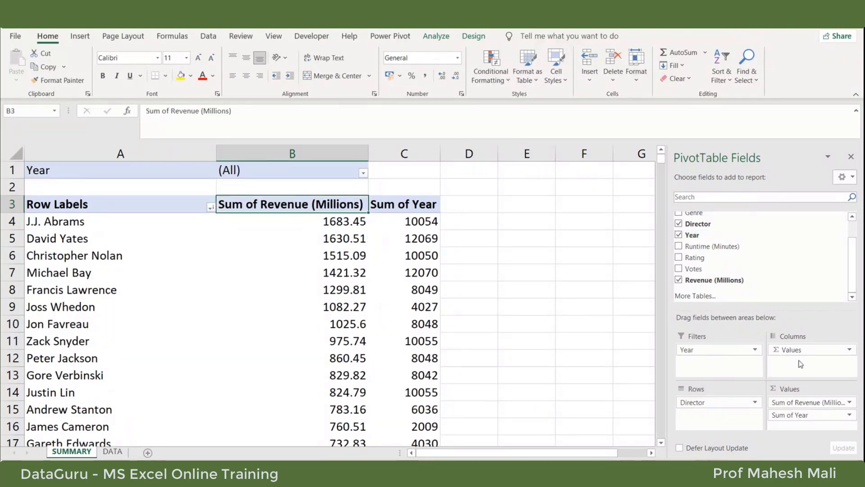
- Remove the Sum of Year field from the PivotTable's values, keeping Year as a report filter
{"action": "left_click", "coordinate": [805, 416]}
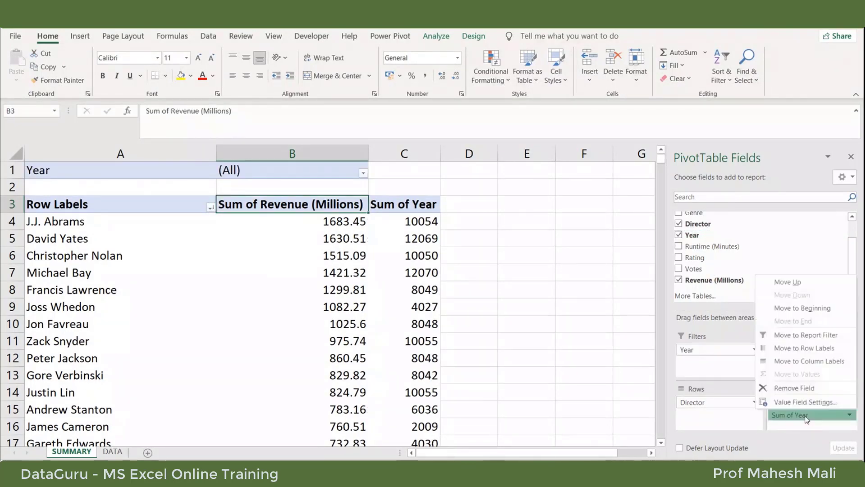
{"action": "left_click", "coordinate": [806, 390]}
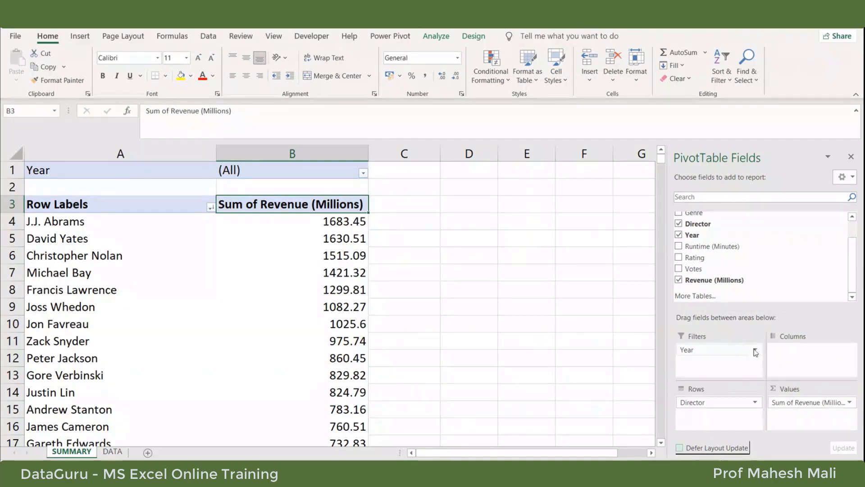
{"action": "left_click", "coordinate": [755, 350]}
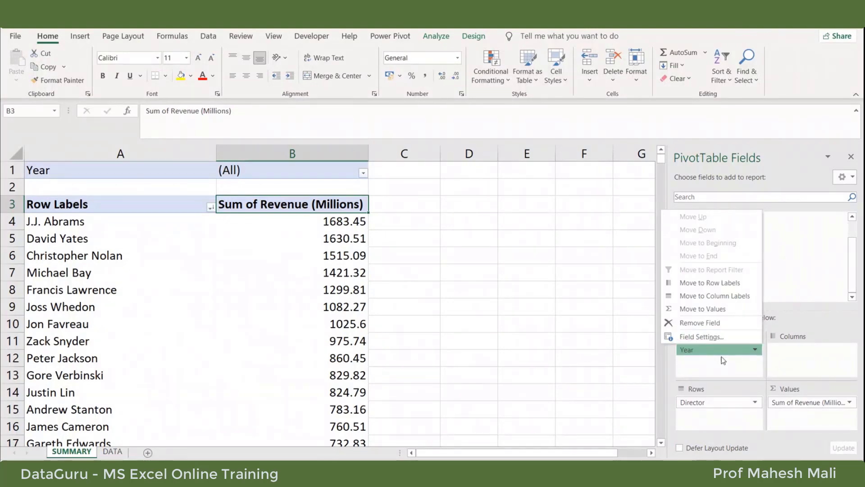
{"action": "left_click", "coordinate": [721, 356]}
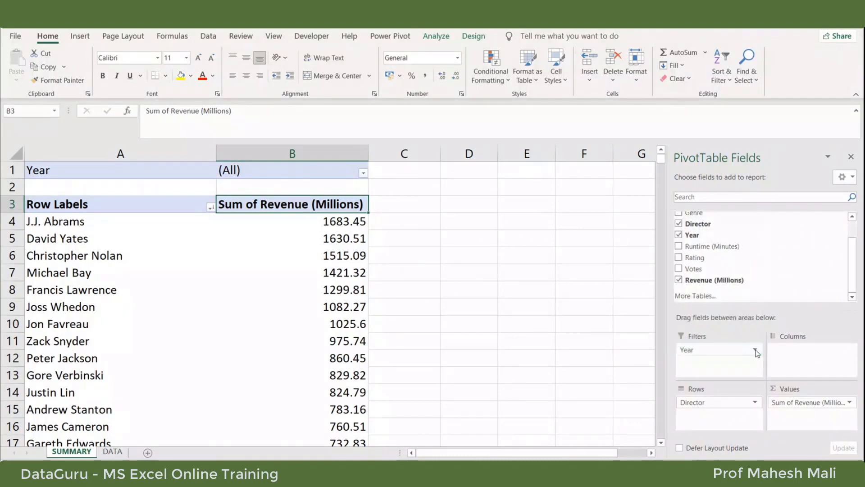
- Examine the Year filter's field settings, including the custom subtotal functions and the layout and print options, without applying changes
{"action": "left_click", "coordinate": [755, 351]}
{"action": "left_click", "coordinate": [723, 337]}
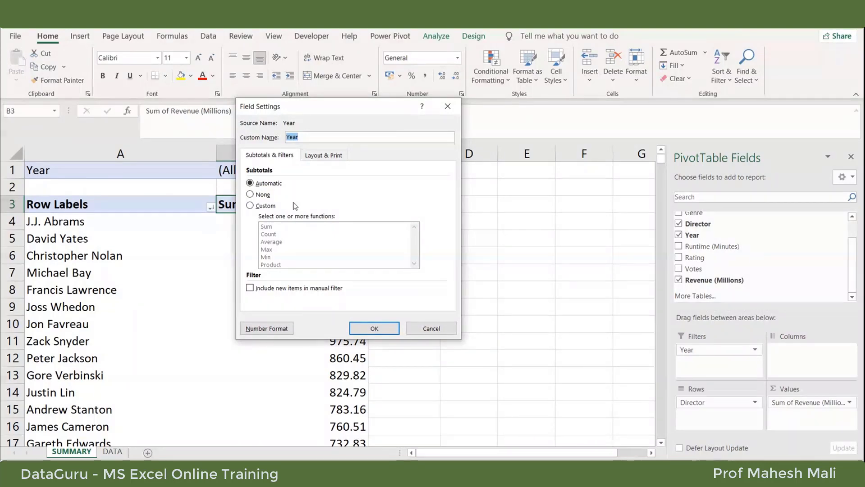
{"action": "left_click", "coordinate": [250, 206]}
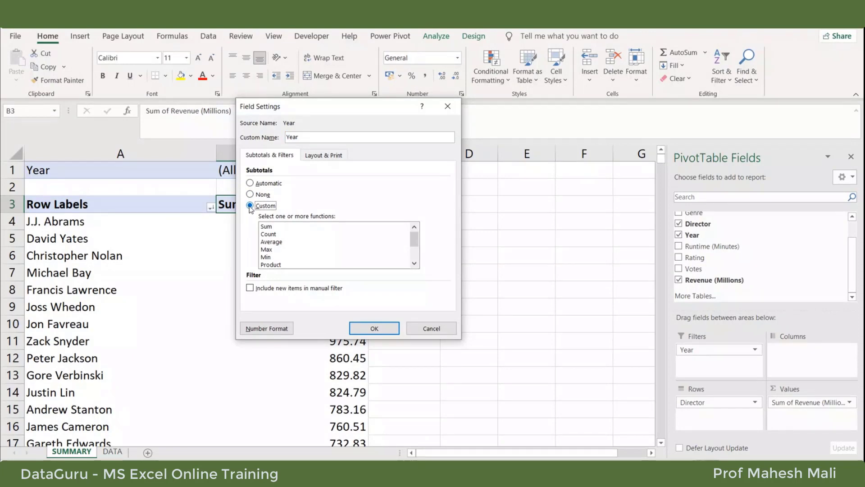
{"action": "left_click", "coordinate": [325, 157]}
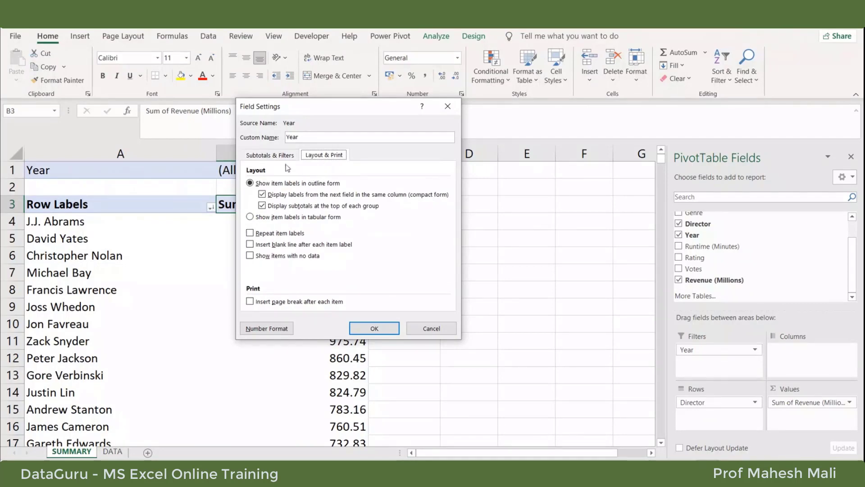
{"action": "left_click", "coordinate": [270, 158]}
{"action": "left_click", "coordinate": [266, 227]}
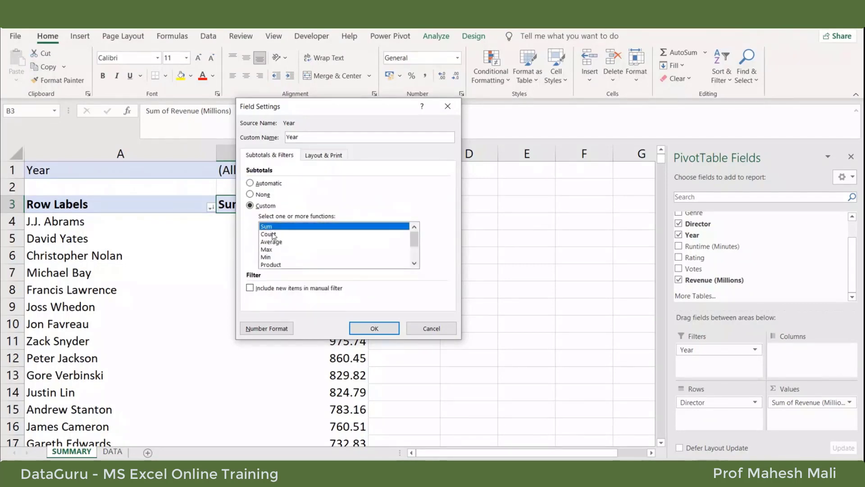
{"action": "scroll", "coordinate": [285, 253], "scroll_direction": "down", "scroll_amount": 2}
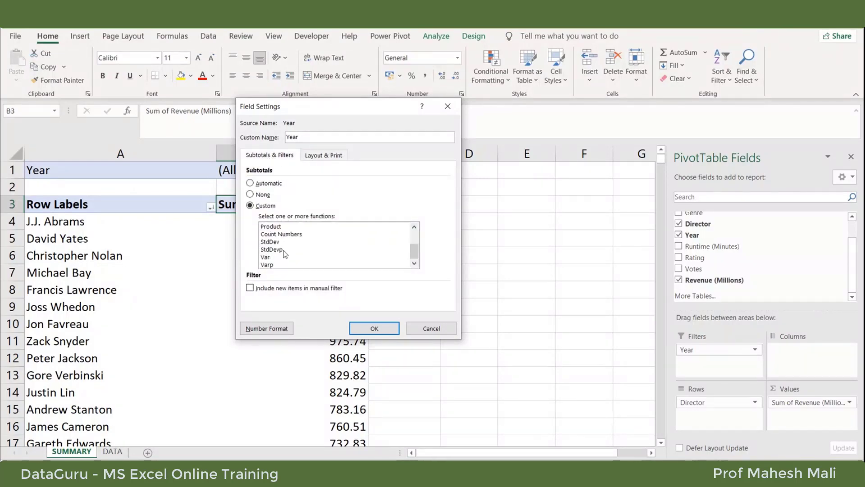
{"action": "scroll", "coordinate": [286, 254], "scroll_direction": "up", "scroll_amount": 2}
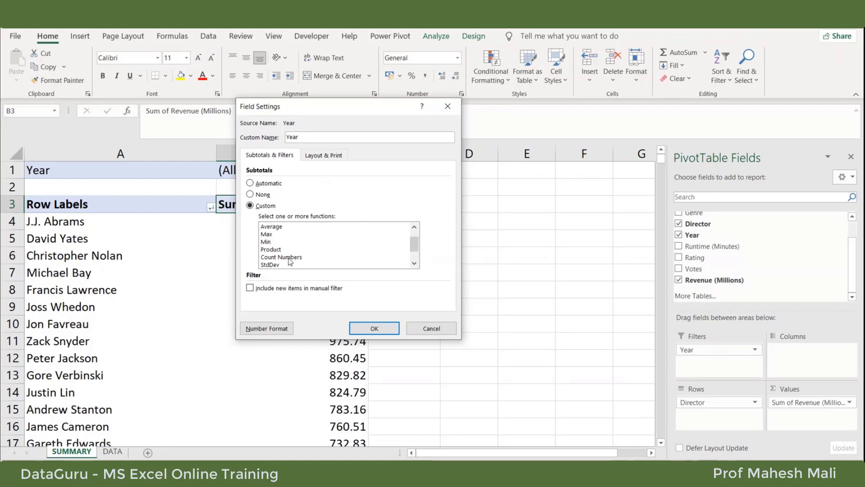
{"action": "scroll", "coordinate": [286, 254], "scroll_direction": "down", "scroll_amount": 2}
{"action": "left_click", "coordinate": [755, 350]}
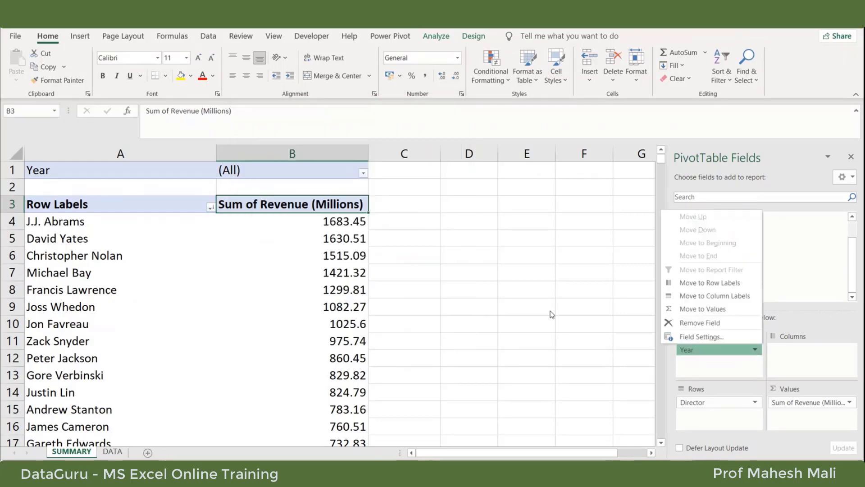
{"action": "left_click", "coordinate": [484, 241]}
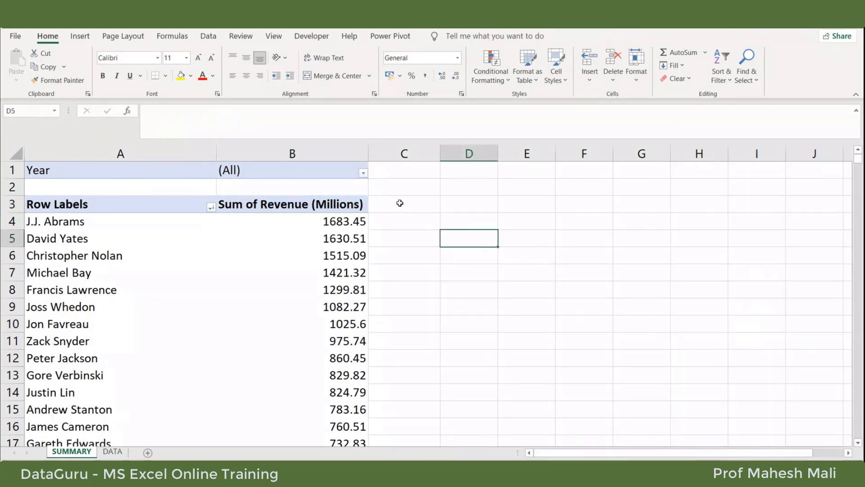
- Filter the PivotTable by Year to 2016 and review the list of directors and their revenue
{"action": "left_click", "coordinate": [379, 186]}
{"action": "left_click", "coordinate": [362, 173]}
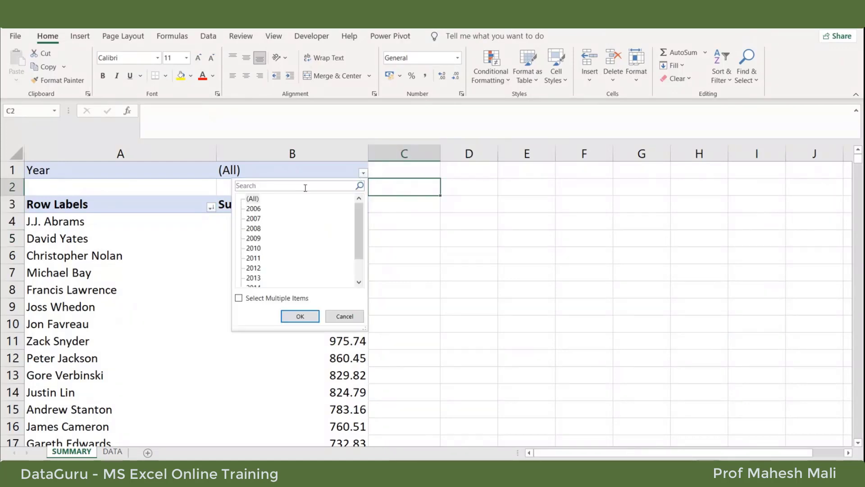
{"action": "scroll", "coordinate": [270, 239], "scroll_direction": "down", "scroll_amount": 1}
{"action": "left_click", "coordinate": [252, 278]}
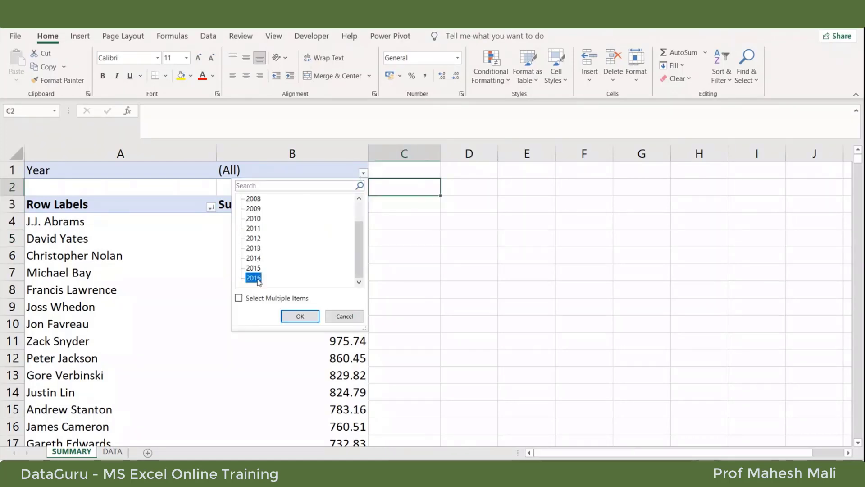
{"action": "left_click", "coordinate": [300, 316]}
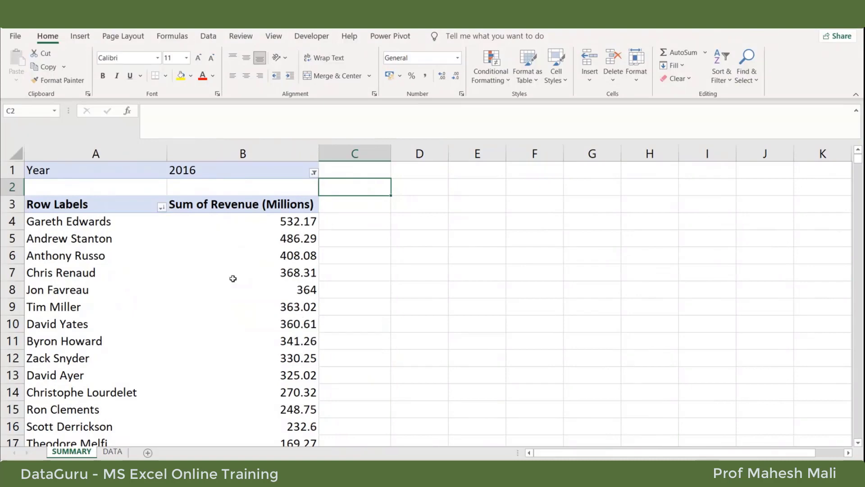
{"action": "scroll", "coordinate": [232, 271], "scroll_direction": "down", "scroll_amount": 13}
{"action": "scroll", "coordinate": [230, 323], "scroll_direction": "up", "scroll_amount": 3}
{"action": "scroll", "coordinate": [285, 327], "scroll_direction": "up", "scroll_amount": 10}
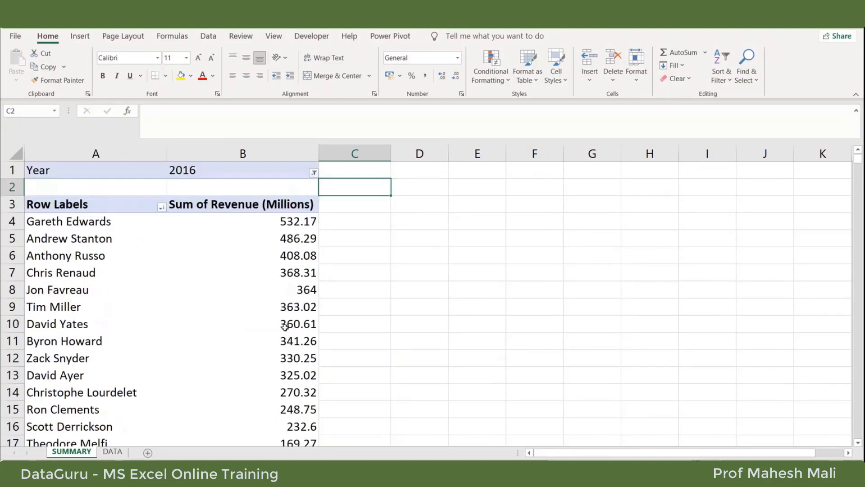
- Change the PivotTable's Year filter to 2006 and review the directors down to the grand total
{"action": "left_click", "coordinate": [314, 172]}
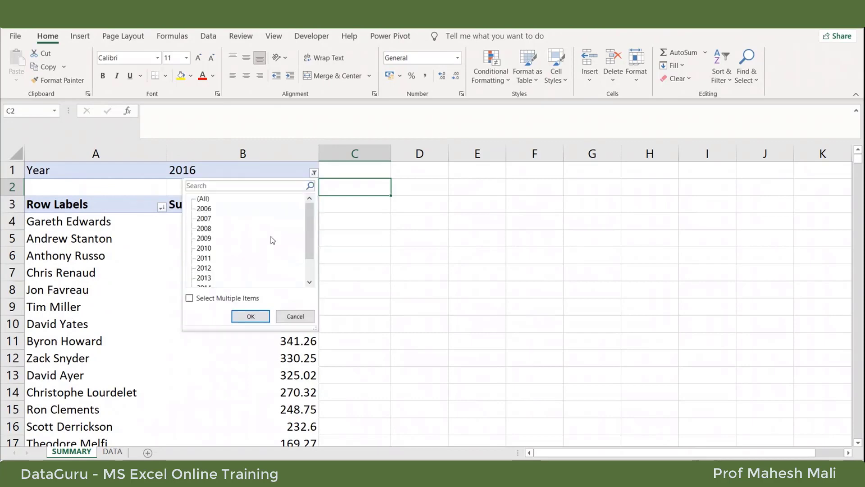
{"action": "left_click", "coordinate": [206, 209]}
{"action": "left_click", "coordinate": [252, 316]}
{"action": "scroll", "coordinate": [255, 316], "scroll_direction": "down", "scroll_amount": 16}
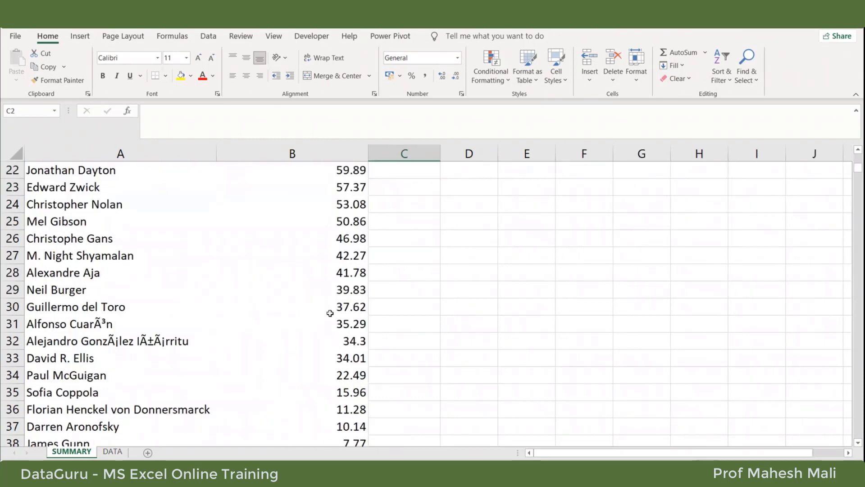
{"action": "scroll", "coordinate": [335, 339], "scroll_direction": "up", "scroll_amount": 6}
{"action": "scroll", "coordinate": [334, 339], "scroll_direction": "down", "scroll_amount": 2}
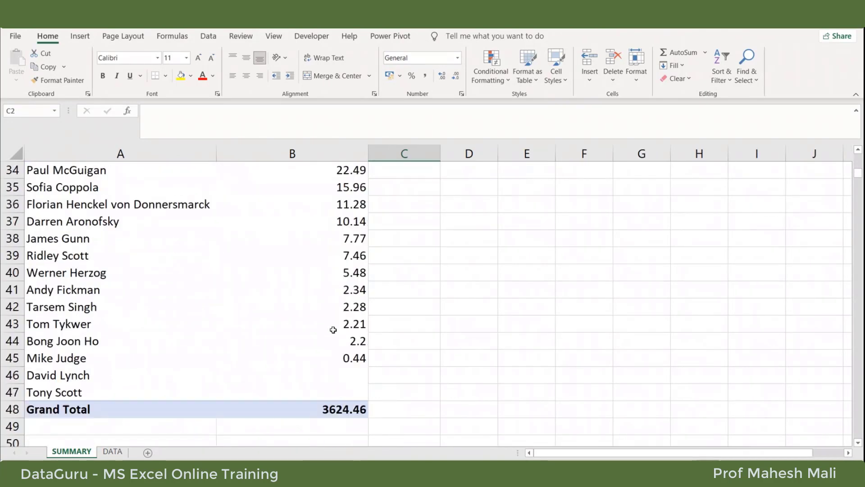
{"action": "scroll", "coordinate": [333, 329], "scroll_direction": "up", "scroll_amount": 12}
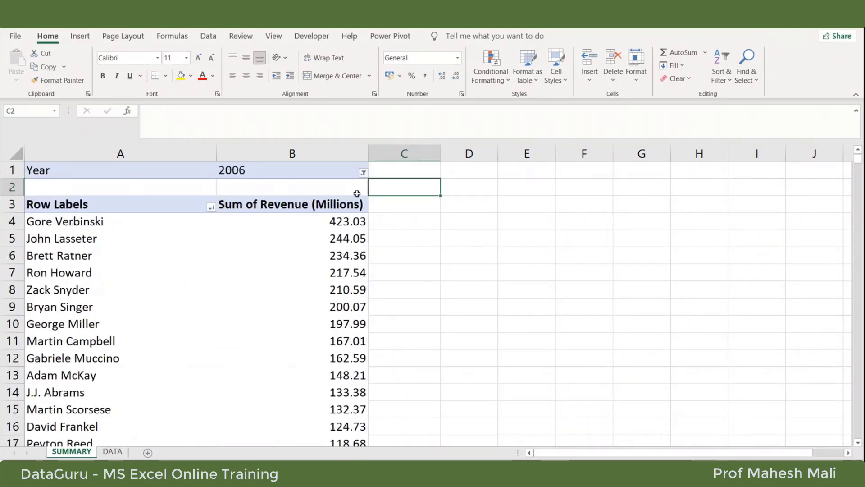
- Set the PivotTable's Year filter to 2007 and look through the filtered directors
{"action": "left_click", "coordinate": [363, 173]}
{"action": "left_click", "coordinate": [253, 213]}
{"action": "left_click", "coordinate": [300, 316]}
{"action": "scroll", "coordinate": [367, 326], "scroll_direction": "down", "scroll_amount": 5}
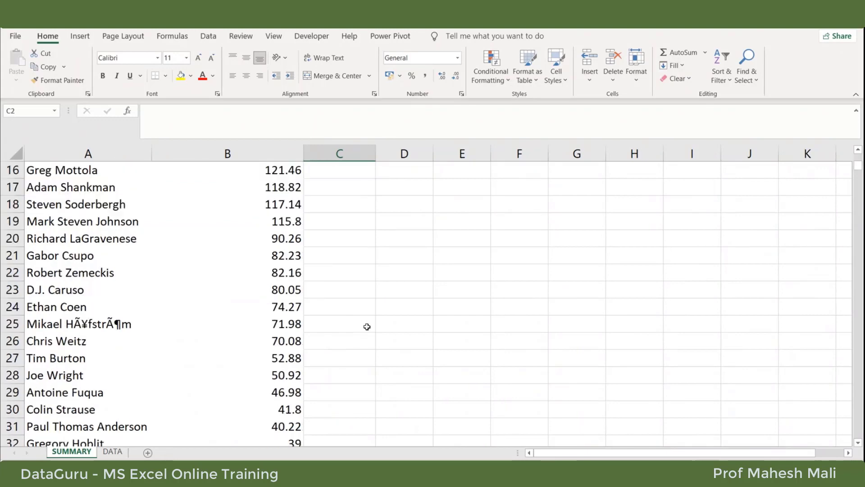
{"action": "scroll", "coordinate": [367, 326], "scroll_direction": "up", "scroll_amount": 5}
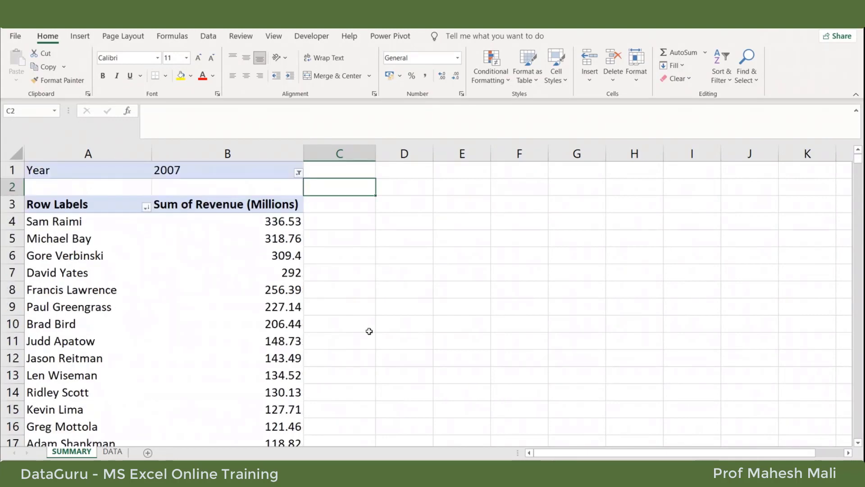
- Add the Rating field to the PivotTable's values and summarize it by Average
{"action": "left_click", "coordinate": [272, 217]}
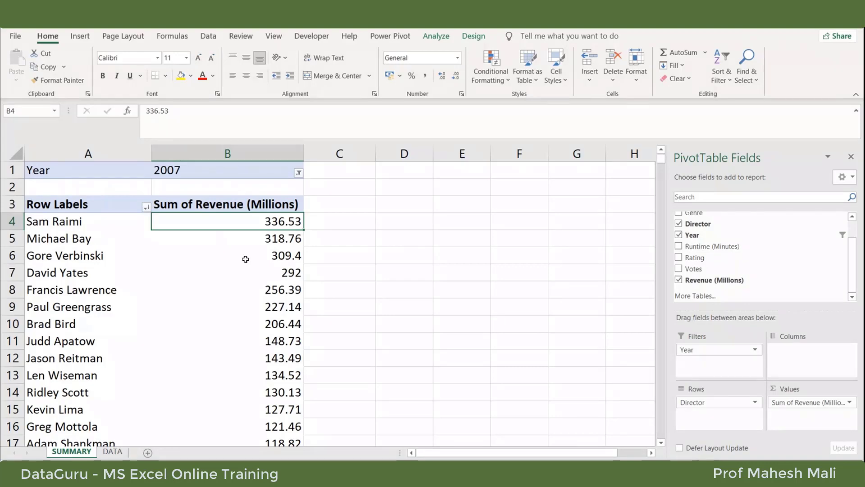
{"action": "mouse_move", "coordinate": [258, 254]}
{"action": "left_click", "coordinate": [678, 258]}
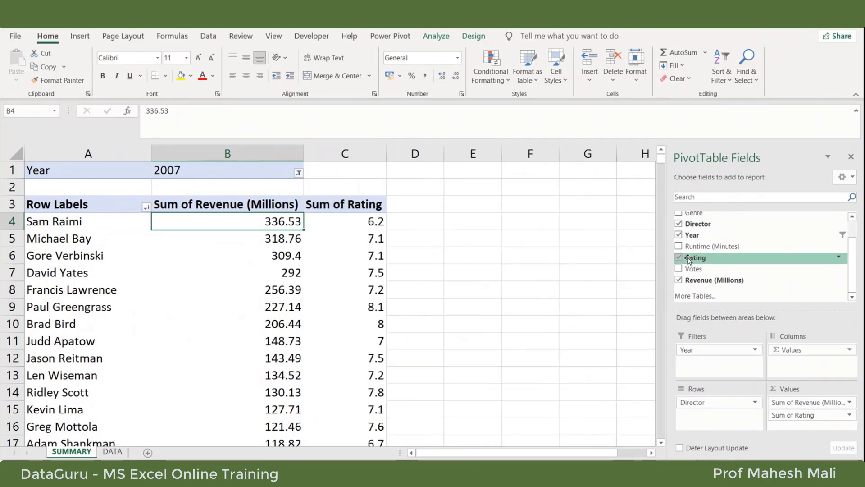
{"action": "left_click", "coordinate": [823, 414]}
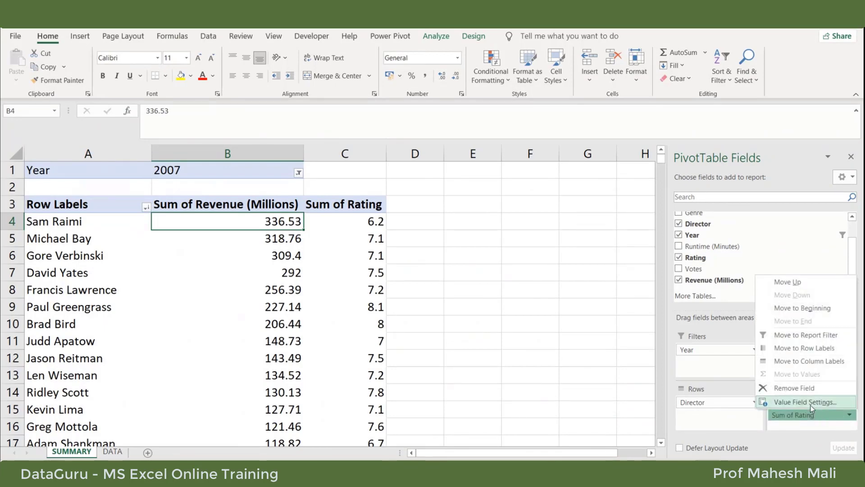
{"action": "left_click", "coordinate": [810, 402]}
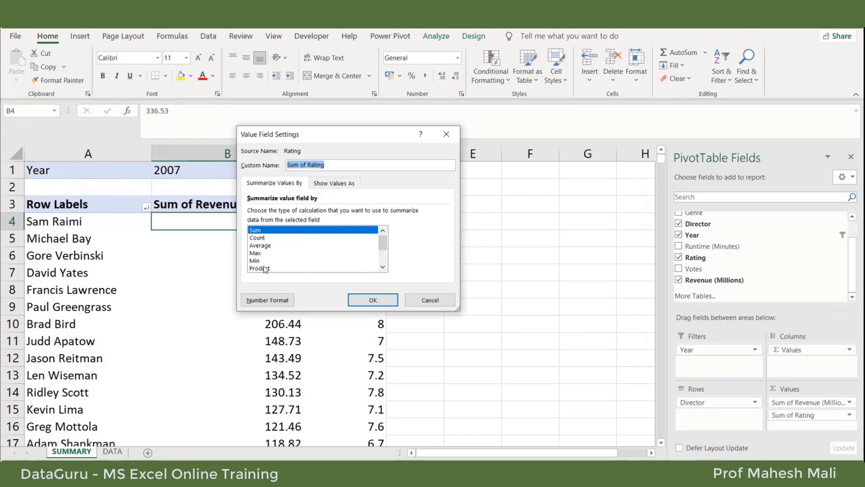
{"action": "left_click", "coordinate": [261, 245]}
{"action": "left_click", "coordinate": [373, 300]}
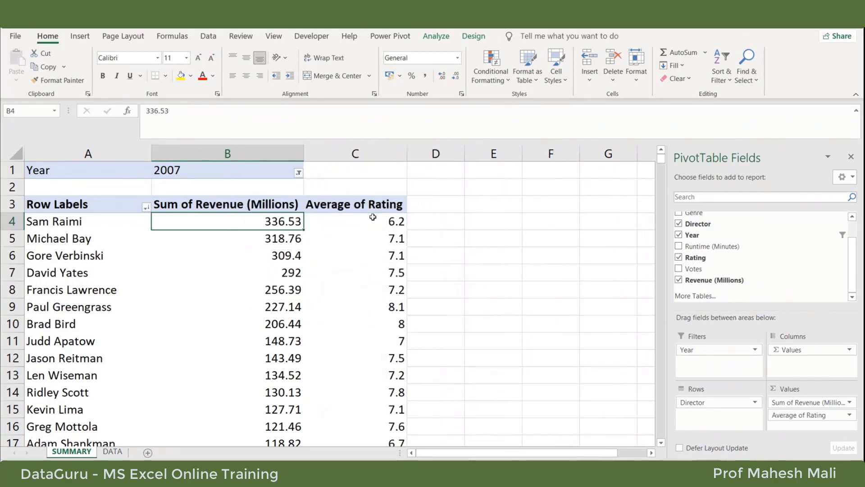
- Apply all borders to the whole PivotTable body and narrow the revenue column B
{"action": "left_click", "coordinate": [237, 272]}
{"action": "key", "text": "ctrl+a"}
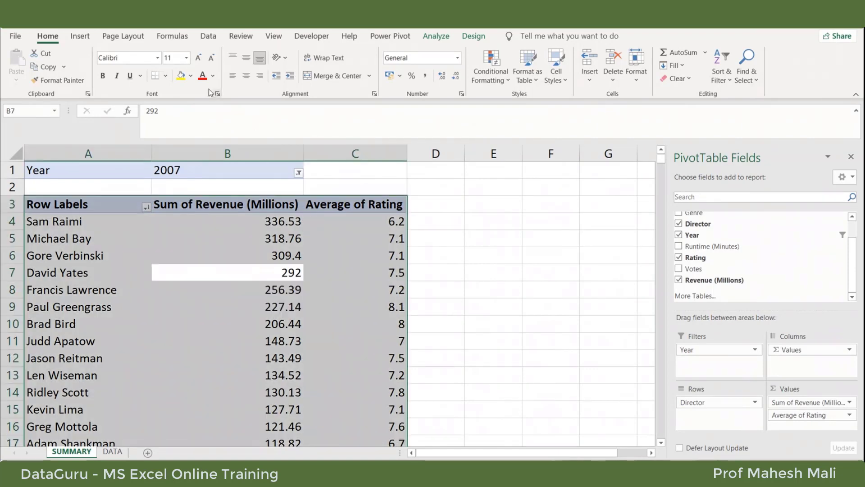
{"action": "left_click", "coordinate": [165, 75]}
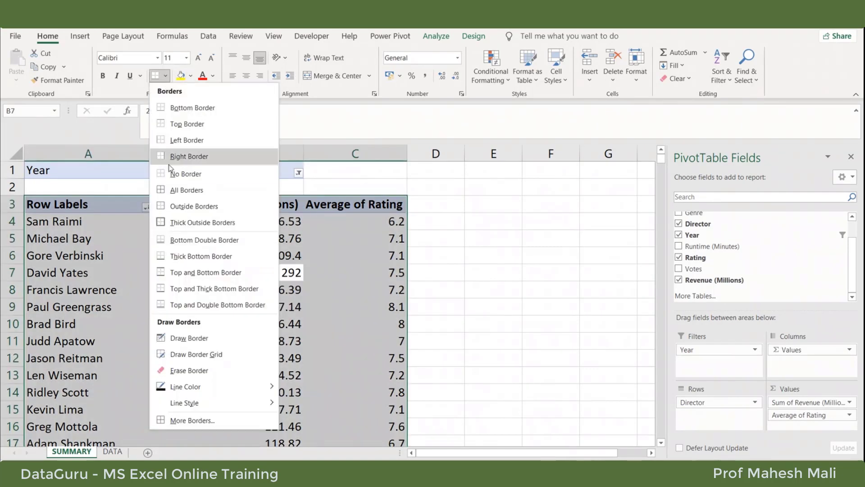
{"action": "left_click", "coordinate": [182, 193]}
{"action": "left_click_drag", "start_coordinate": [298, 147], "coordinate": [232, 151]}
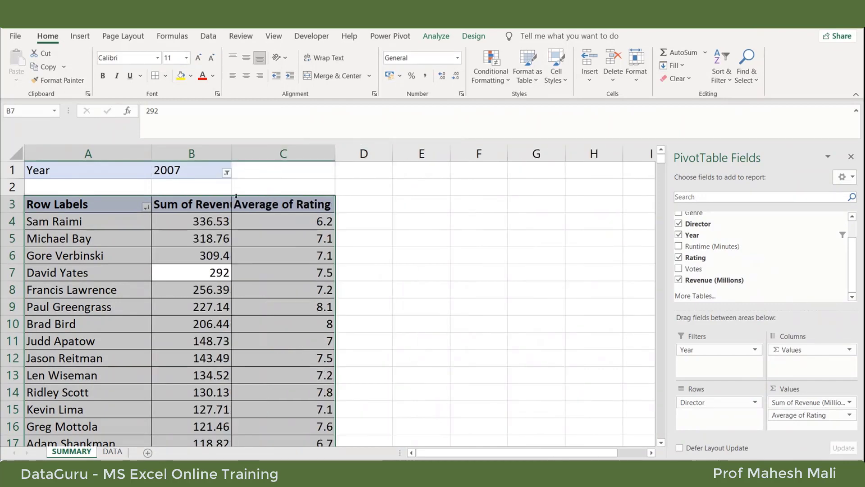
- Try to rename the Sum of Revenue (Millions) value field as Revenue (Millions)
{"action": "left_click", "coordinate": [216, 205]}
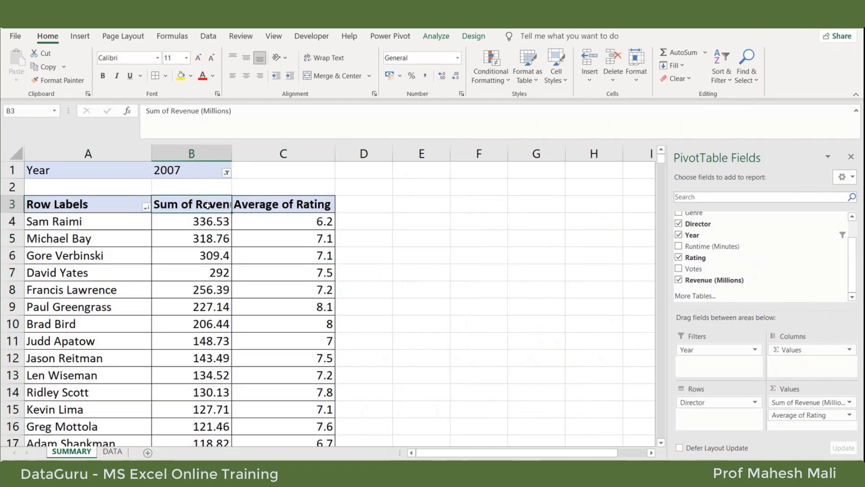
{"action": "left_click", "coordinate": [797, 402]}
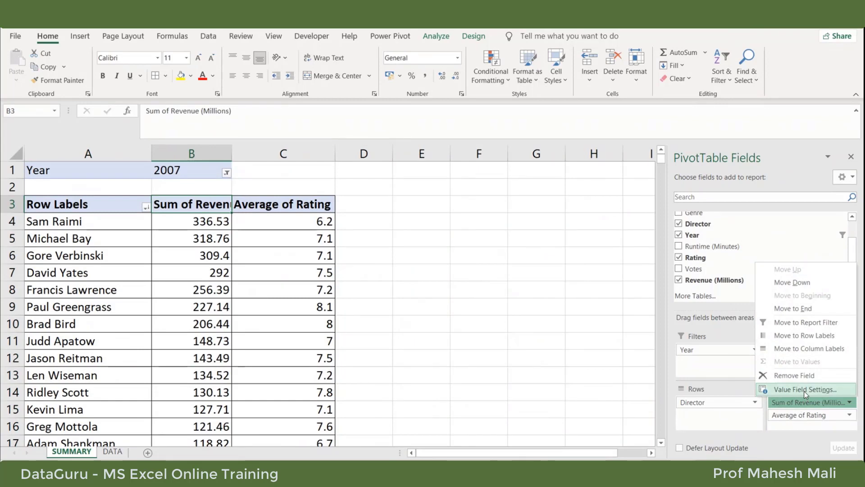
{"action": "left_click", "coordinate": [804, 391]}
{"action": "left_click", "coordinate": [305, 164]}
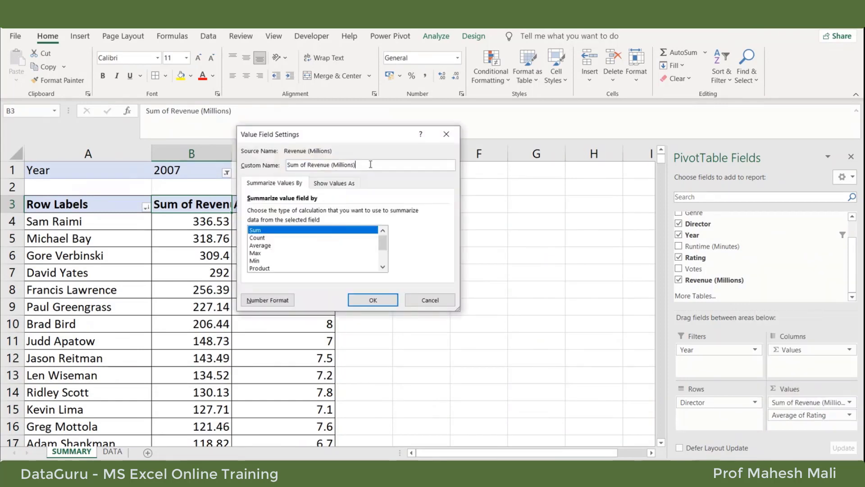
{"action": "left_click_drag", "start_coordinate": [307, 165], "coordinate": [287, 164]}
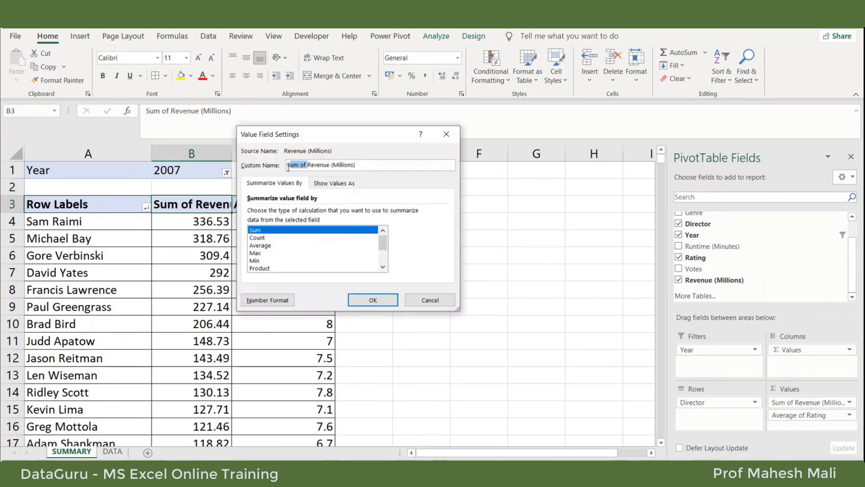
{"action": "key", "text": "BackSpace"}
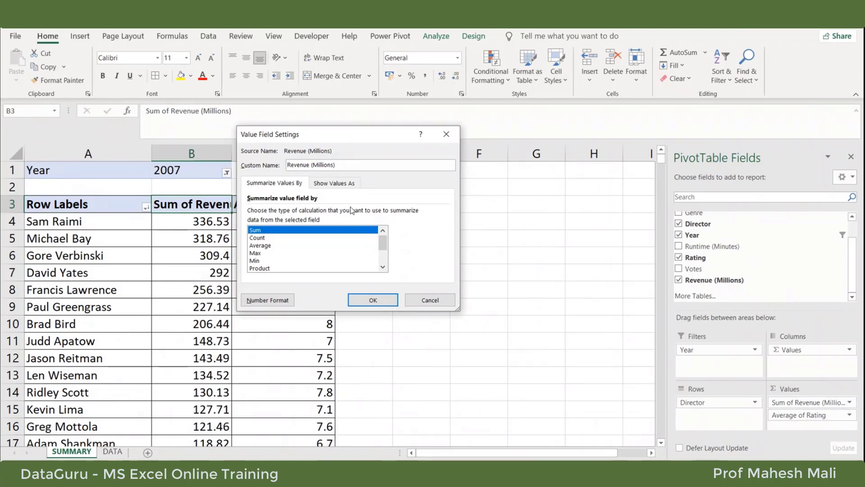
{"action": "left_click", "coordinate": [373, 299]}
{"action": "key", "text": "Return"}
- Shorten the revenue value field's custom name to Revenue
{"action": "left_click", "coordinate": [339, 165]}
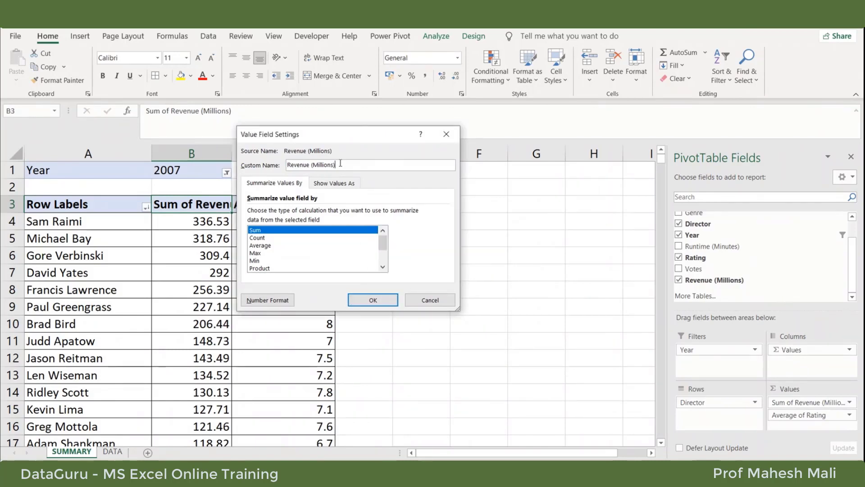
{"action": "key", "text": "BackSpace"}
{"action": "key", "text": "BackSpace"}
{"action": "key", "text": "BackSpace"}
{"action": "key", "text": "BackSpace"}
{"action": "key", "text": "BackSpace"}
{"action": "key", "text": "BackSpace"}
{"action": "key", "text": "BackSpace"}
{"action": "key", "text": "Return"}
- Try to rename the Average of Rating value field as Rating
{"action": "left_click", "coordinate": [292, 204]}
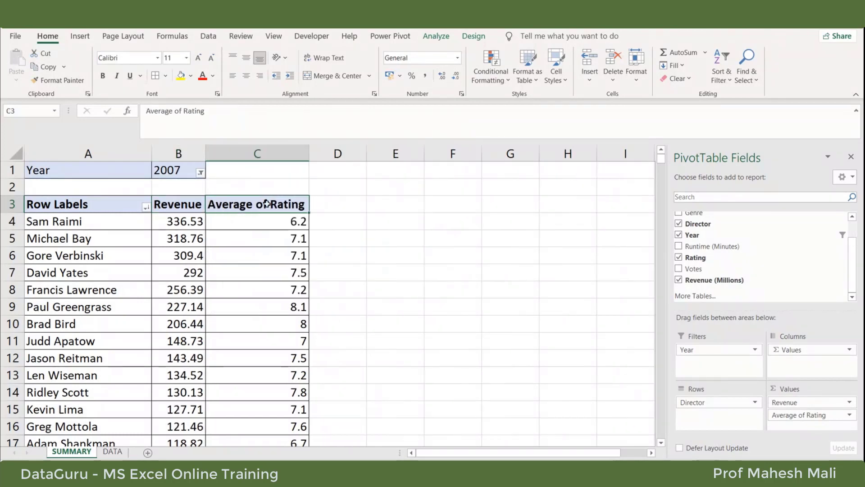
{"action": "left_click", "coordinate": [811, 417]}
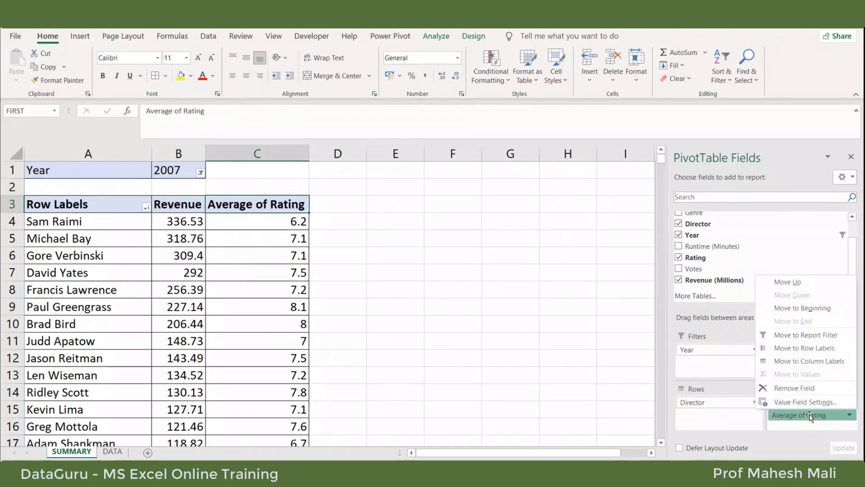
{"action": "left_click", "coordinate": [804, 402]}
{"action": "left_click", "coordinate": [320, 164]}
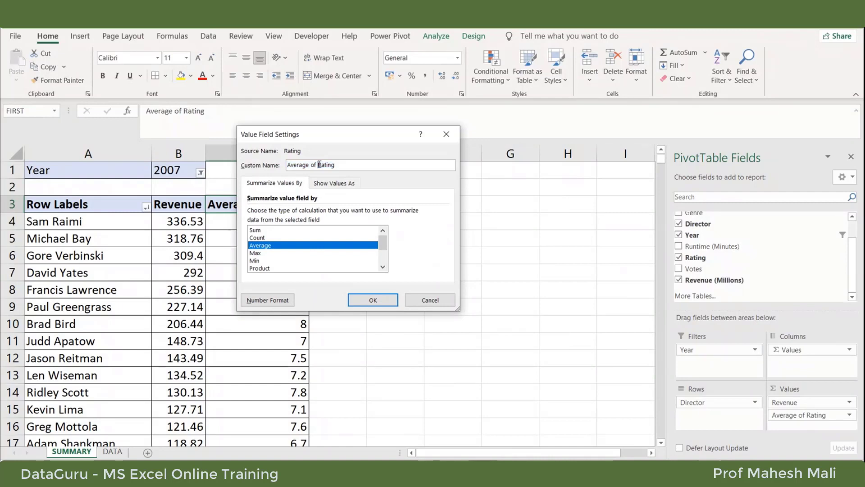
{"action": "left_click_drag", "start_coordinate": [320, 165], "coordinate": [284, 165]}
{"action": "key", "text": "BackSpace"}
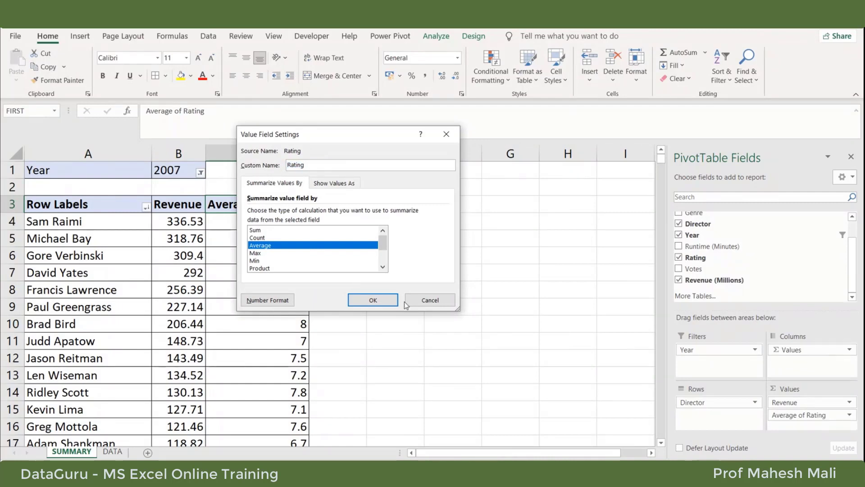
{"action": "left_click", "coordinate": [385, 301]}
{"action": "left_click", "coordinate": [433, 278]}
- Set the rating value field's custom name to Movie Rating
{"action": "left_click", "coordinate": [317, 164]}
{"action": "left_click", "coordinate": [288, 166]}
{"action": "type", "text": "Movie"}
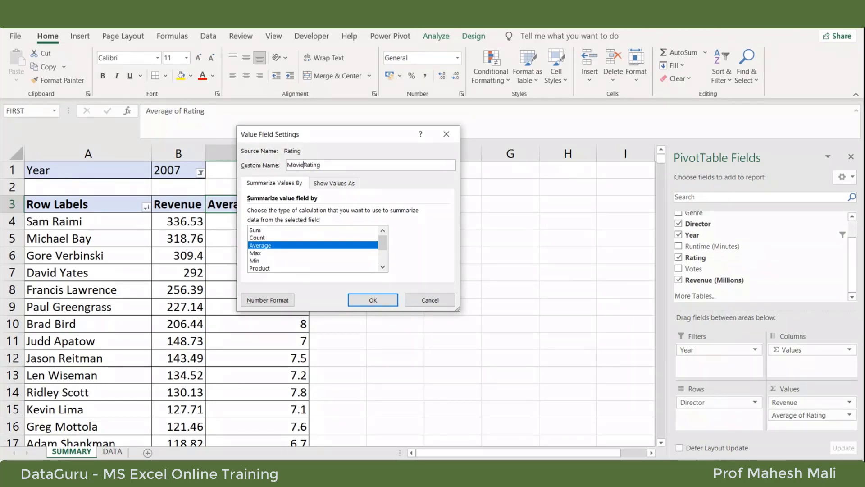
{"action": "key", "text": "Return"}
{"action": "left_click", "coordinate": [367, 305]}
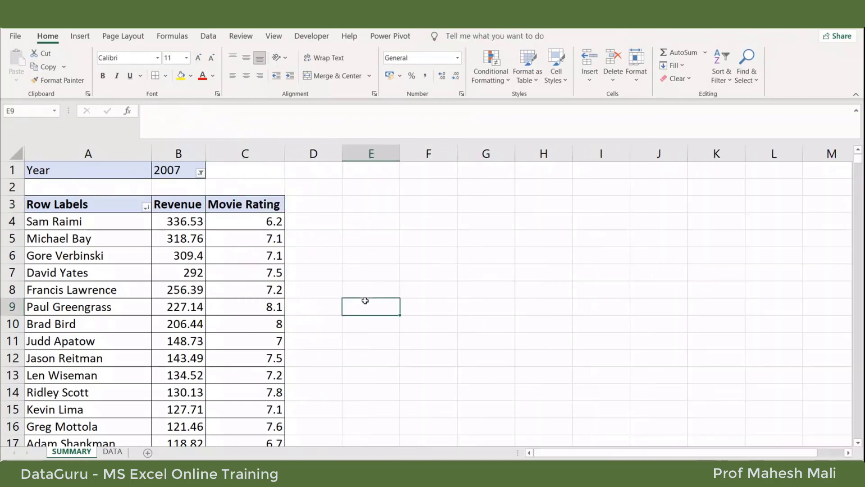
- Center the contents of the Revenue and Movie Rating columns, B and C
{"action": "left_click_drag", "start_coordinate": [186, 153], "coordinate": [232, 152]}
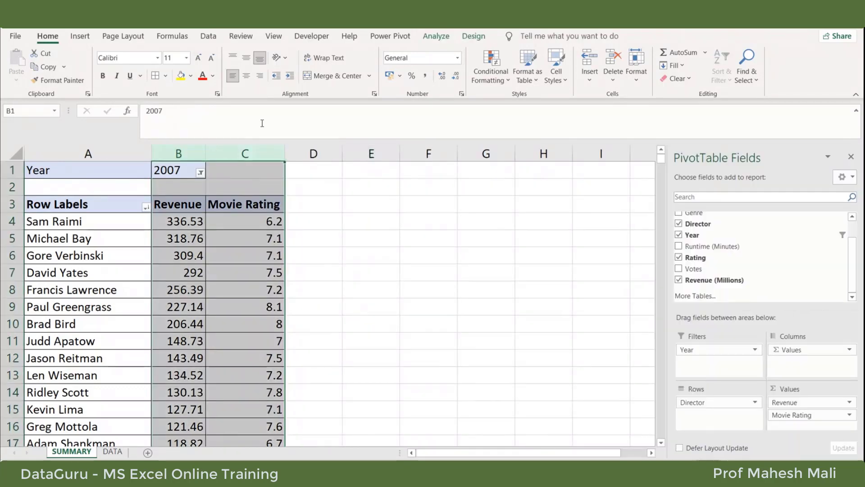
{"action": "left_click", "coordinate": [250, 77]}
{"action": "left_click", "coordinate": [330, 257]}
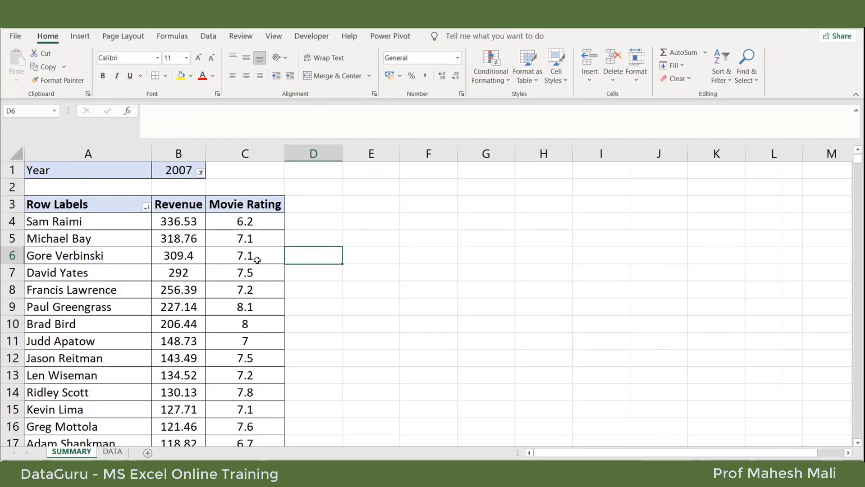
{"action": "left_click", "coordinate": [357, 206]}
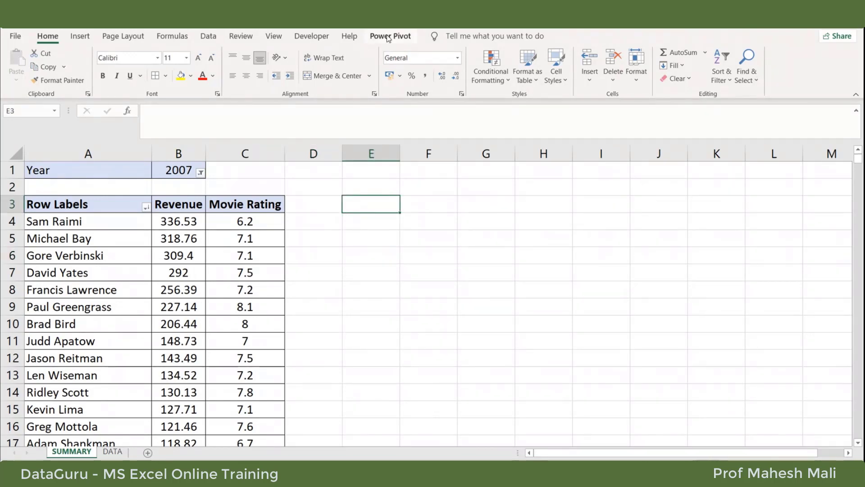
{"action": "left_click", "coordinate": [75, 38]}
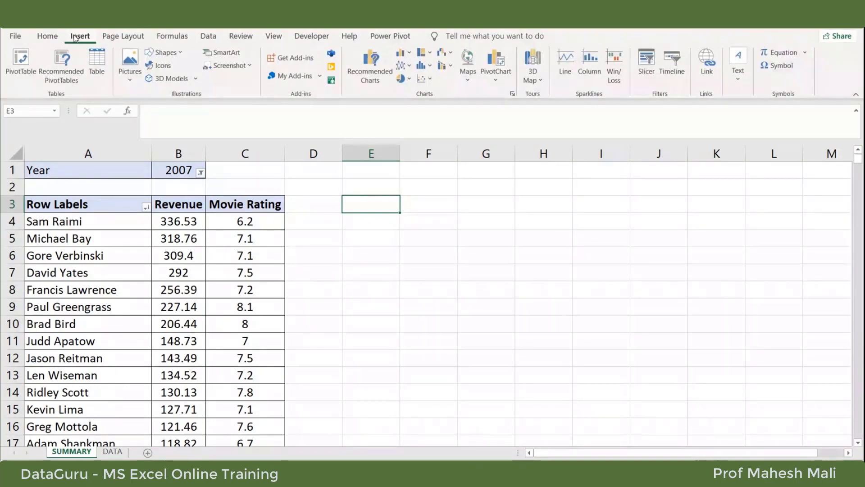
{"action": "left_click", "coordinate": [498, 70]}
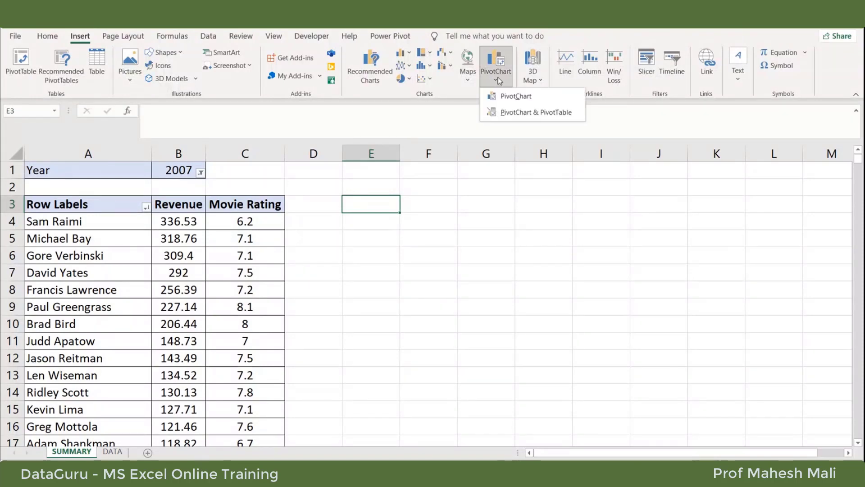
{"action": "left_click", "coordinate": [514, 97]}
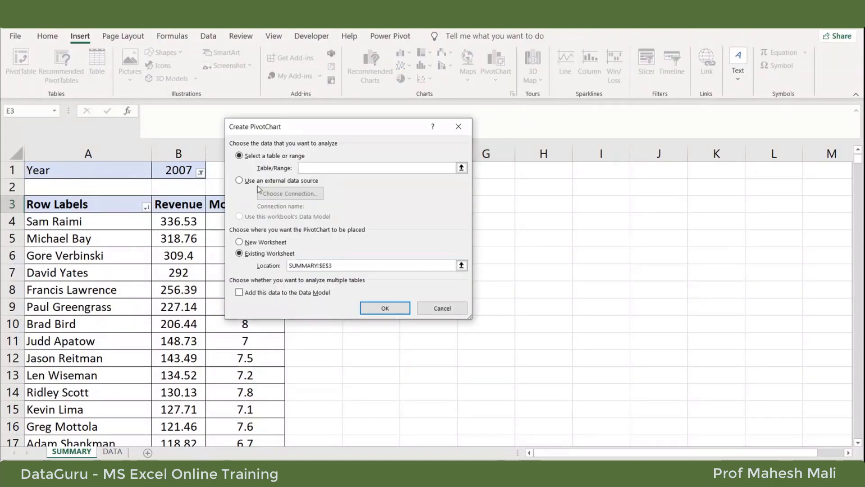
{"action": "left_click", "coordinate": [442, 308]}
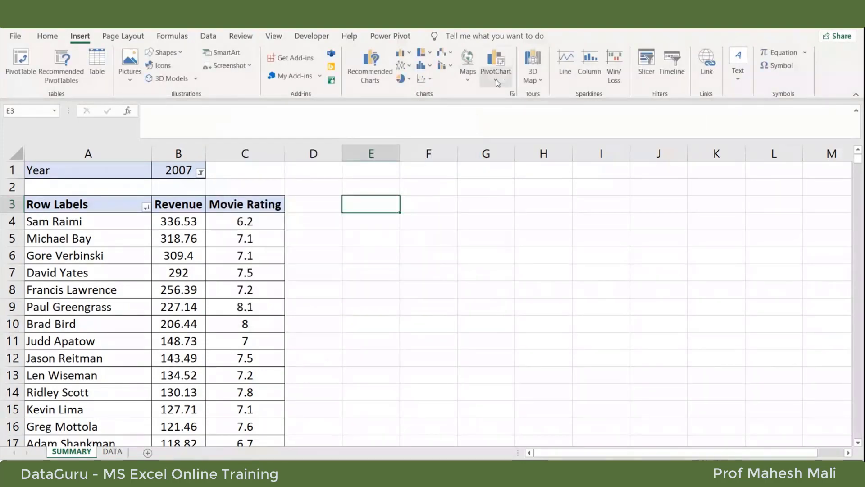
{"action": "left_click", "coordinate": [496, 83]}
{"action": "left_click", "coordinate": [522, 108]}
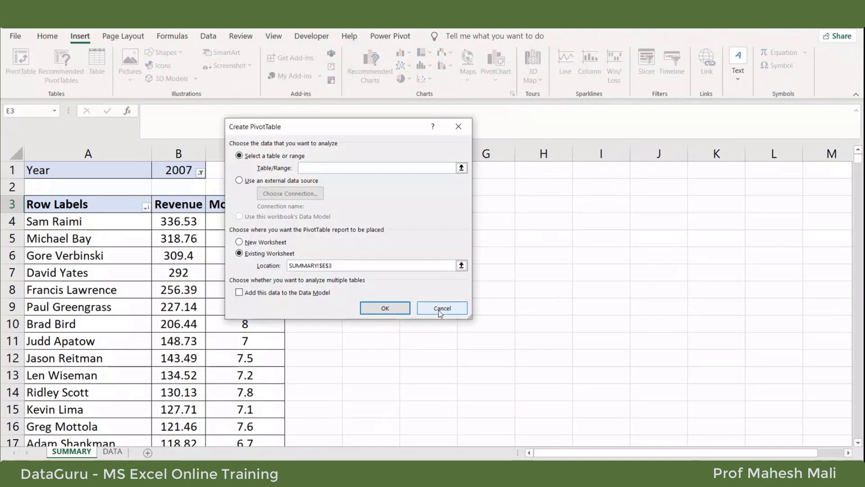
{"action": "left_click", "coordinate": [441, 311]}
- Start a PivotChart from the director PivotTable and preview the Line, Bar, Area, X Y (Scatter) and Pie chart types
{"action": "left_click", "coordinate": [68, 208]}
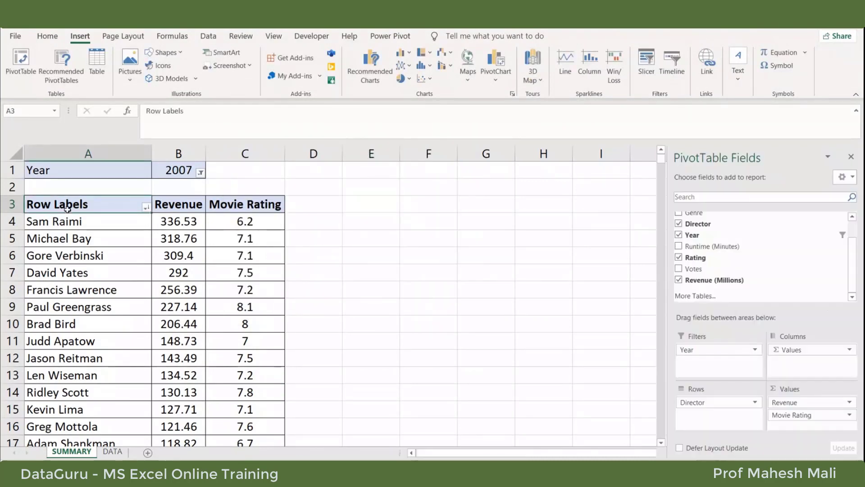
{"action": "left_click", "coordinate": [496, 78]}
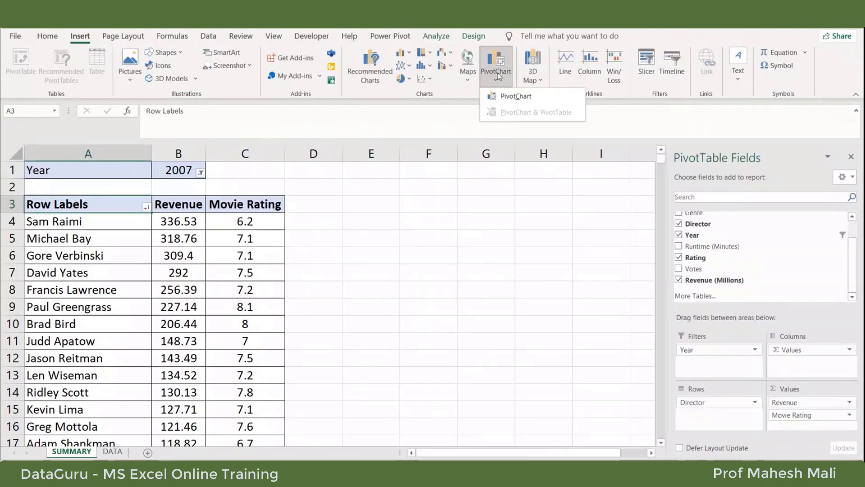
{"action": "left_click", "coordinate": [518, 96]}
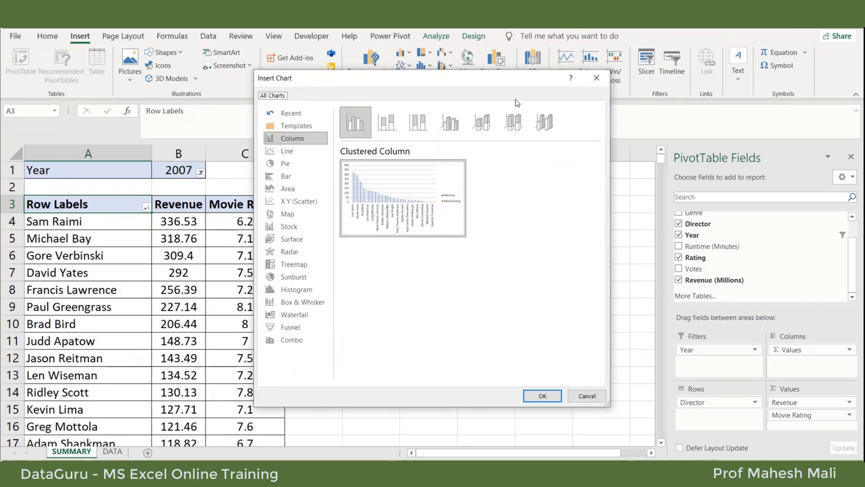
{"action": "left_click", "coordinate": [292, 156]}
{"action": "left_click", "coordinate": [292, 164]}
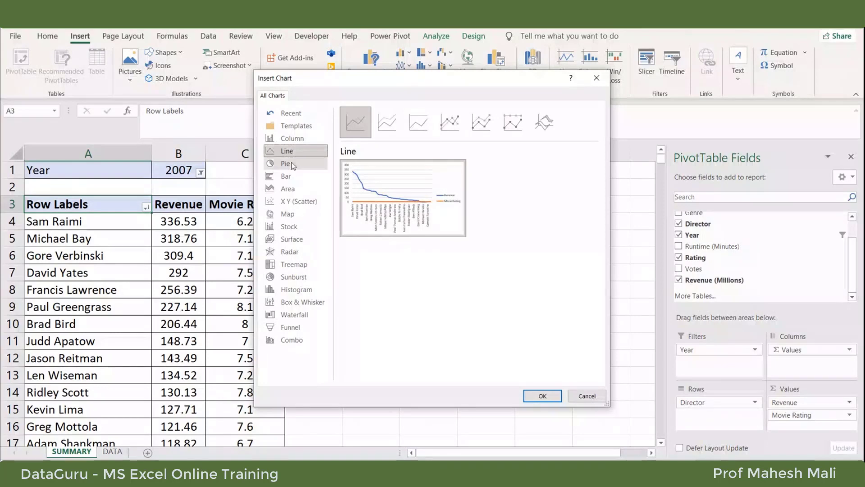
{"action": "left_click", "coordinate": [293, 177]}
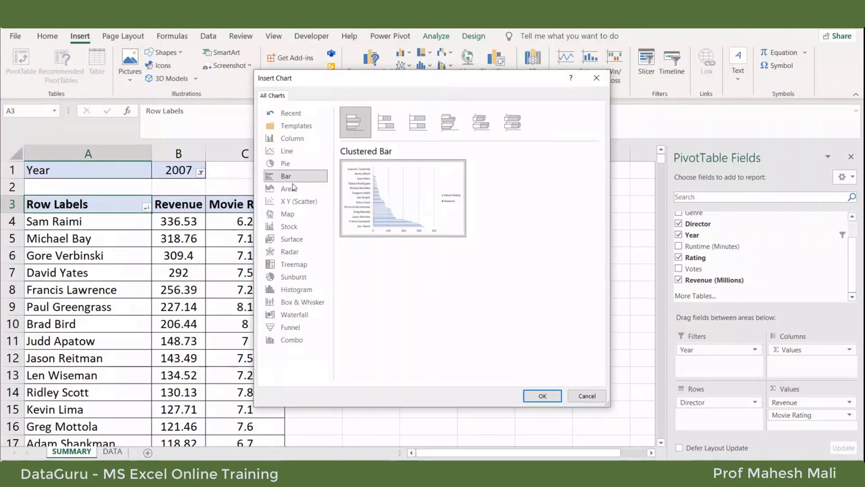
{"action": "left_click", "coordinate": [293, 192]}
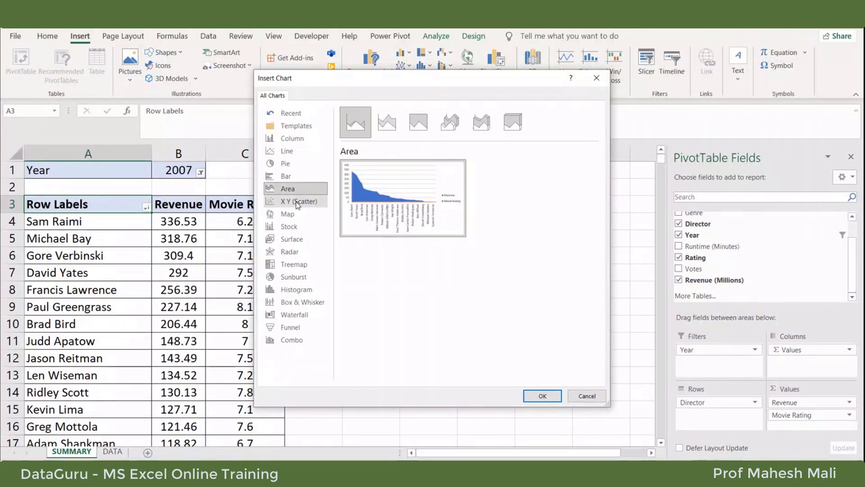
{"action": "left_click", "coordinate": [295, 201]}
{"action": "left_click", "coordinate": [290, 189]}
{"action": "left_click", "coordinate": [292, 166]}
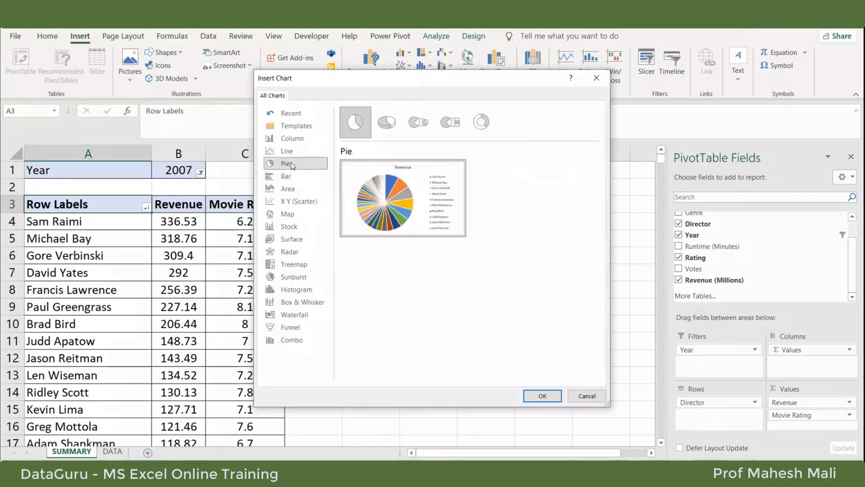
- Compare the stacked column subtypes and insert a Clustered Column PivotChart
{"action": "left_click", "coordinate": [300, 139]}
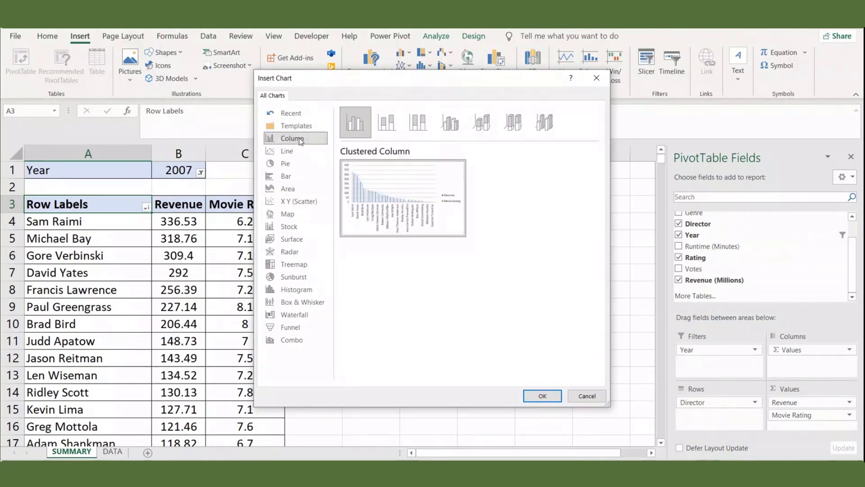
{"action": "left_click", "coordinate": [387, 123]}
{"action": "left_click", "coordinate": [411, 124]}
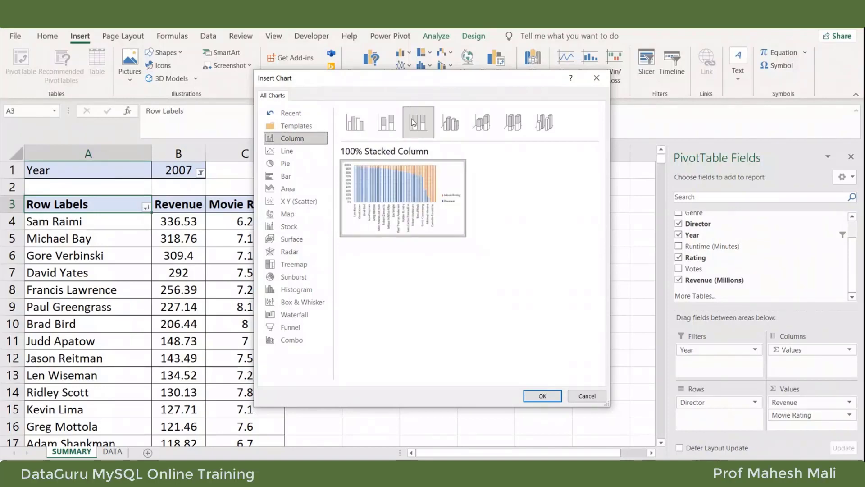
{"action": "left_click", "coordinate": [352, 126]}
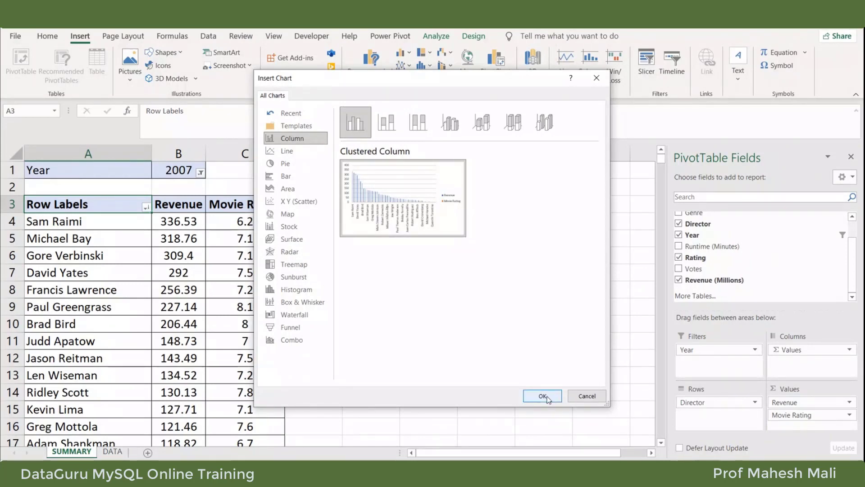
{"action": "left_click", "coordinate": [546, 396]}
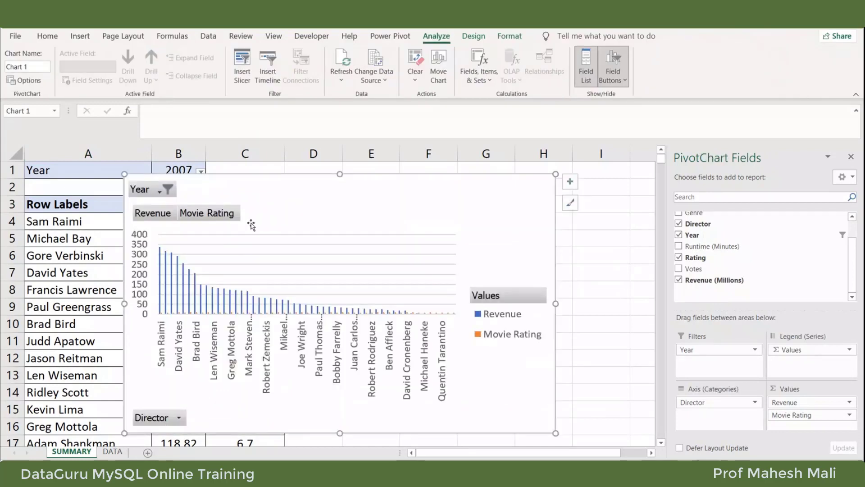
- Move the PivotChart beside the PivotTable, starting at column D near row 3, and select its Values legend
{"action": "left_click_drag", "start_coordinate": [249, 194], "coordinate": [422, 218]}
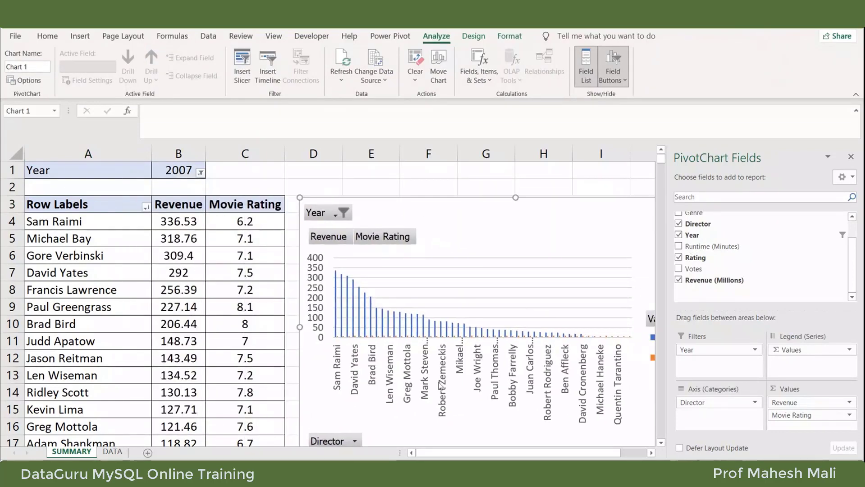
{"action": "scroll", "coordinate": [443, 344], "scroll_direction": "down", "scroll_amount": 1}
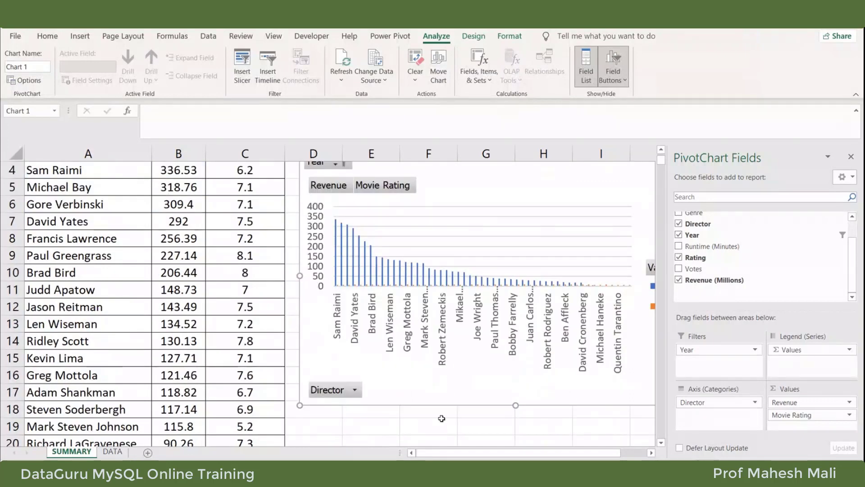
{"action": "scroll", "coordinate": [533, 406], "scroll_direction": "right", "scroll_amount": 2}
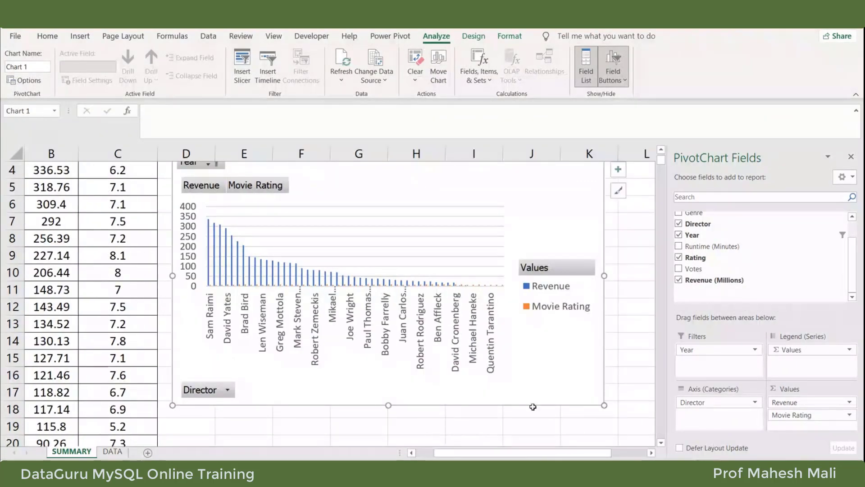
{"action": "left_click", "coordinate": [549, 290]}
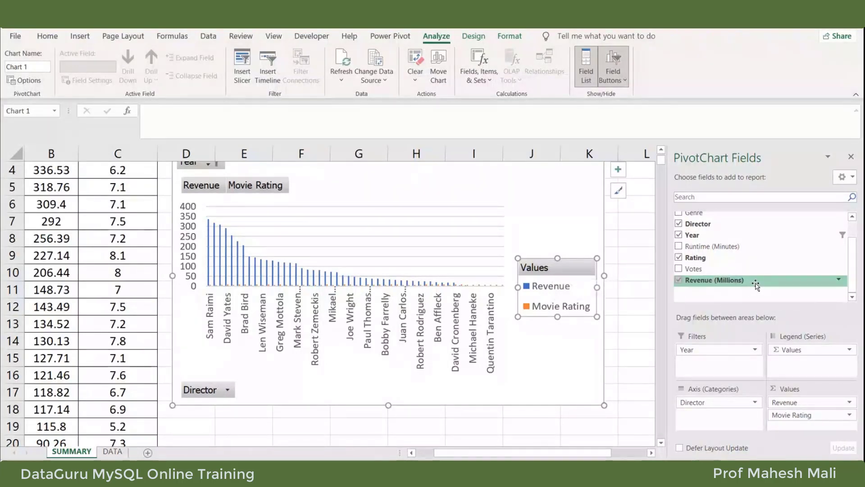
- Remove the Revenue field from the PivotChart's values so only Movie Rating is charted
{"action": "left_click", "coordinate": [465, 199]}
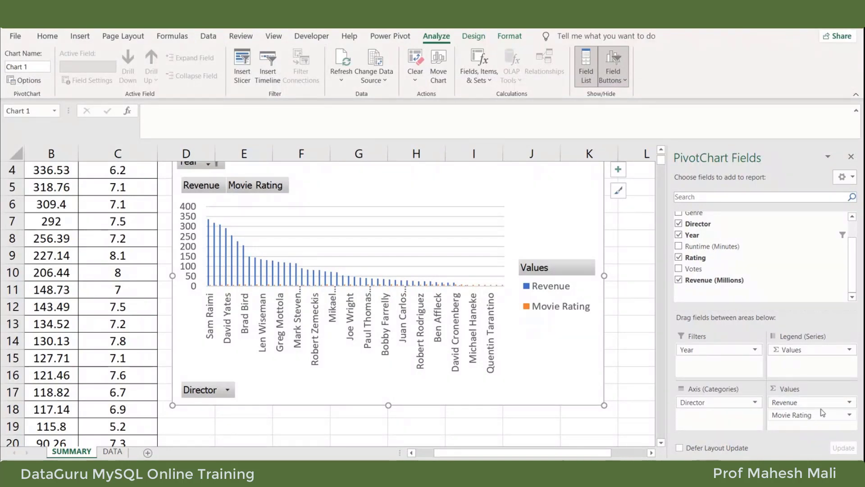
{"action": "left_click", "coordinate": [843, 402]}
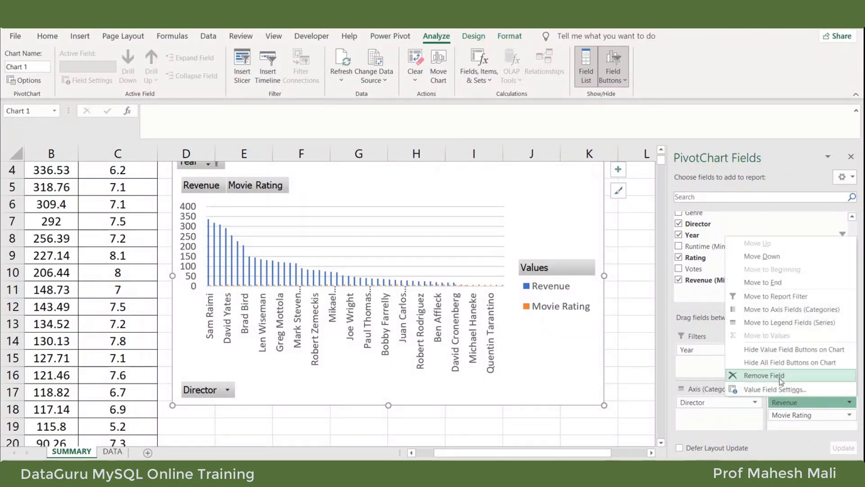
{"action": "left_click", "coordinate": [781, 380]}
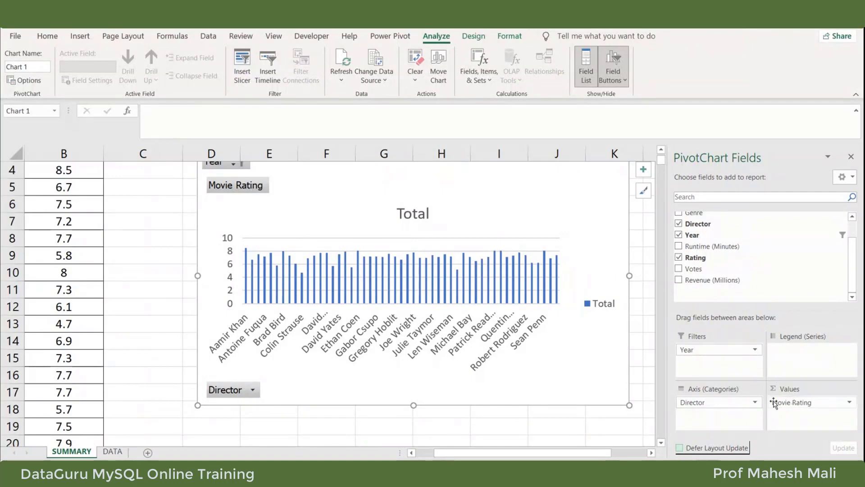
- Review the Director axis field's options and the Movie Rating value field settings without changing them
{"action": "left_click", "coordinate": [733, 403]}
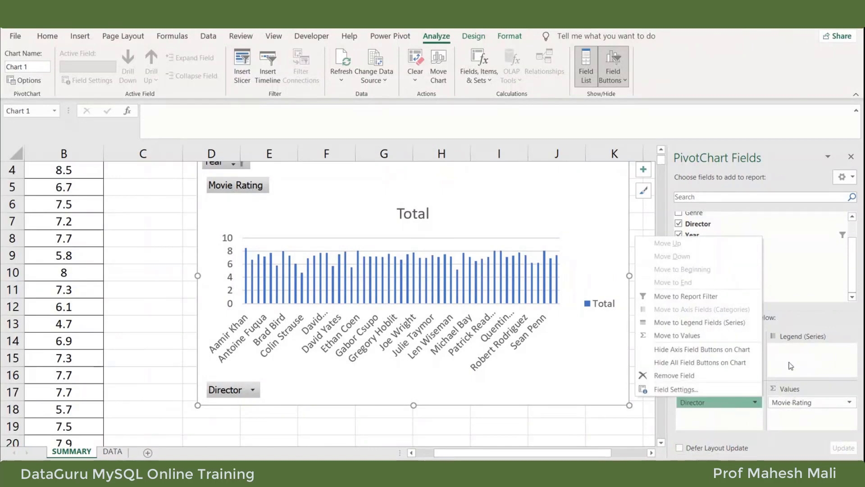
{"action": "left_click", "coordinate": [739, 411]}
{"action": "left_click", "coordinate": [818, 404]}
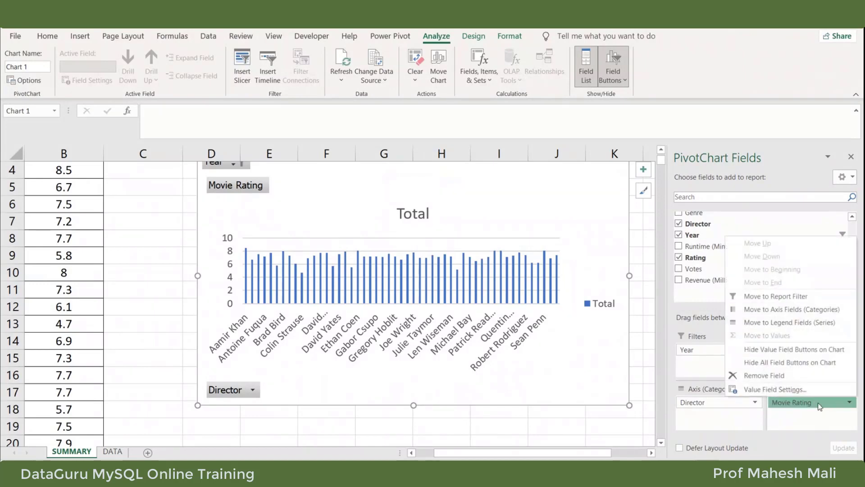
{"action": "left_click", "coordinate": [797, 390]}
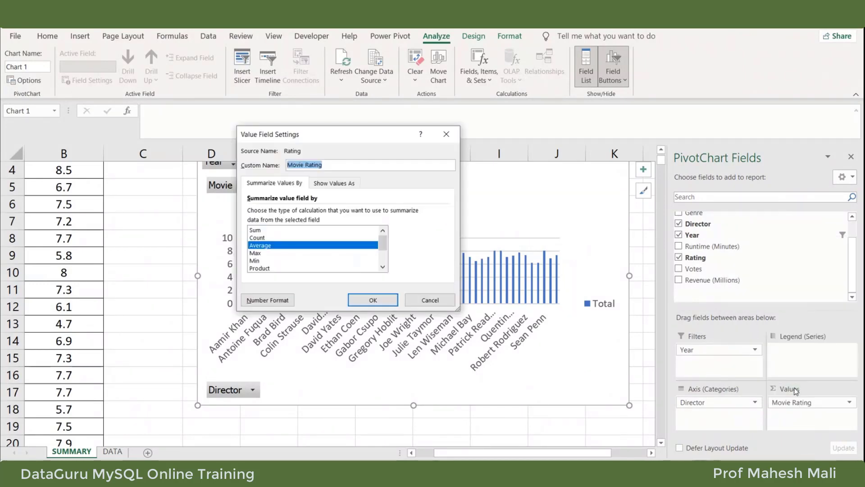
{"action": "left_click", "coordinate": [431, 299]}
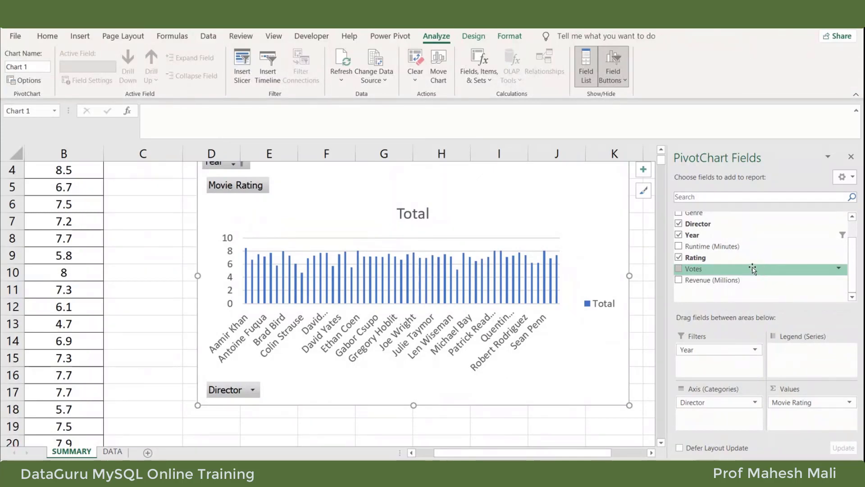
- Check the PivotChart's Director filter list and delete the Total legend
{"action": "left_click", "coordinate": [237, 390]}
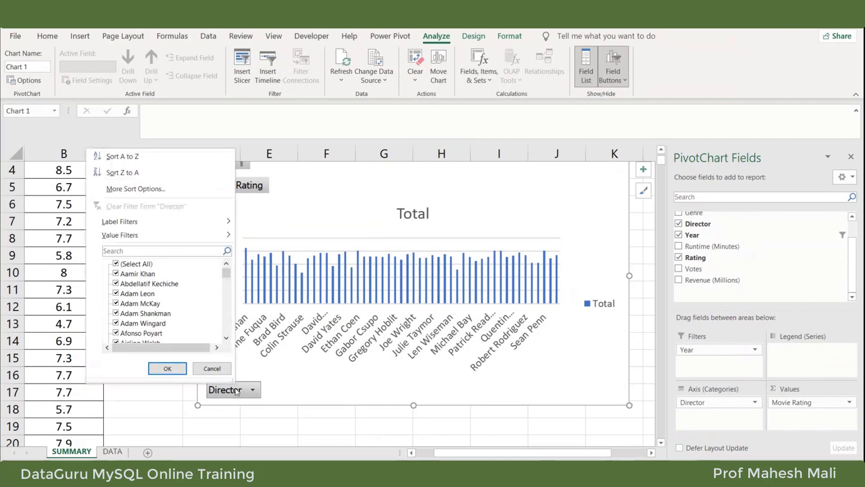
{"action": "key", "text": "Escape"}
{"action": "left_click", "coordinate": [600, 311]}
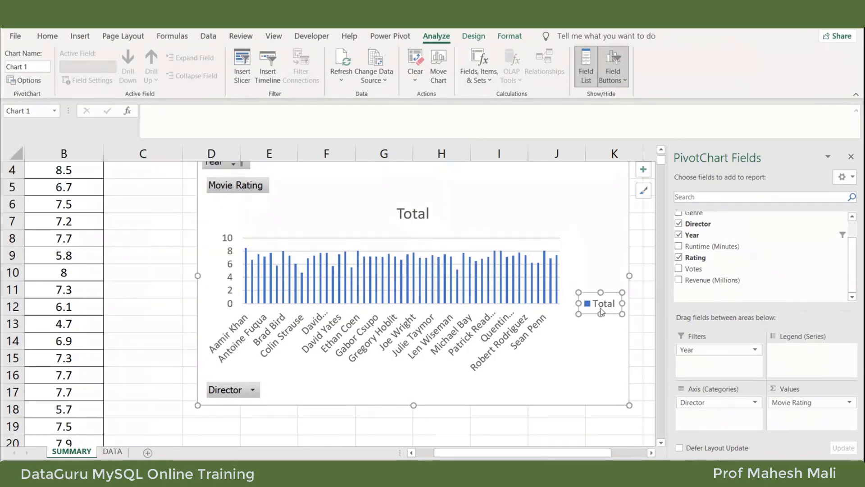
{"action": "key", "text": "Delete"}
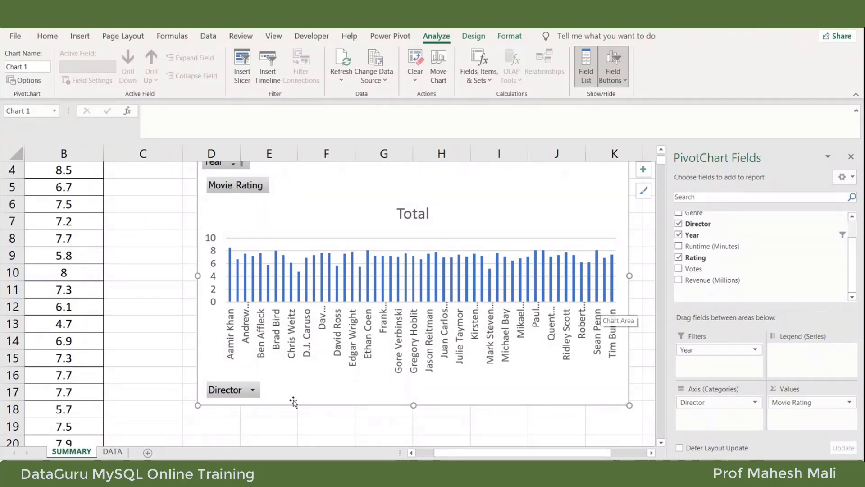
- Try to remove the Director field from the PivotChart using its field button
{"action": "left_click", "coordinate": [245, 391]}
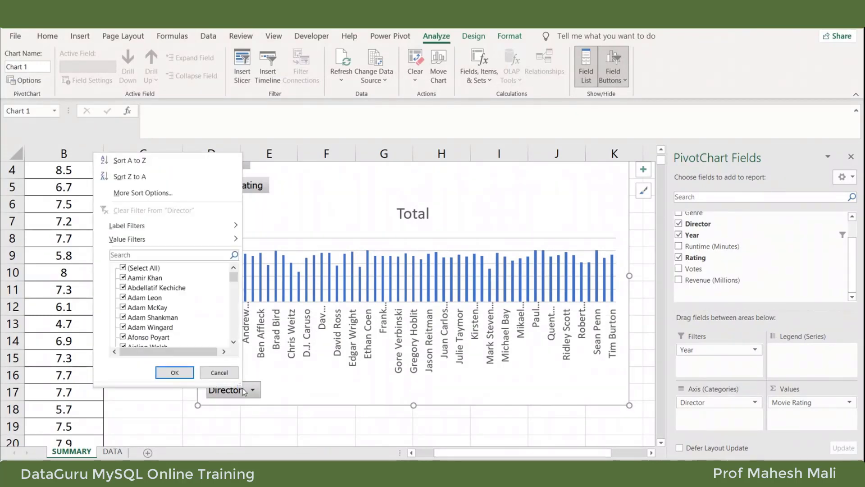
{"action": "left_click", "coordinate": [246, 397]}
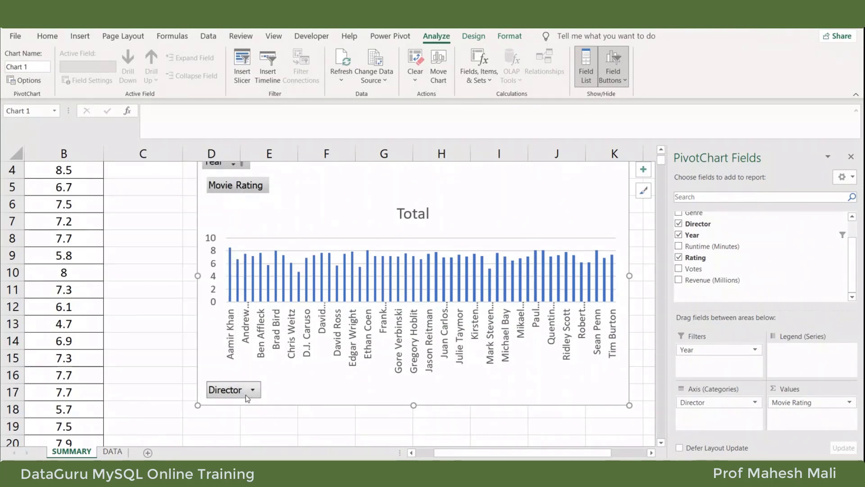
{"action": "right_click", "coordinate": [242, 390]}
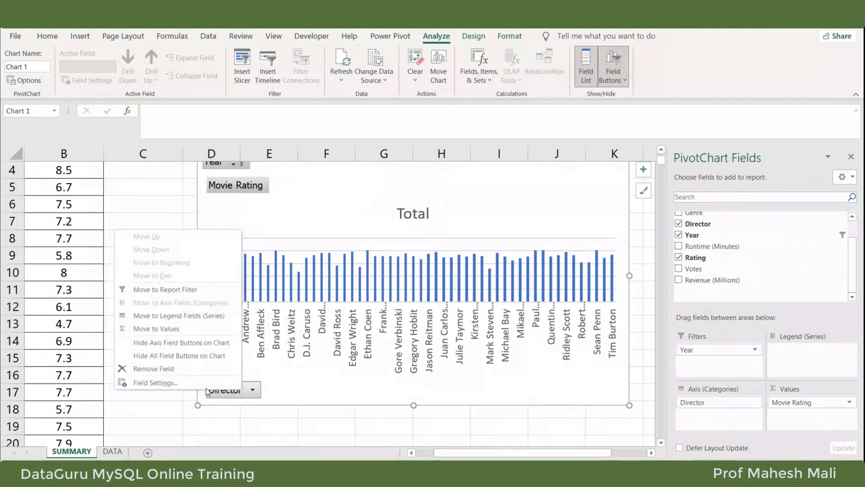
{"action": "left_click", "coordinate": [193, 370]}
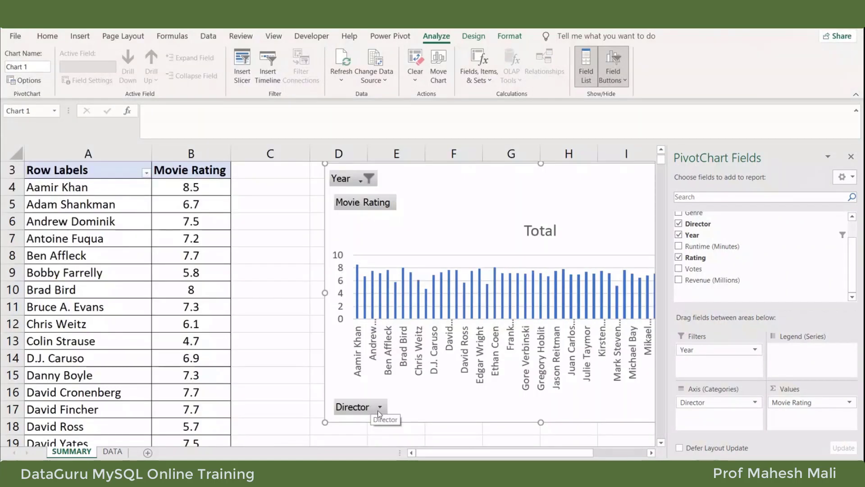
- Check the layout choices for the PivotChart field list and close the list
{"action": "left_click", "coordinate": [850, 181]}
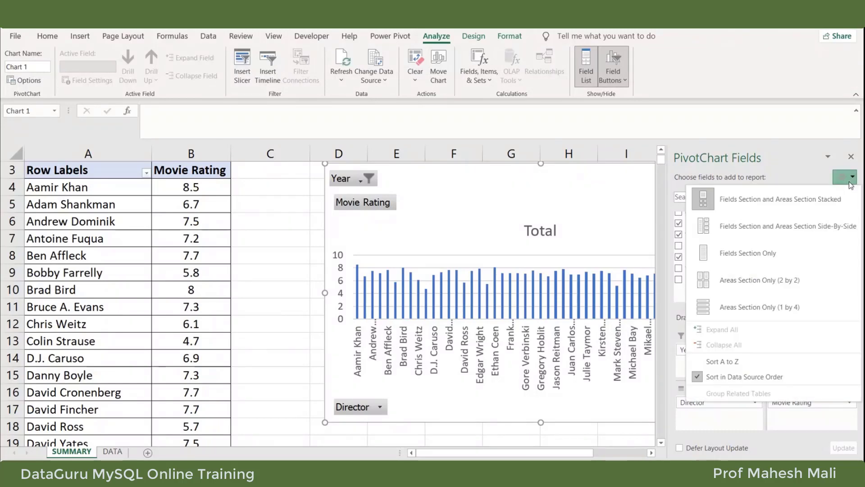
{"action": "left_click", "coordinate": [851, 182]}
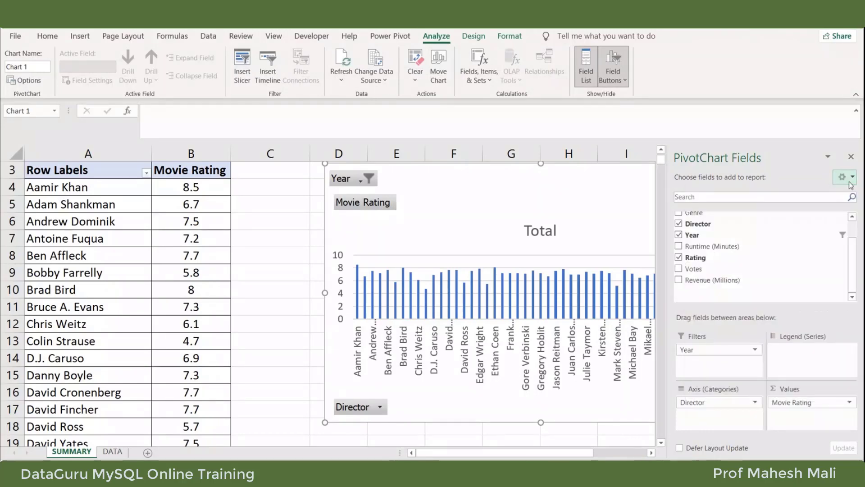
{"action": "left_click", "coordinate": [851, 156]}
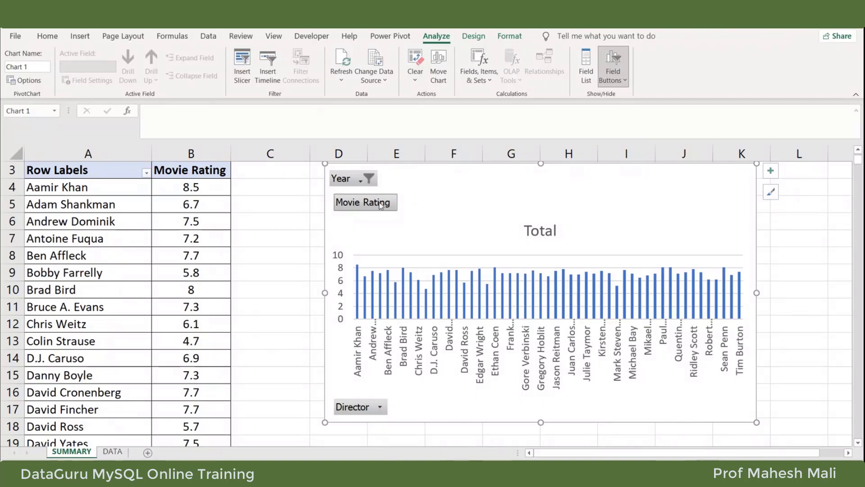
- Remove the Movie Rating field through its chart field button and undo the removal
{"action": "right_click", "coordinate": [380, 205]}
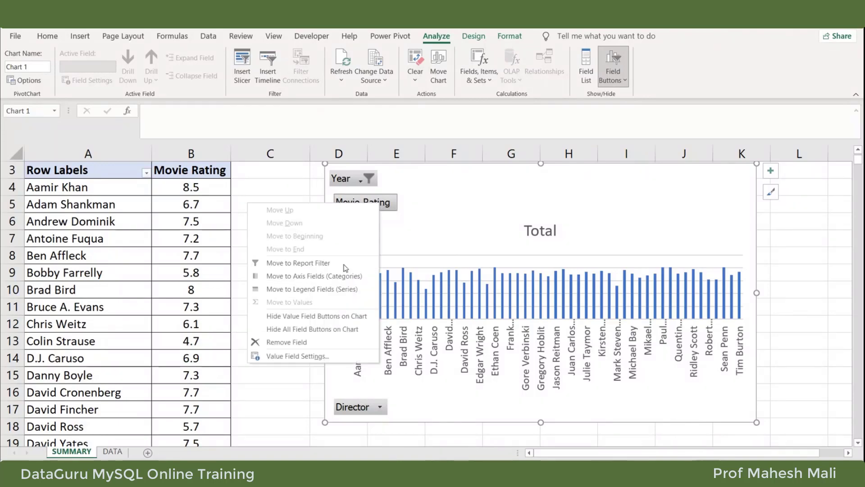
{"action": "left_click", "coordinate": [318, 342]}
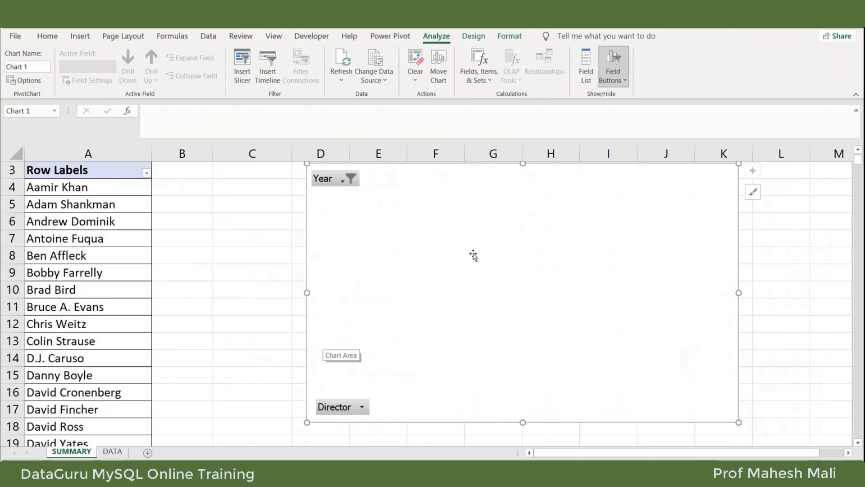
{"action": "key", "text": "ctrl+z"}
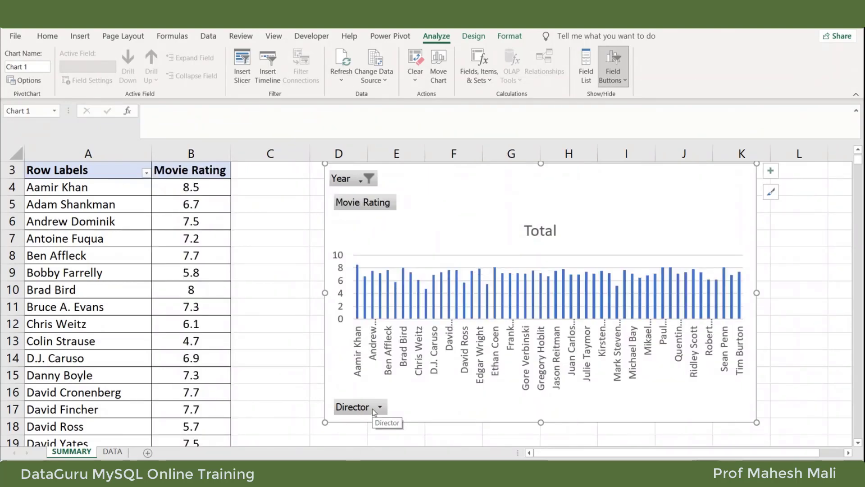
- Filter the PivotChart by Year to show only 2006
{"action": "left_click", "coordinate": [368, 179]}
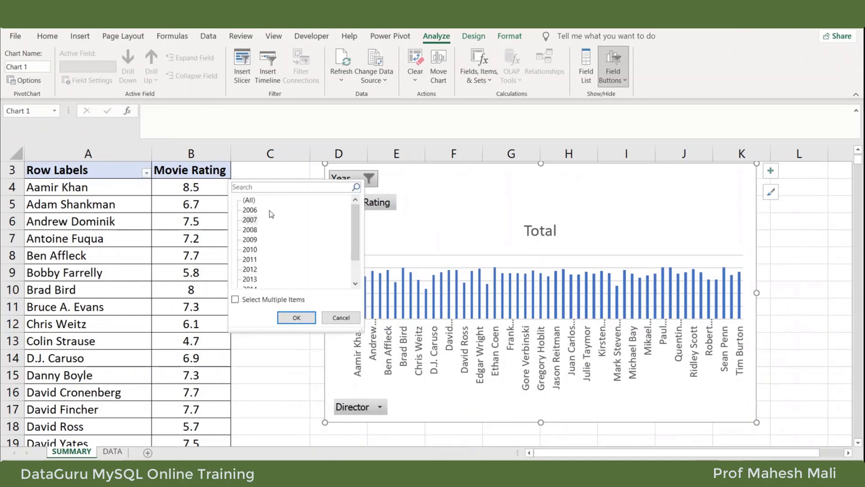
{"action": "left_click", "coordinate": [258, 211]}
{"action": "left_click", "coordinate": [296, 317]}
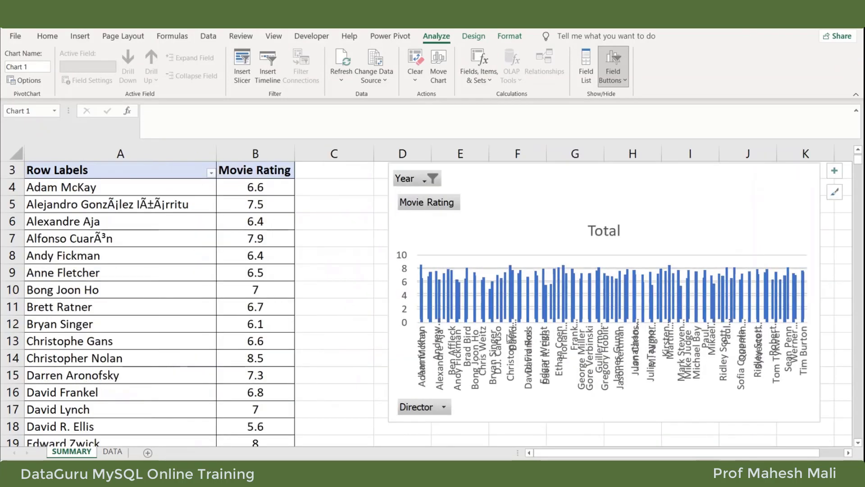
- Filter the PivotChart by Year to show only 2010
{"action": "left_click", "coordinate": [424, 181]}
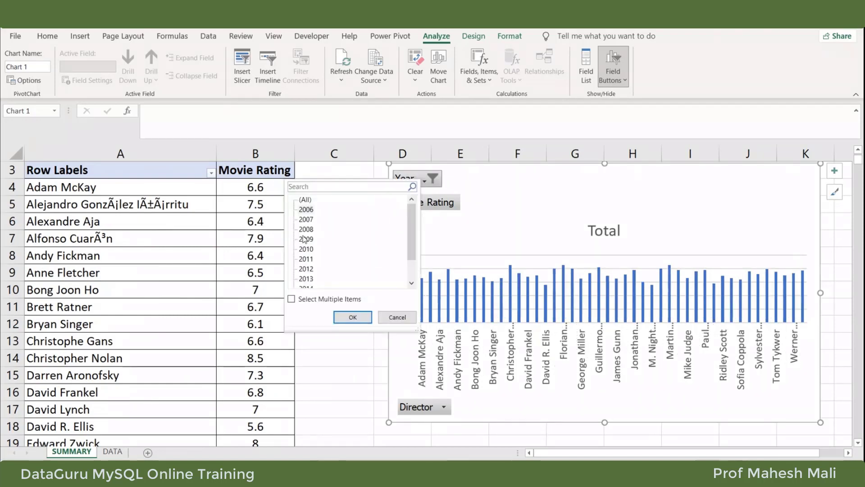
{"action": "left_click", "coordinate": [306, 249]}
{"action": "left_click", "coordinate": [353, 318]}
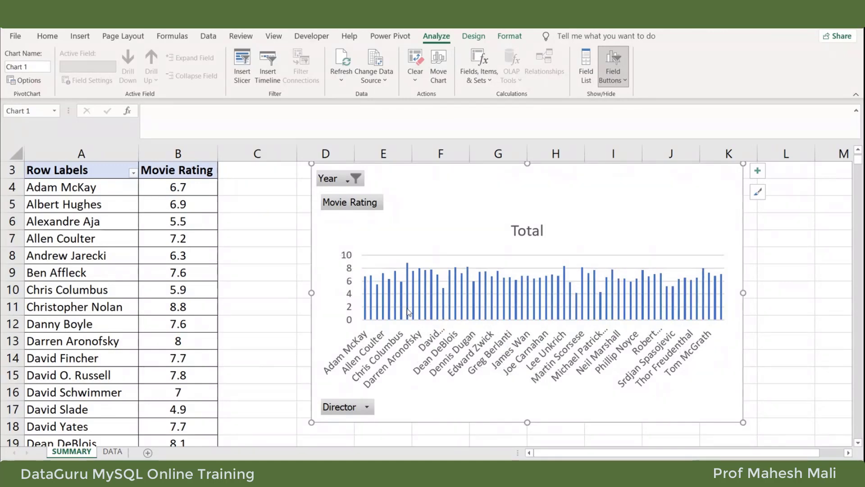
- Look over the PivotChart's options and the available chart types without changing anything
{"action": "mouse_move", "coordinate": [408, 311]}
{"action": "right_click", "coordinate": [454, 231]}
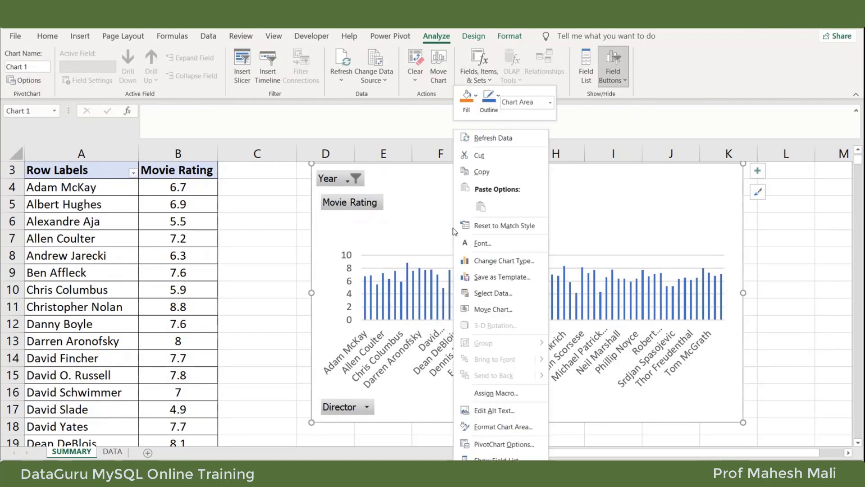
{"action": "left_click", "coordinate": [511, 446]}
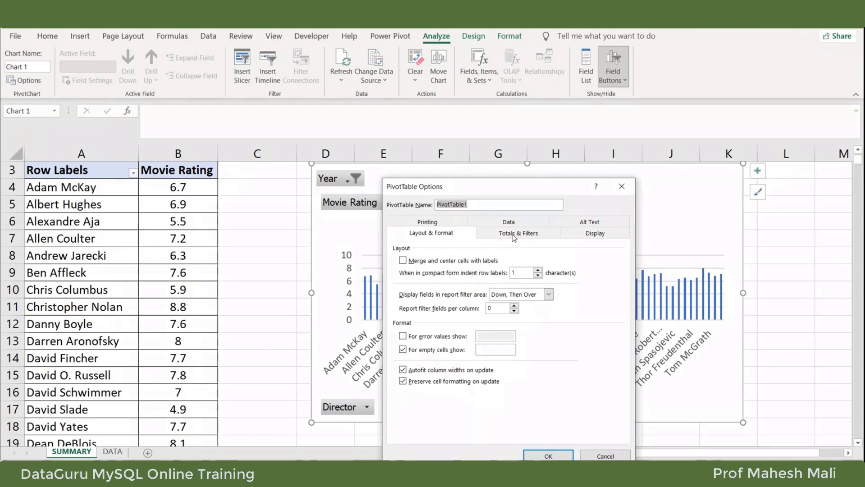
{"action": "left_click", "coordinate": [622, 187]}
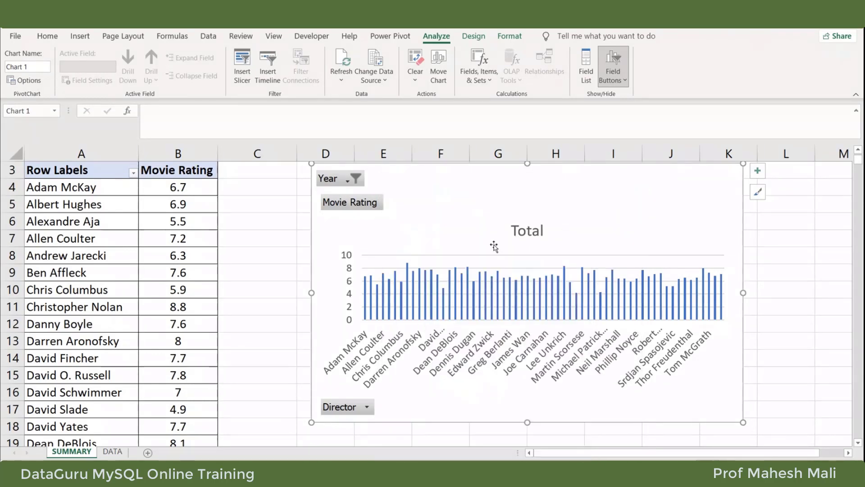
{"action": "right_click", "coordinate": [468, 209]}
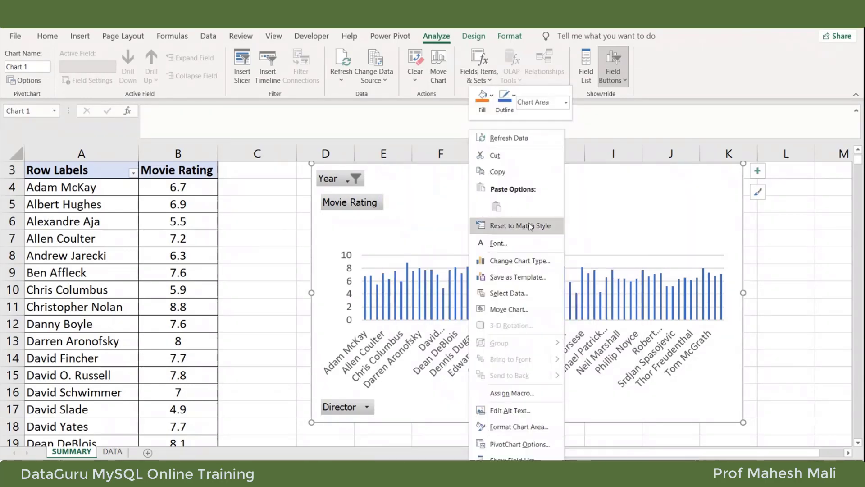
{"action": "left_click", "coordinate": [540, 264]}
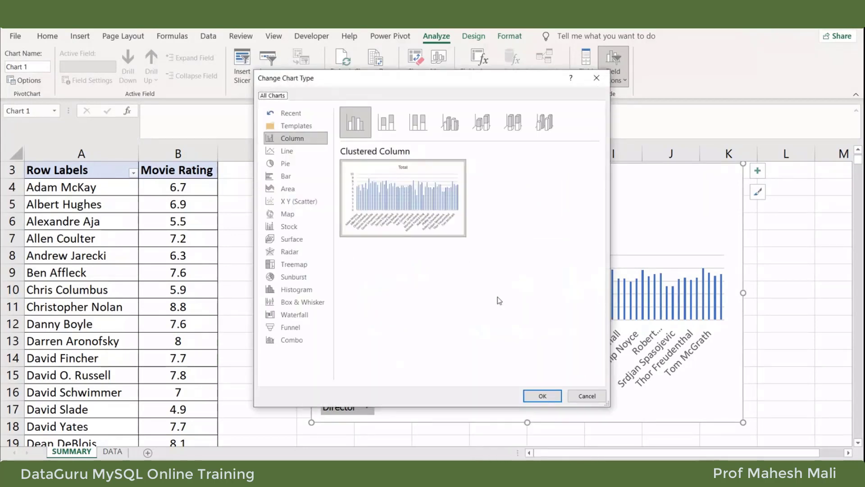
{"action": "key", "text": "Escape"}
- Open the PivotChart's chart area formatting and set its border to a gradient line
{"action": "right_click", "coordinate": [444, 232]}
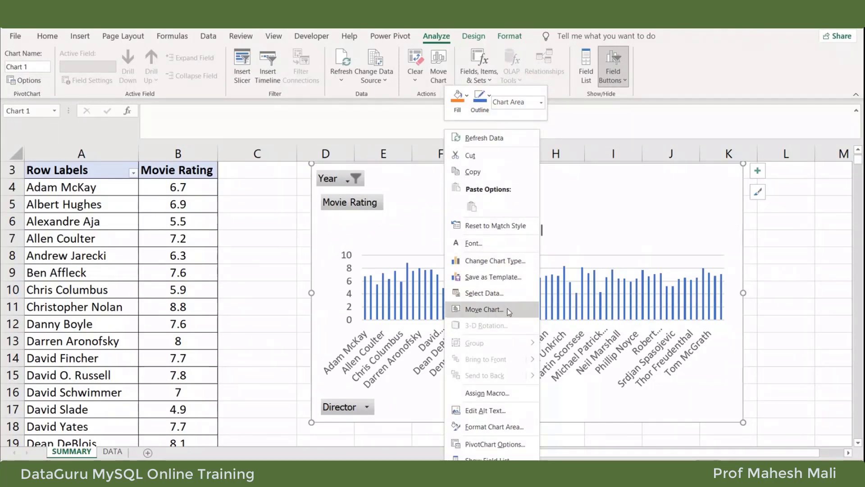
{"action": "left_click", "coordinate": [520, 430]}
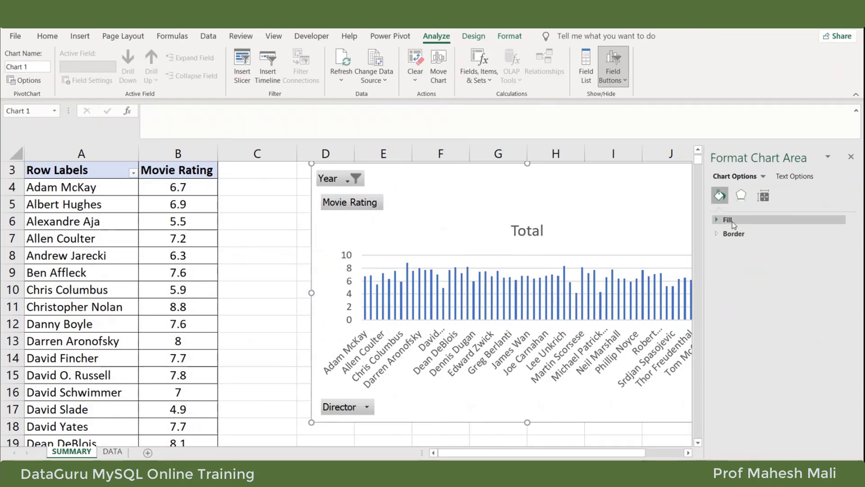
{"action": "left_click", "coordinate": [717, 221]}
{"action": "left_click", "coordinate": [716, 221]}
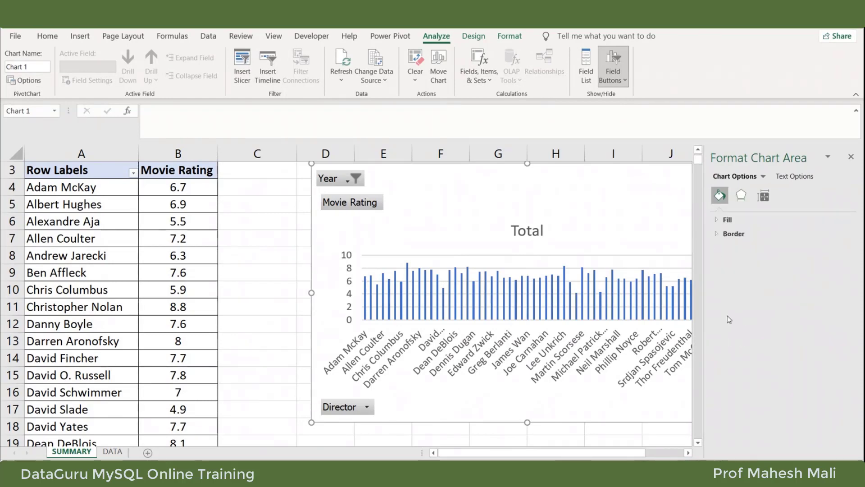
{"action": "left_click", "coordinate": [717, 234]}
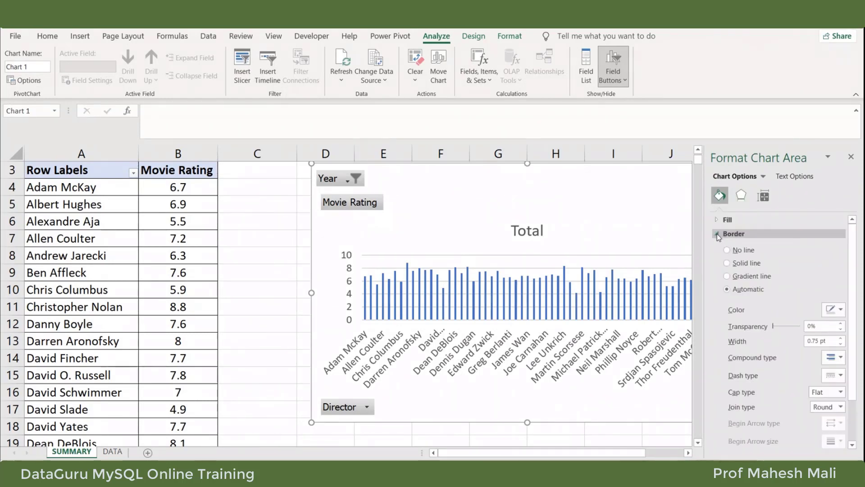
{"action": "left_click", "coordinate": [727, 276]}
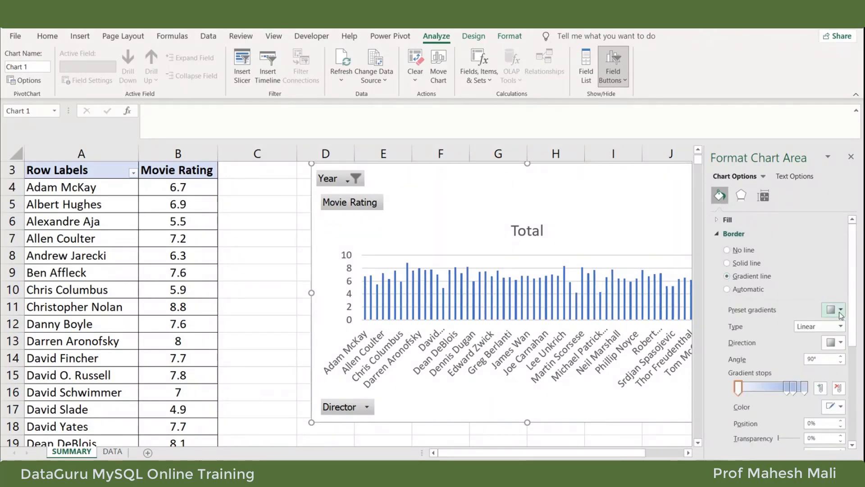
- Set the width of the chart area's gradient border to 1.25 pt
{"action": "scroll", "coordinate": [748, 324], "scroll_direction": "down", "scroll_amount": 3}
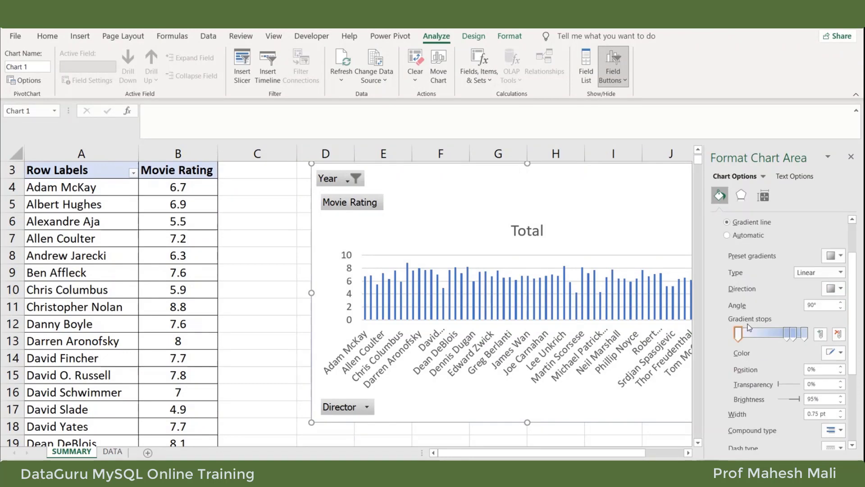
{"action": "scroll", "coordinate": [747, 324], "scroll_direction": "down", "scroll_amount": 4}
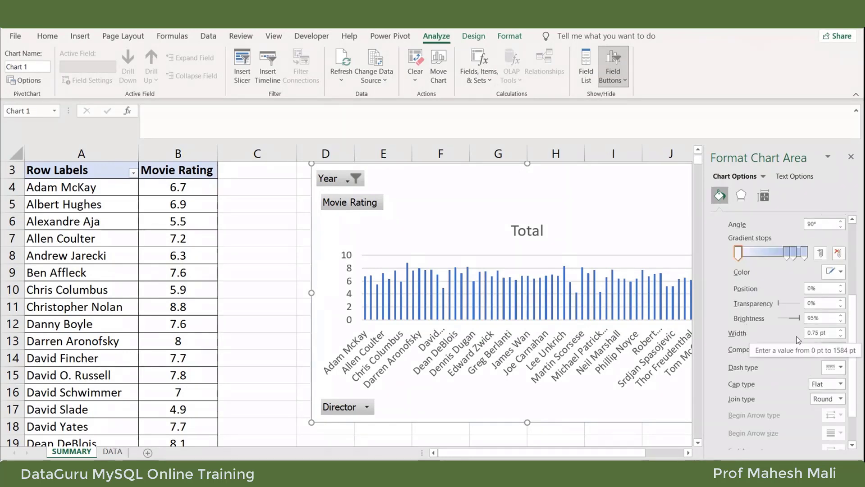
{"action": "left_click", "coordinate": [840, 330]}
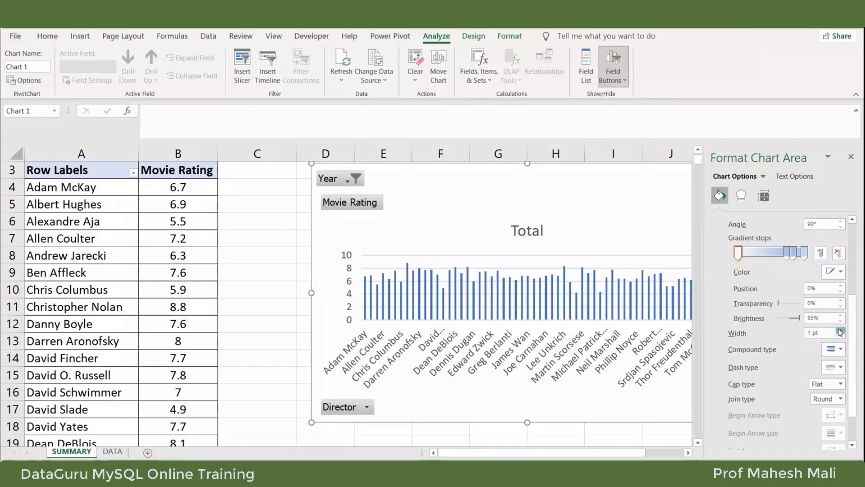
{"action": "left_click", "coordinate": [840, 330]}
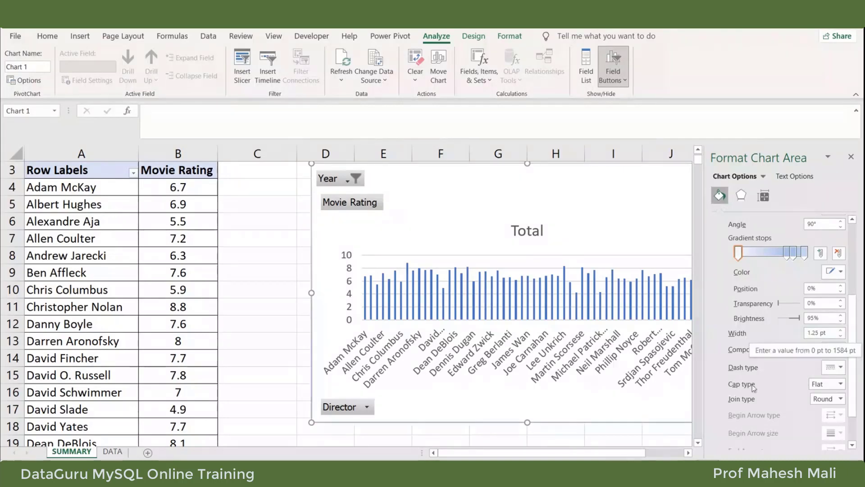
{"action": "scroll", "coordinate": [753, 374], "scroll_direction": "down", "scroll_amount": 2}
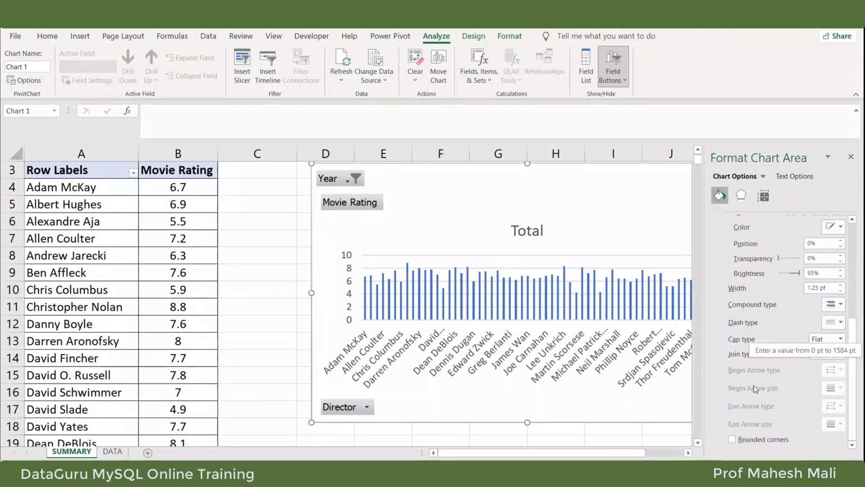
- Look over the chart area's effects, size, properties and border settings without changing anything
{"action": "left_click", "coordinate": [740, 195]}
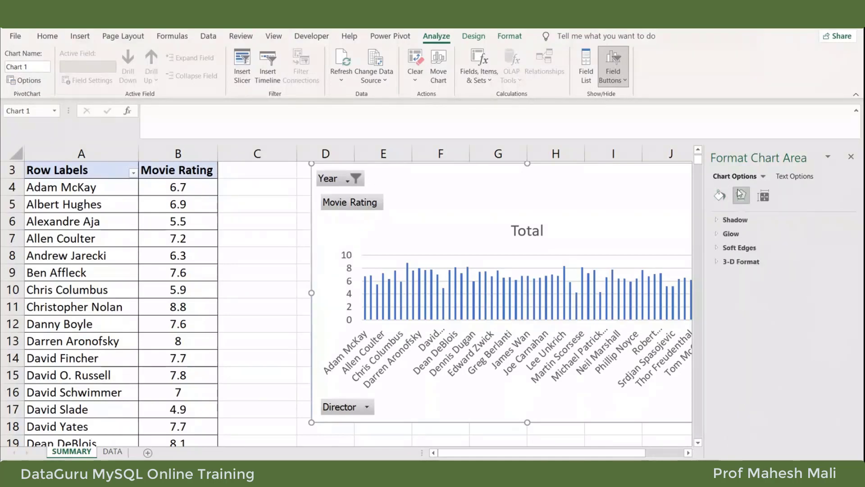
{"action": "left_click", "coordinate": [762, 195]}
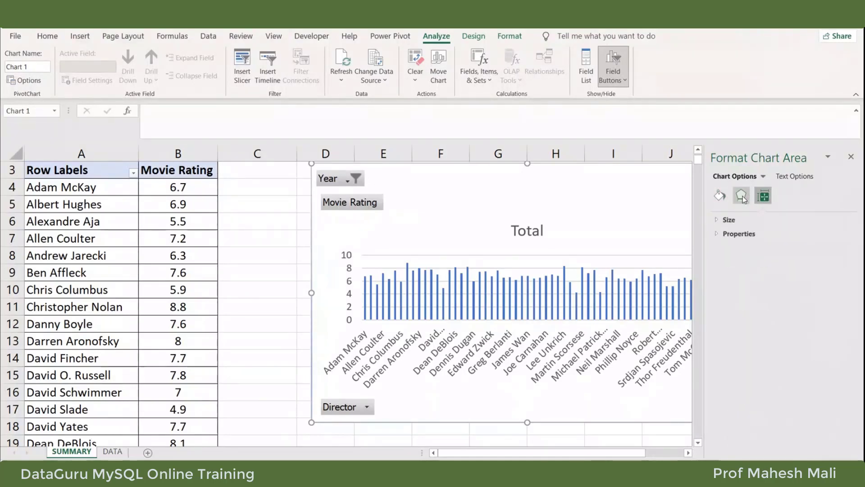
{"action": "left_click", "coordinate": [716, 234]}
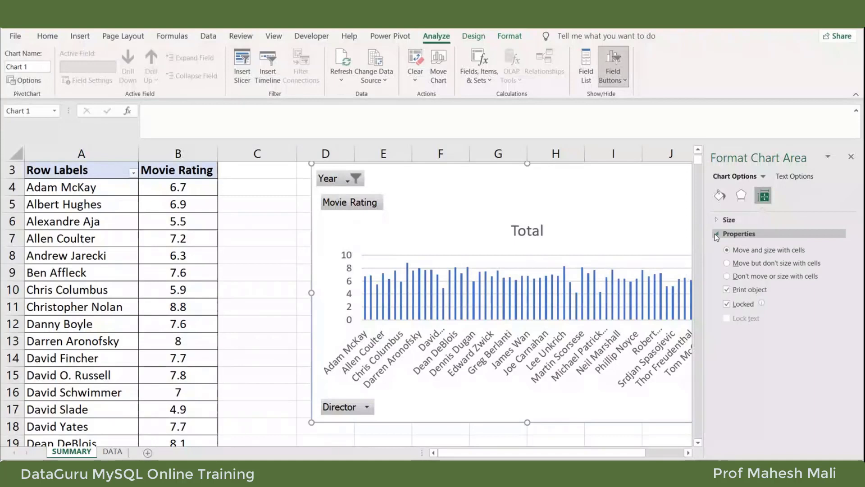
{"action": "left_click", "coordinate": [717, 235]}
{"action": "left_click", "coordinate": [716, 220]}
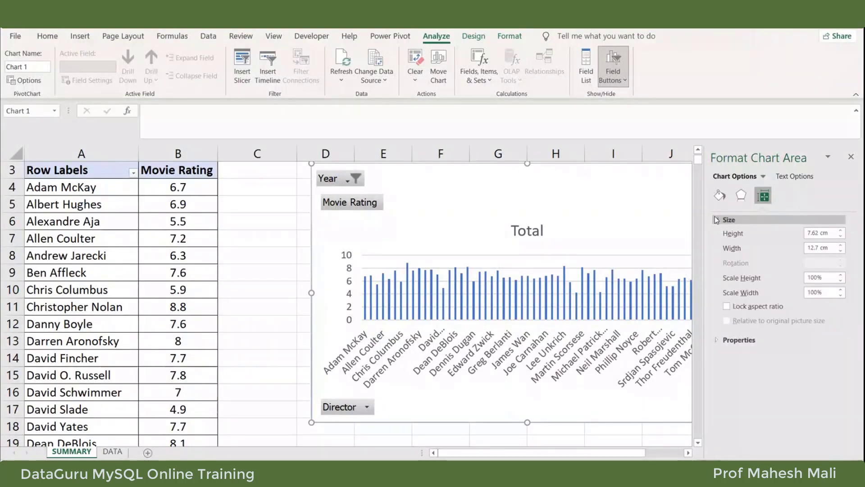
{"action": "left_click", "coordinate": [716, 220]}
{"action": "left_click", "coordinate": [741, 195]}
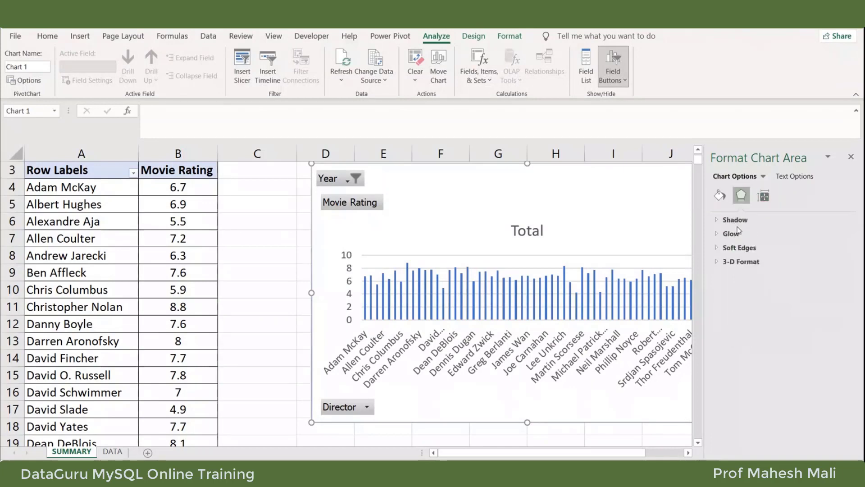
{"action": "left_click", "coordinate": [720, 196]}
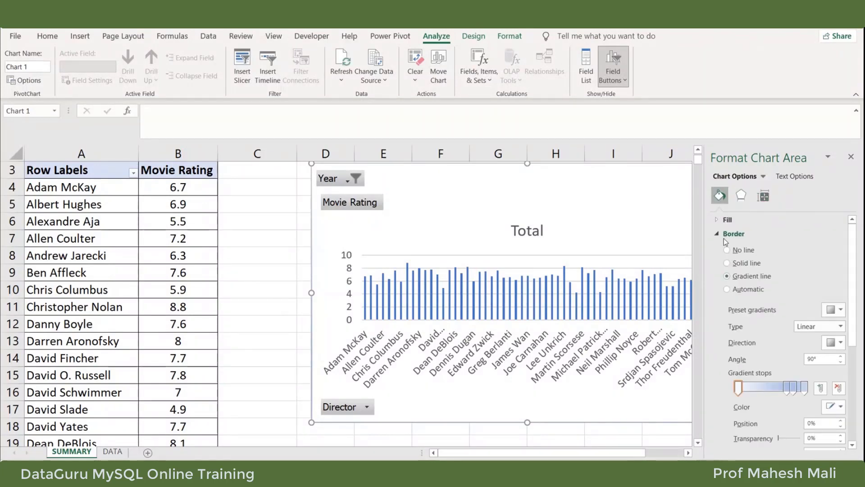
{"action": "left_click_drag", "start_coordinate": [851, 288], "coordinate": [855, 386]}
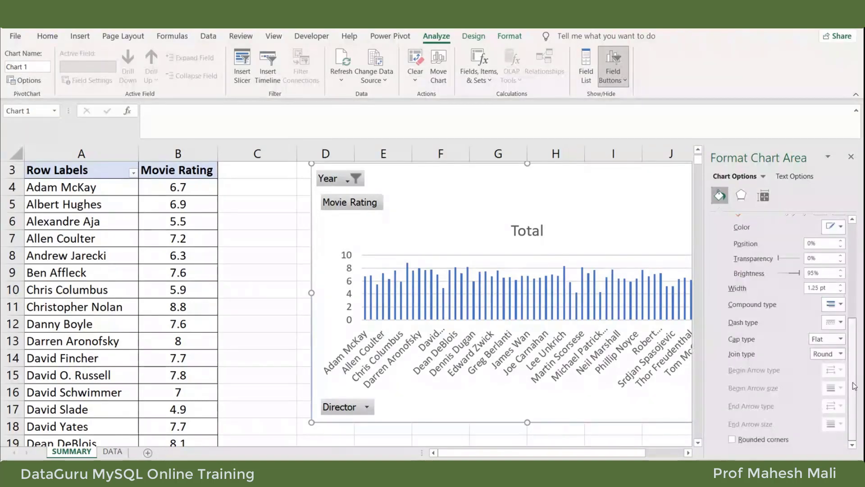
{"action": "left_click_drag", "start_coordinate": [855, 386], "coordinate": [853, 292]}
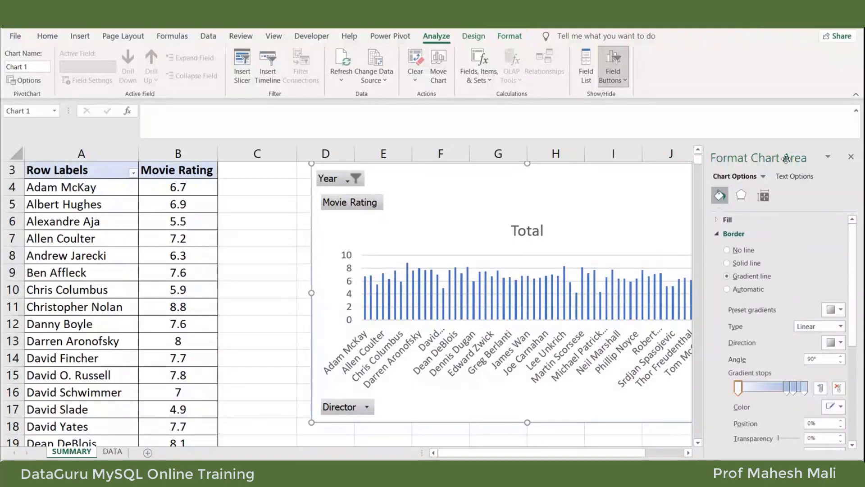
- Try solid and gradient outlines on the chart's text, restore the No line option and check the text effects
{"action": "left_click", "coordinate": [788, 178]}
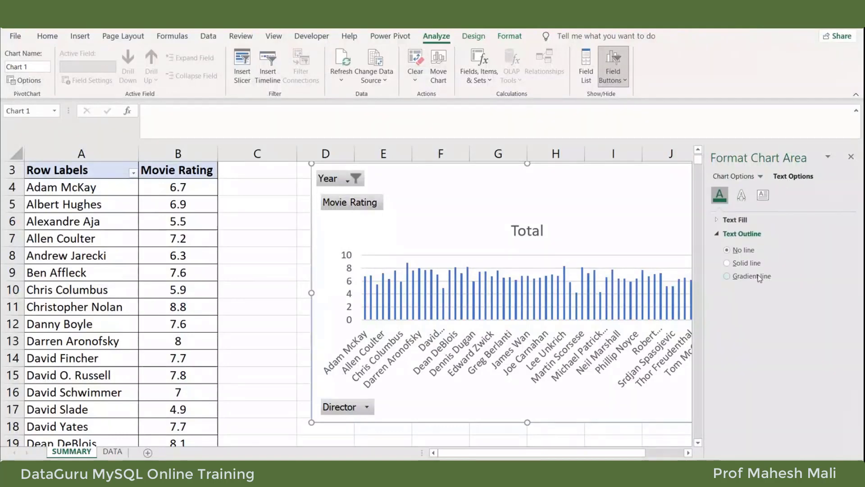
{"action": "left_click", "coordinate": [731, 265]}
{"action": "left_click", "coordinate": [728, 251]}
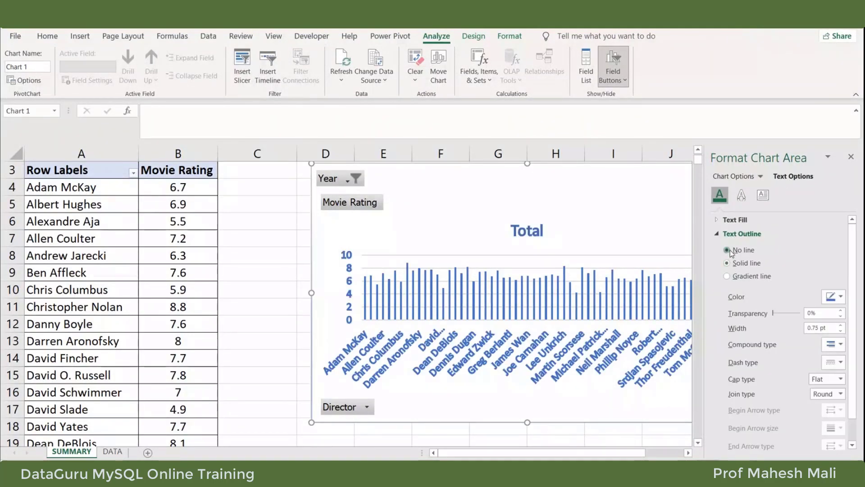
{"action": "left_click", "coordinate": [733, 277]}
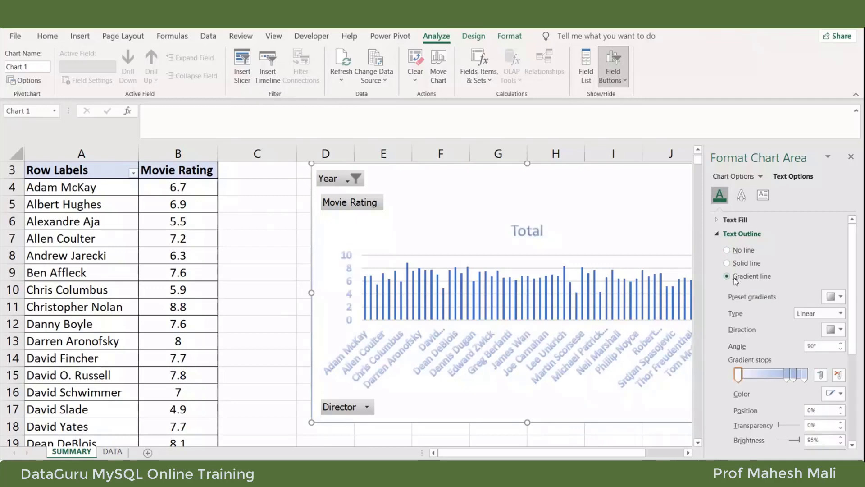
{"action": "left_click", "coordinate": [728, 250]}
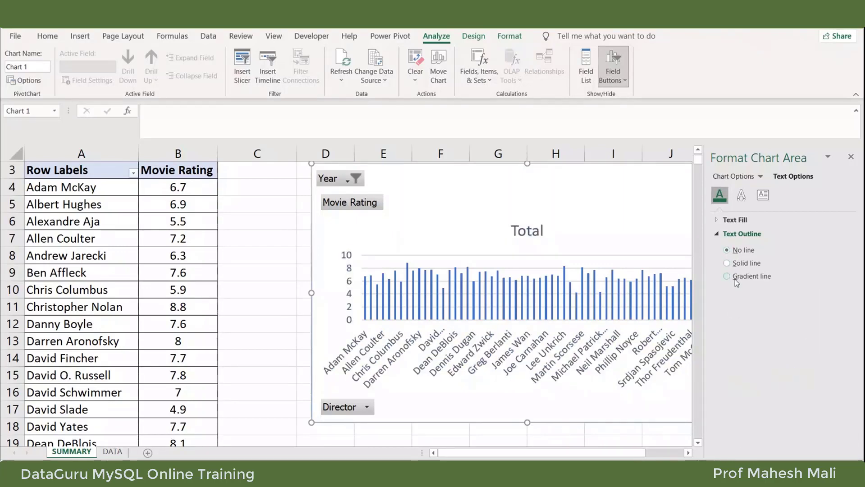
{"action": "left_click", "coordinate": [733, 276]}
{"action": "left_click", "coordinate": [727, 250]}
{"action": "left_click", "coordinate": [743, 195]}
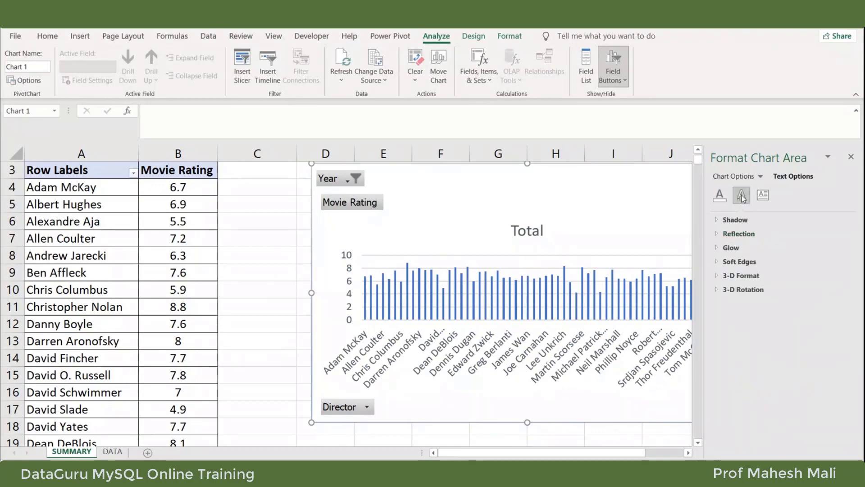
{"action": "left_click", "coordinate": [720, 195]}
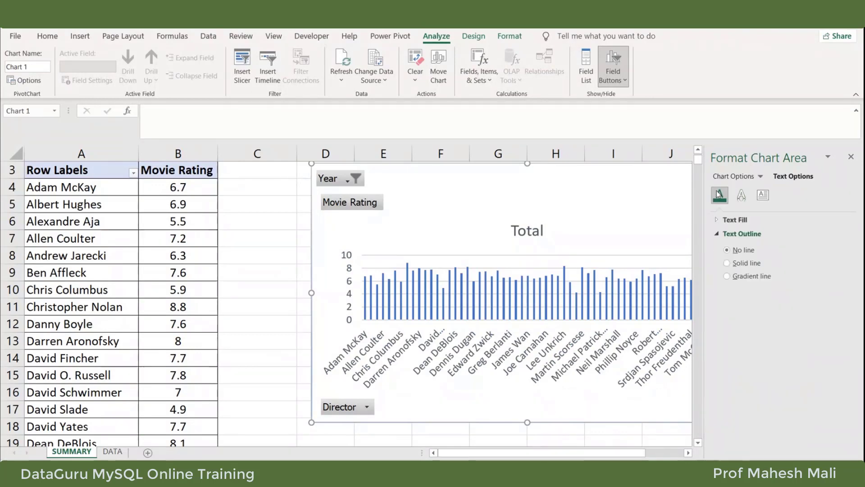
- Give the chart's plot area a solid line border with a single-line compound type and a dotted dash type
{"action": "left_click", "coordinate": [744, 176]}
{"action": "left_click", "coordinate": [764, 177]}
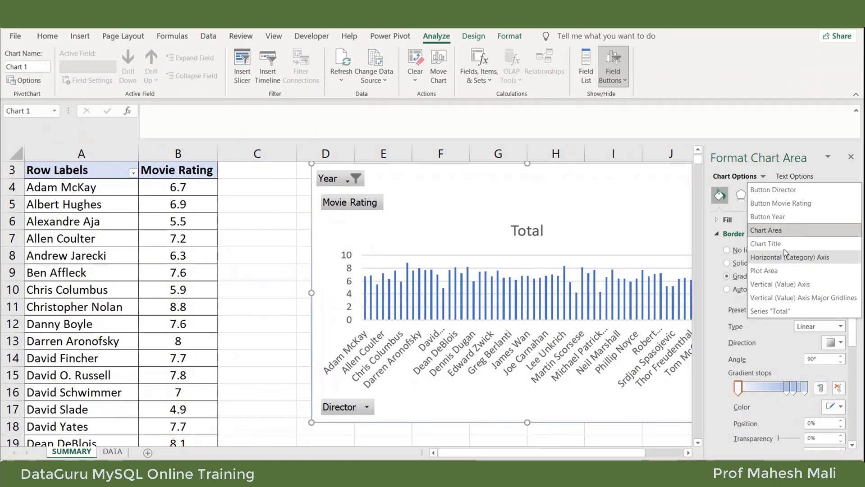
{"action": "left_click", "coordinate": [780, 272]}
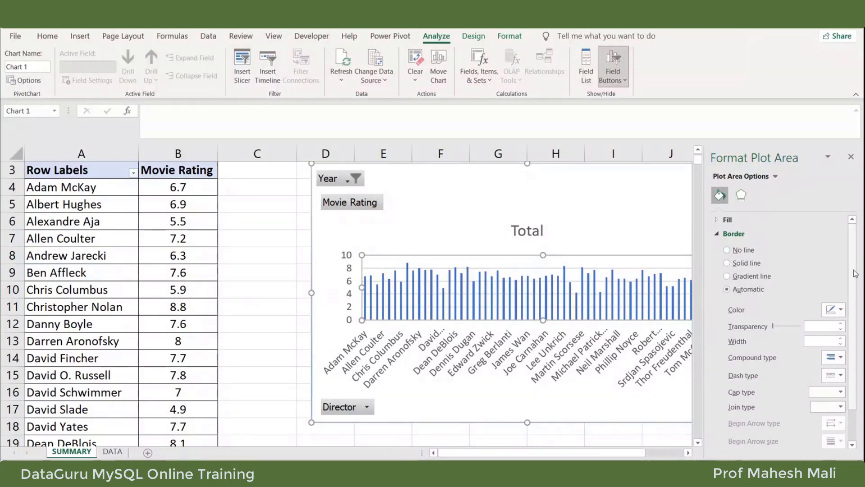
{"action": "left_click_drag", "start_coordinate": [855, 274], "coordinate": [857, 319]}
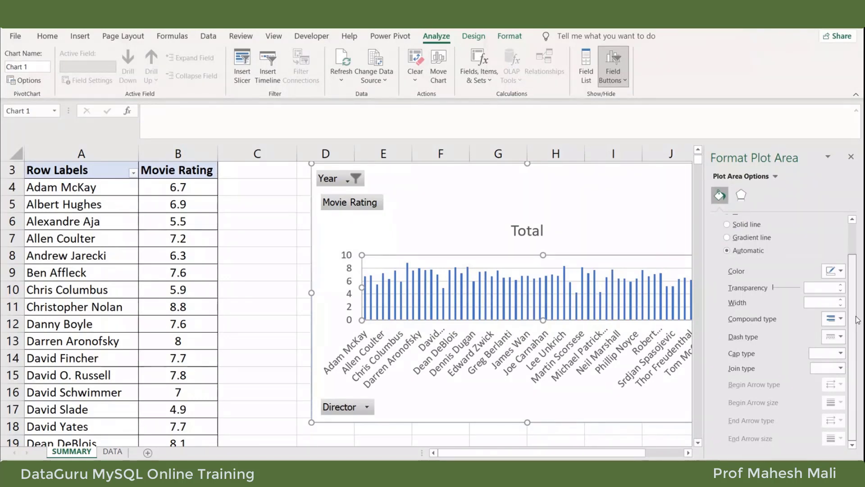
{"action": "left_click", "coordinate": [841, 320]}
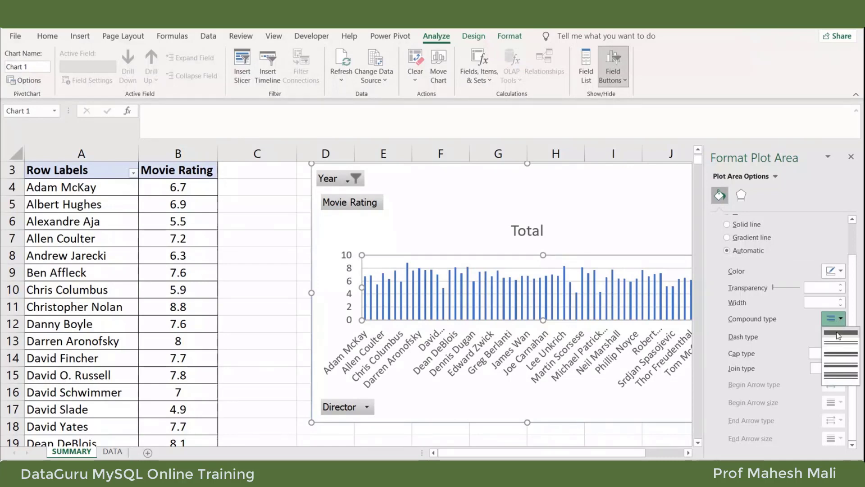
{"action": "left_click", "coordinate": [841, 320]}
{"action": "left_click", "coordinate": [837, 336]}
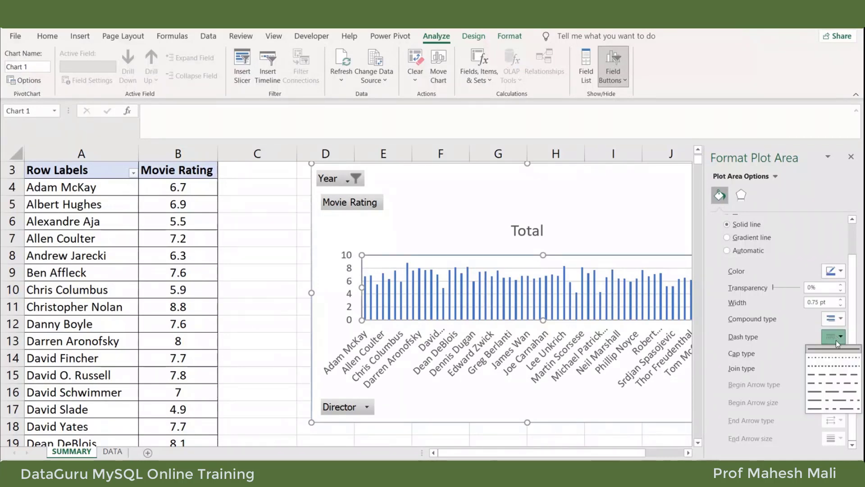
{"action": "left_click", "coordinate": [835, 358]}
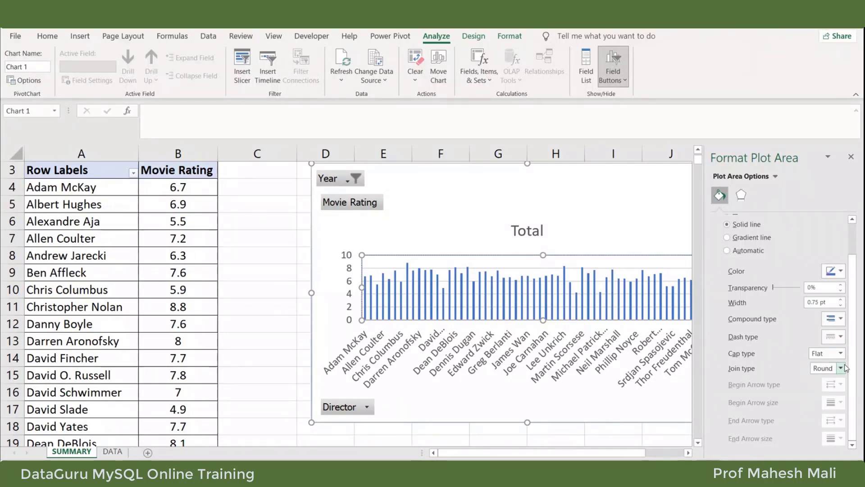
{"action": "left_click", "coordinate": [746, 238]}
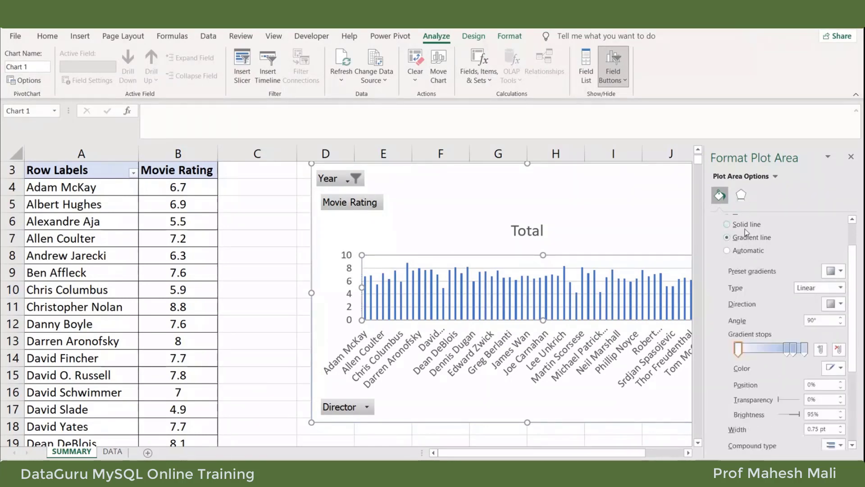
{"action": "left_click", "coordinate": [744, 225]}
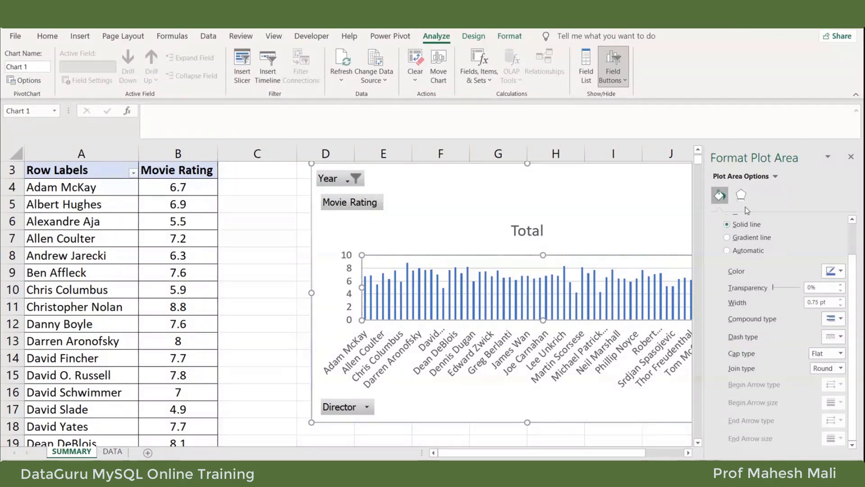
- Return to formatting the chart area and examine its shadow and glow settings
{"action": "left_click", "coordinate": [774, 177]}
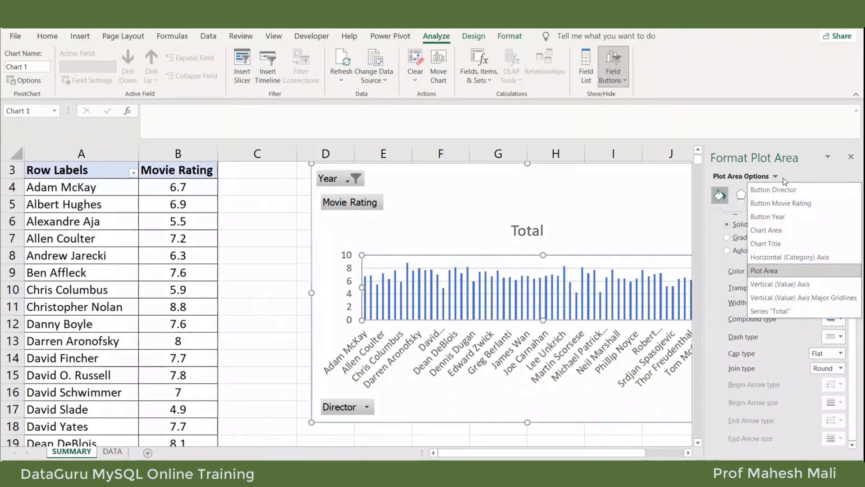
{"action": "left_click", "coordinate": [776, 230]}
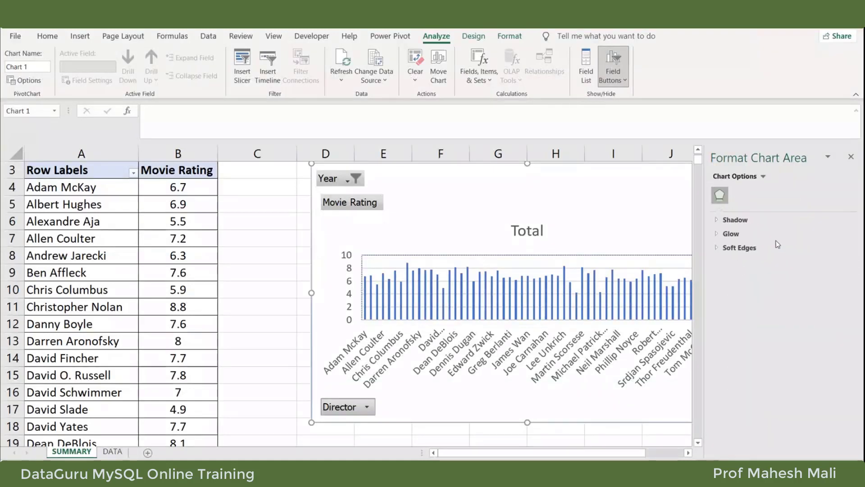
{"action": "left_click", "coordinate": [727, 231]}
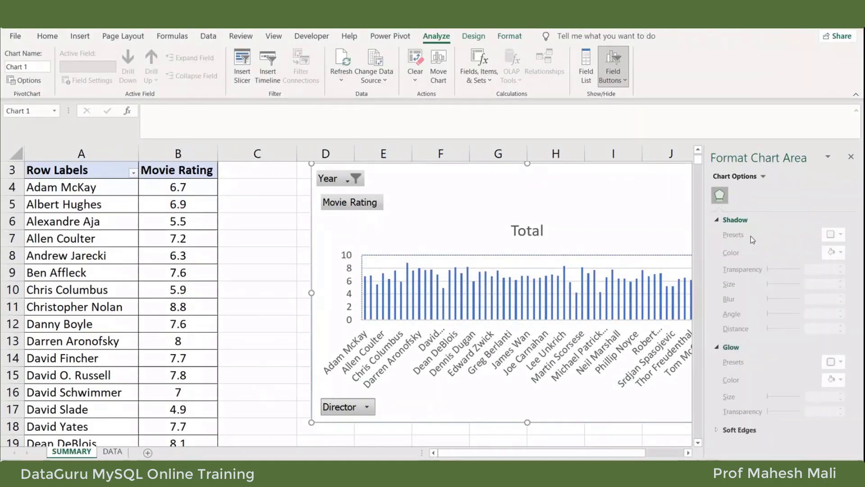
- Check which chart elements can be formatted and close the chart area formatting settings
{"action": "left_click", "coordinate": [763, 176]}
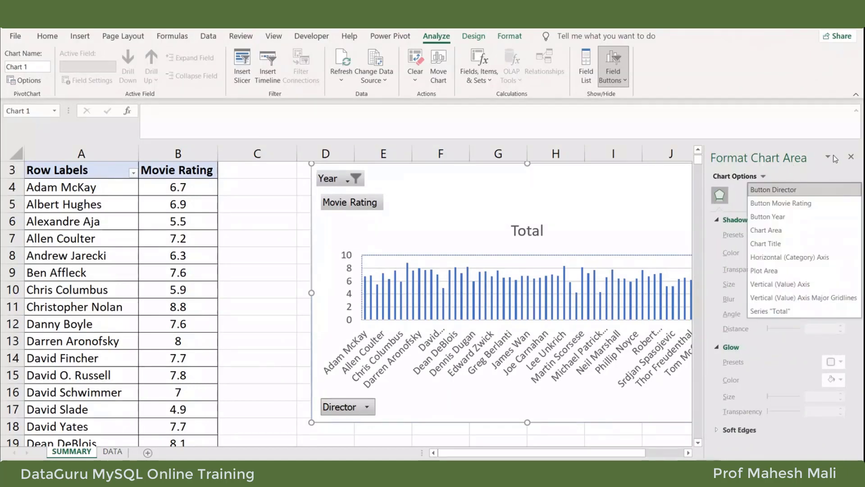
{"action": "left_click", "coordinate": [851, 158]}
{"action": "left_click", "coordinate": [851, 157]}
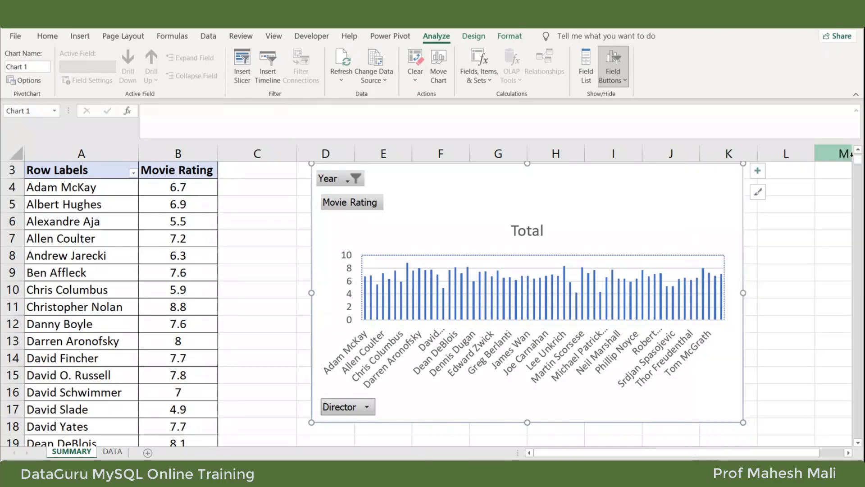
{"action": "mouse_move", "coordinate": [613, 298]}
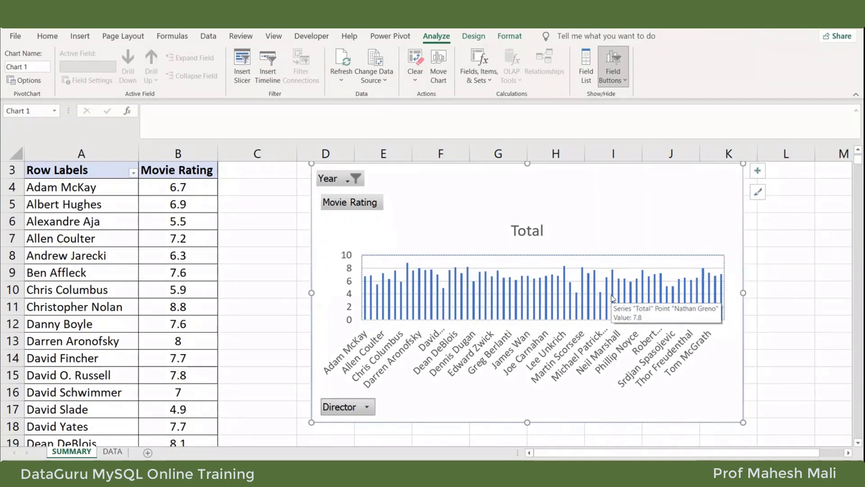
- Try Style 4 and other chart styles on the PivotChart and delete the data labels from the last one tried
{"action": "left_click", "coordinate": [472, 37]}
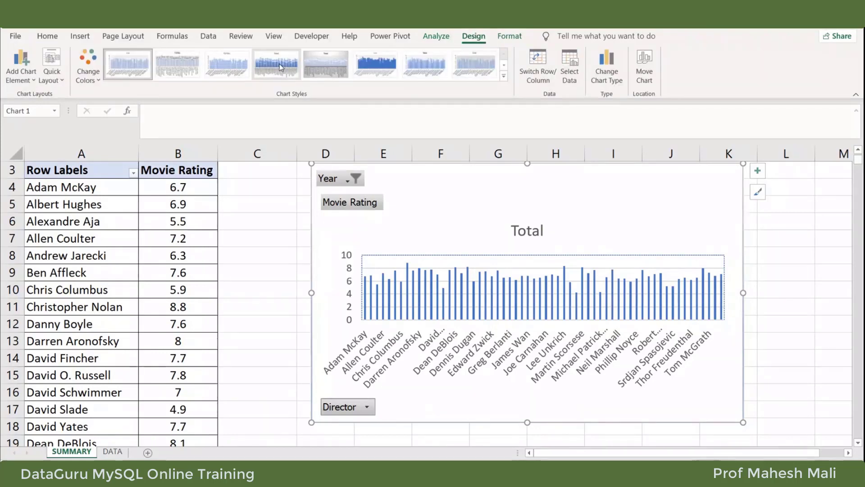
{"action": "left_click", "coordinate": [279, 64]}
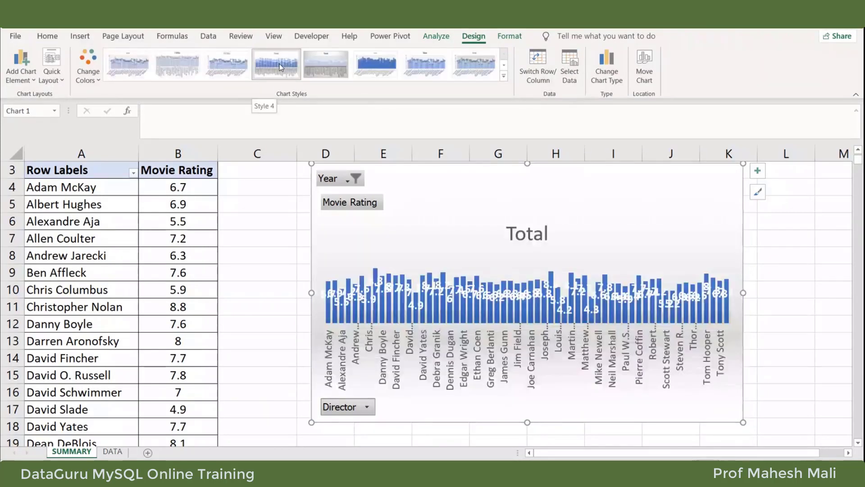
{"action": "left_click", "coordinate": [327, 64]}
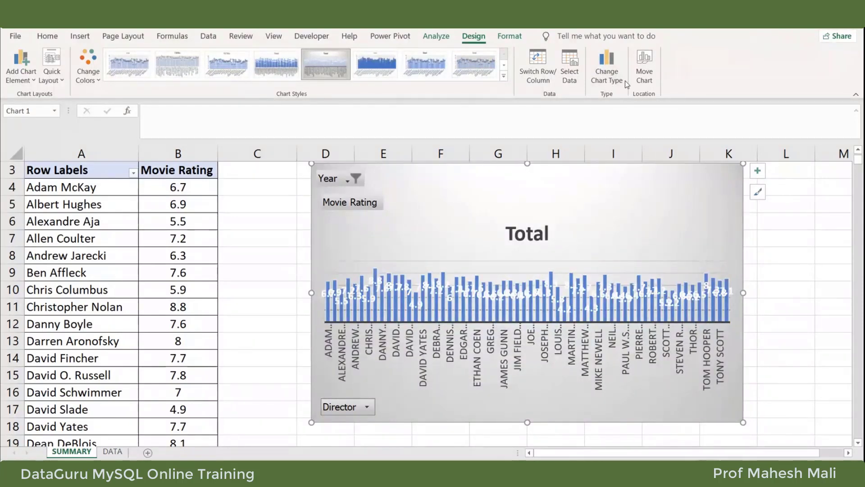
{"action": "left_click", "coordinate": [474, 64]}
{"action": "left_click", "coordinate": [504, 77]}
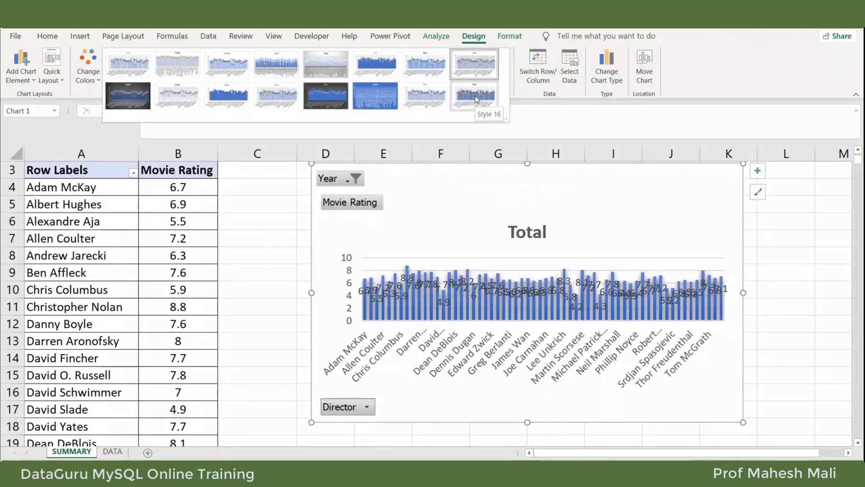
{"action": "left_click", "coordinate": [564, 312]}
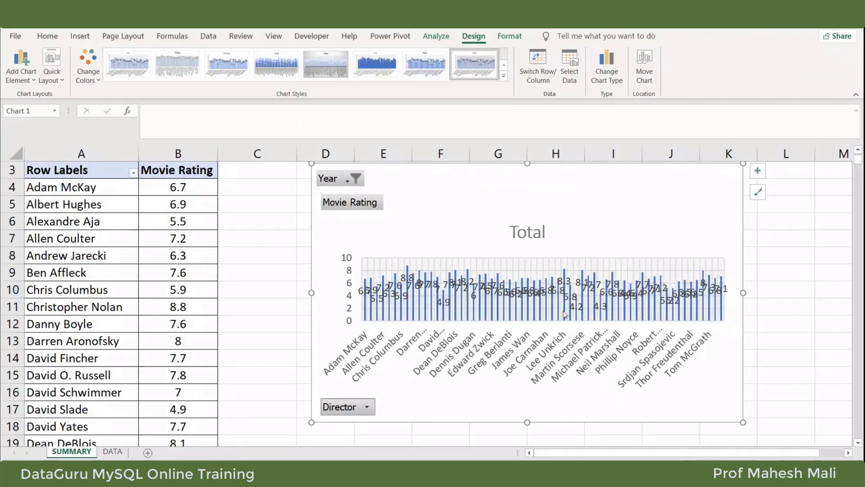
{"action": "left_click", "coordinate": [553, 294]}
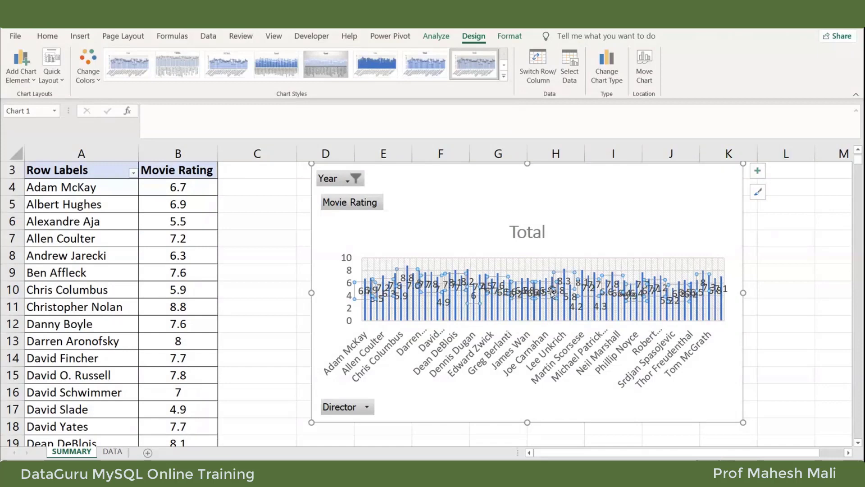
{"action": "key", "text": "Delete"}
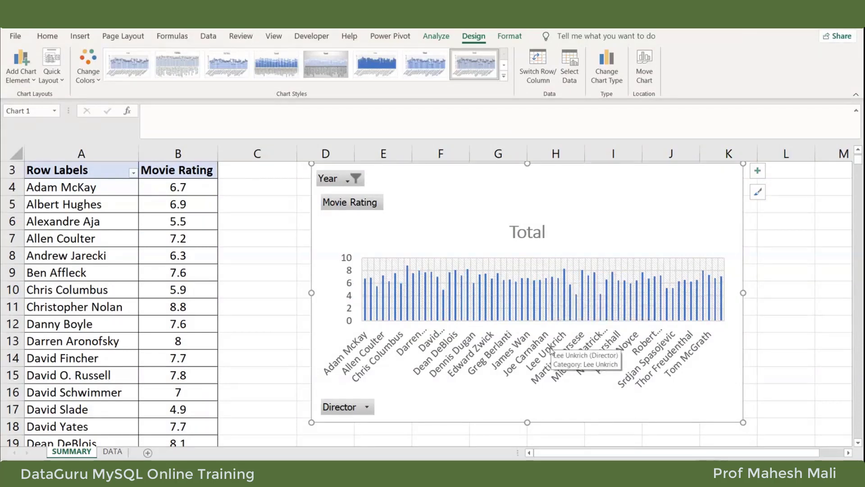
- Apply the dark grey chart style with blue columns to the PivotChart and delete its data labels
{"action": "left_click", "coordinate": [503, 76]}
{"action": "left_click", "coordinate": [318, 96]}
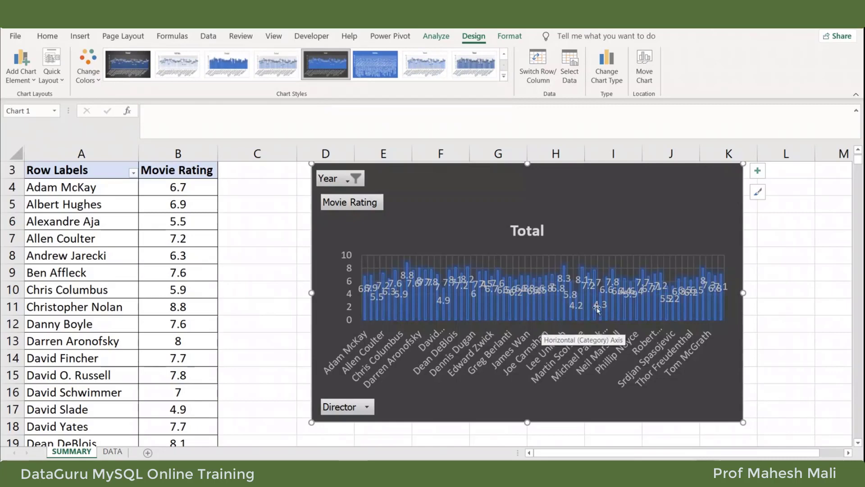
{"action": "left_click", "coordinate": [573, 296]}
{"action": "key", "text": "Delete"}
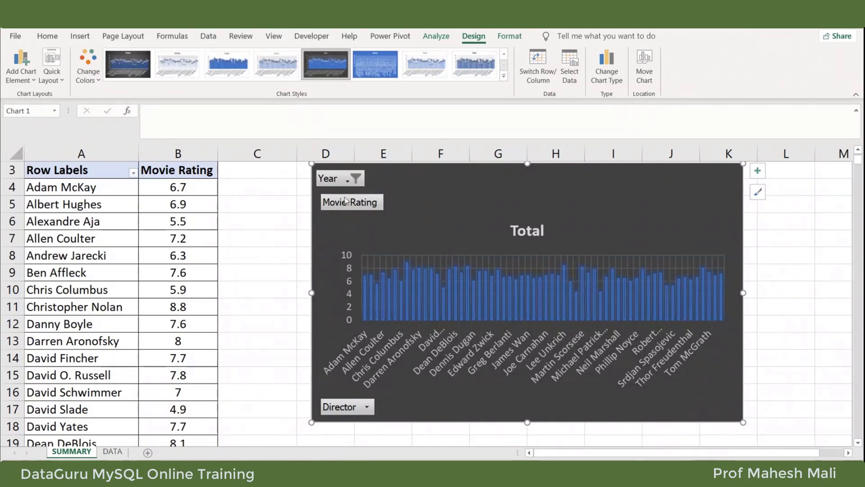
- Delete the "Total" chart title from the PivotChart
{"action": "left_click", "coordinate": [528, 233]}
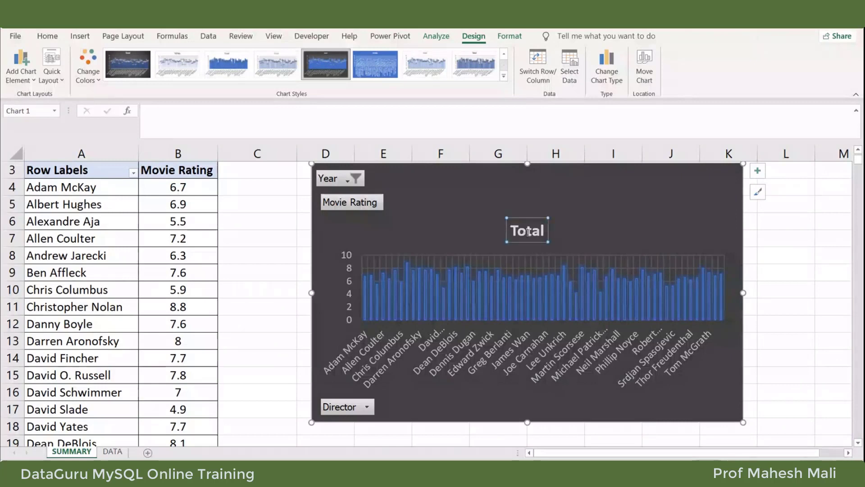
{"action": "key", "text": "Delete"}
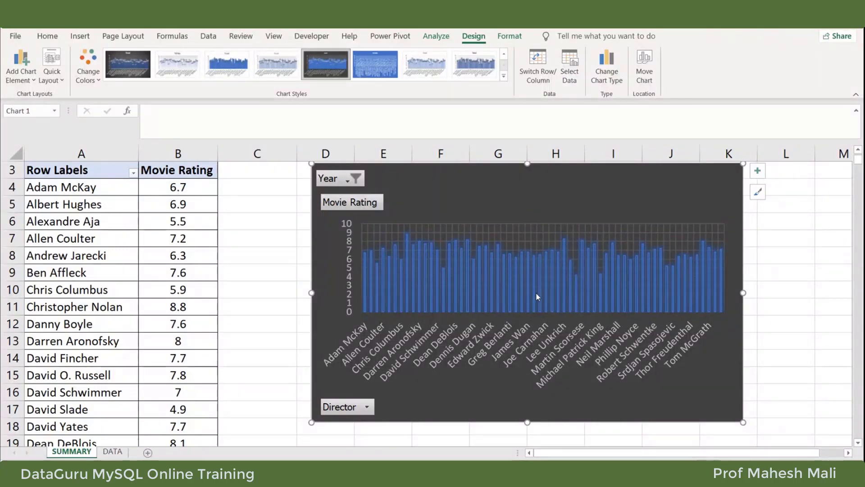
{"action": "mouse_move", "coordinate": [537, 296]}
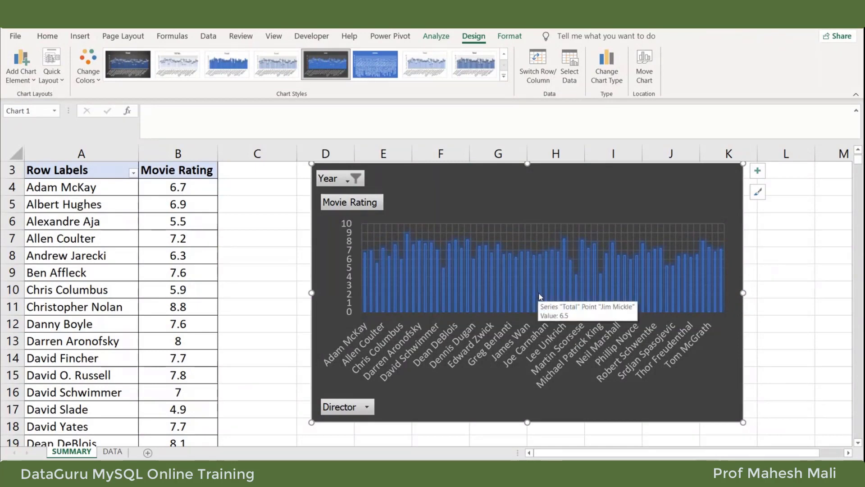
- Move the PivotChart closer to the PivotTable so that it starts in column C
{"action": "left_click", "coordinate": [698, 339]}
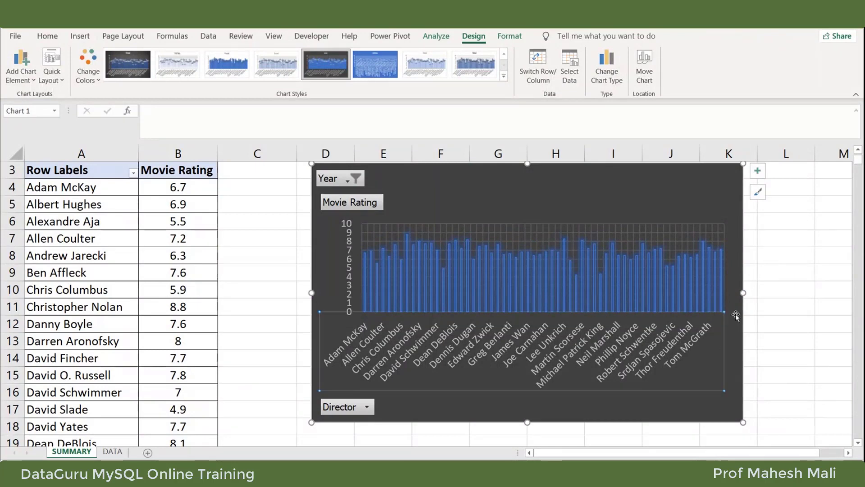
{"action": "left_click", "coordinate": [720, 259]}
{"action": "left_click", "coordinate": [715, 215]}
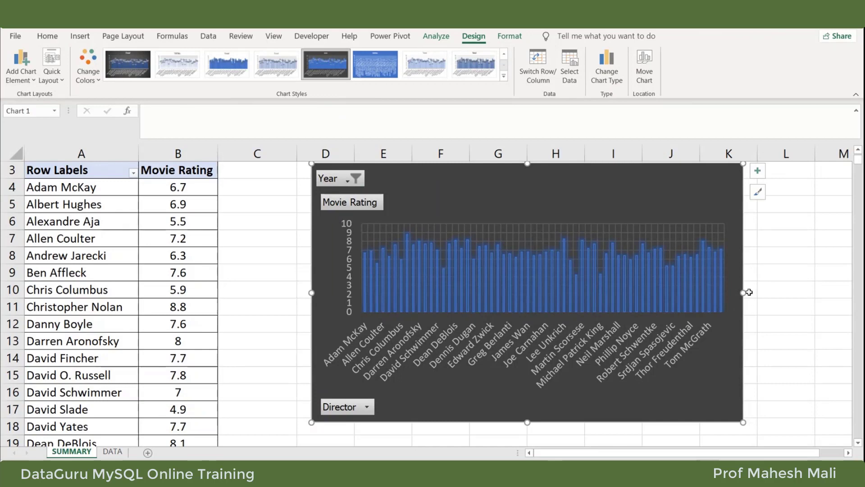
{"action": "left_click_drag", "start_coordinate": [451, 189], "coordinate": [405, 190]}
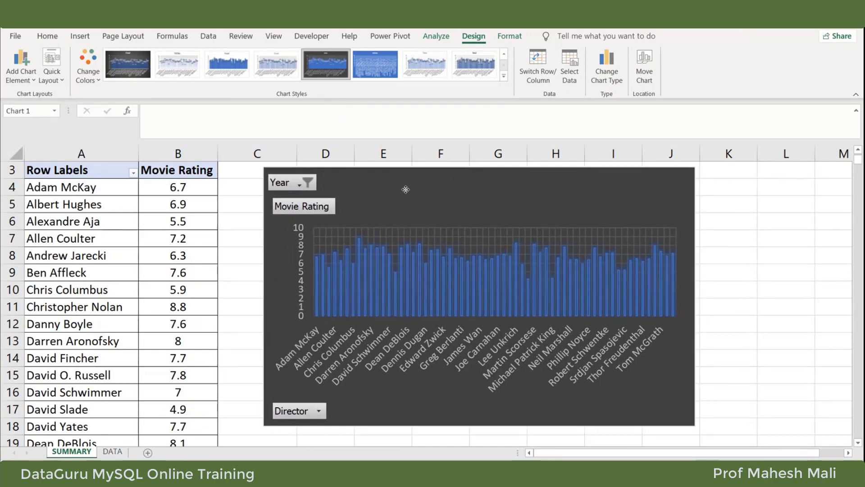
- Filter the PivotTable and its PivotChart to the year 2008
{"action": "scroll", "coordinate": [218, 240], "scroll_direction": "up", "scroll_amount": 1}
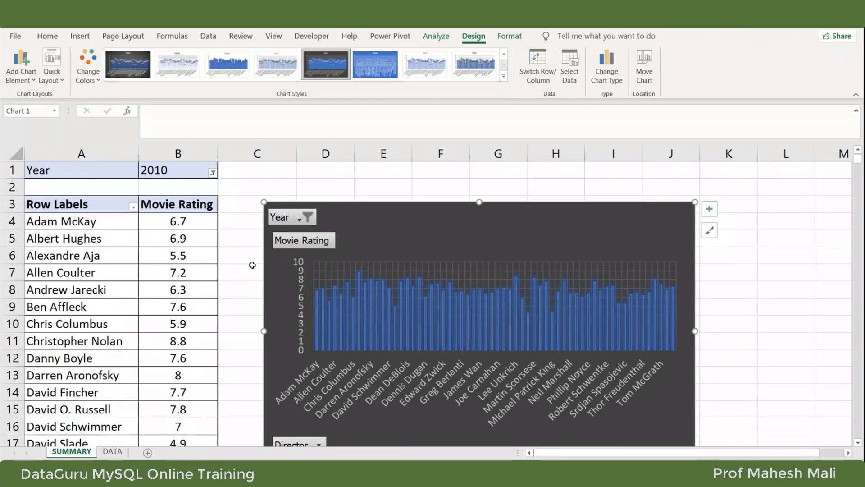
{"action": "left_click", "coordinate": [300, 218]}
{"action": "key", "text": "Escape"}
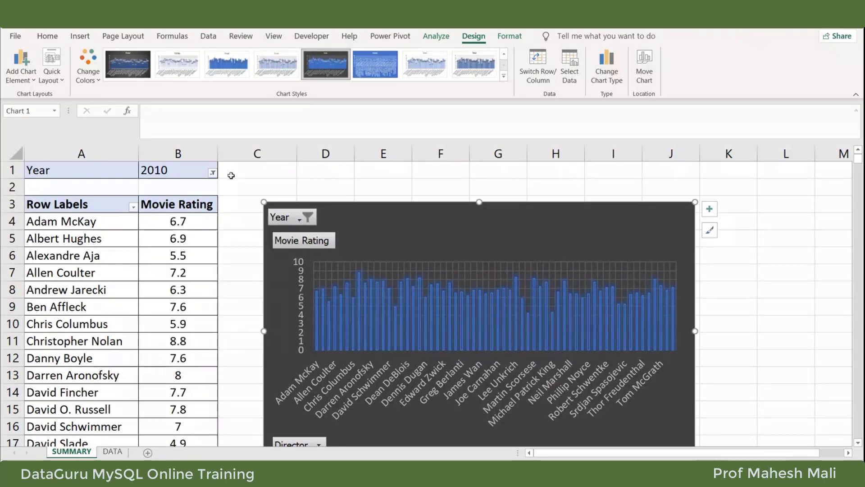
{"action": "left_click", "coordinate": [212, 172]}
{"action": "left_click", "coordinate": [103, 228]}
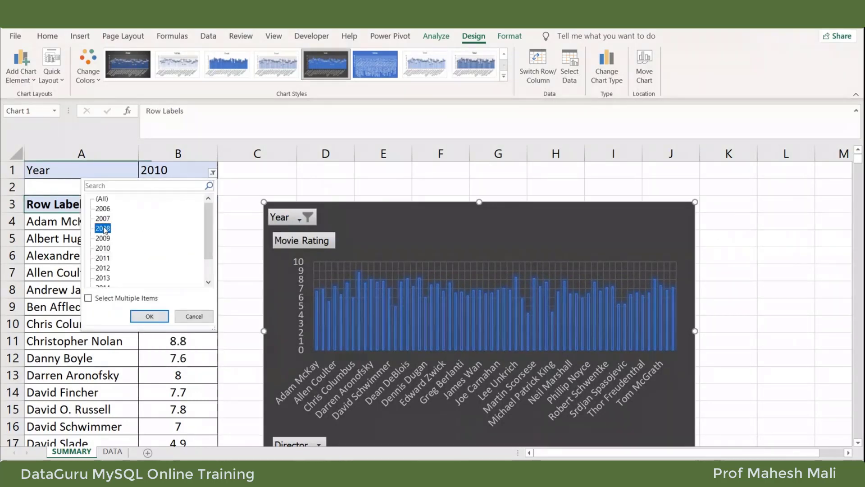
{"action": "left_click", "coordinate": [149, 316]}
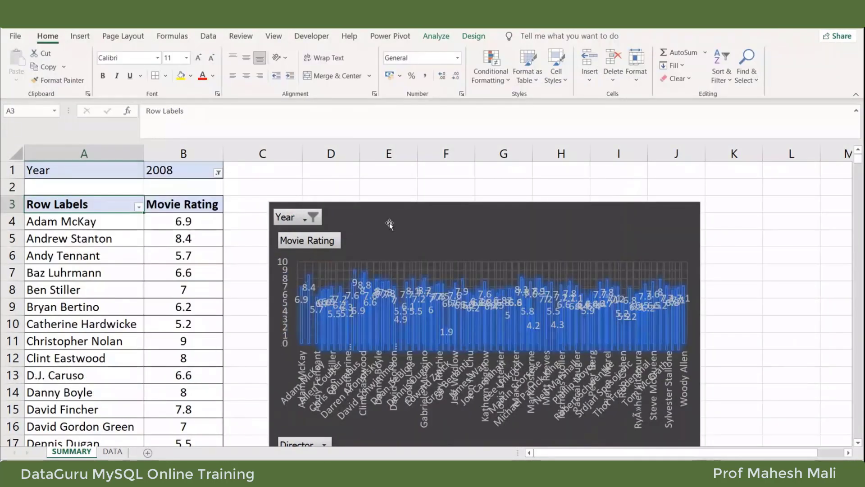
- Examine the layout, format and data settings in the PivotChart's options and close them without changes
{"action": "right_click", "coordinate": [389, 224]}
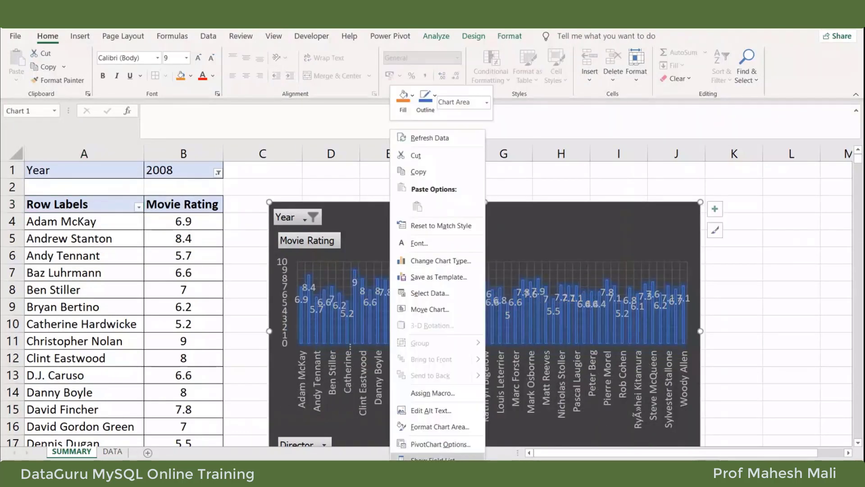
{"action": "left_click", "coordinate": [446, 445]}
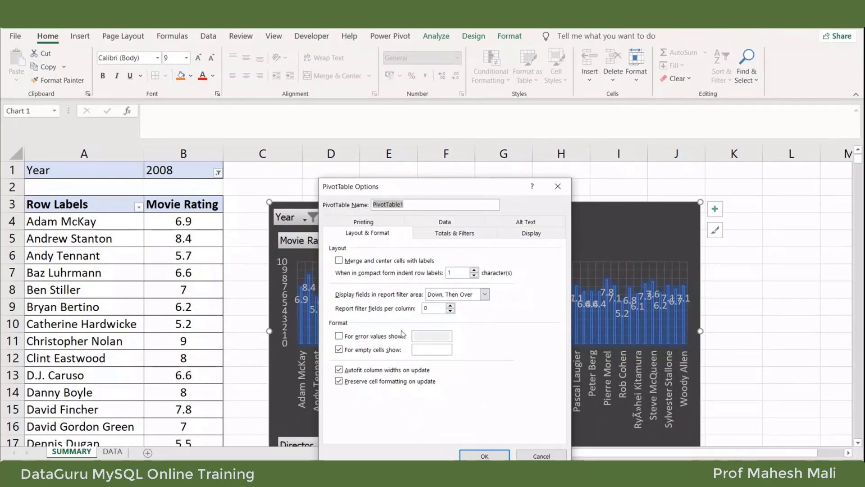
{"action": "left_click", "coordinate": [449, 223]}
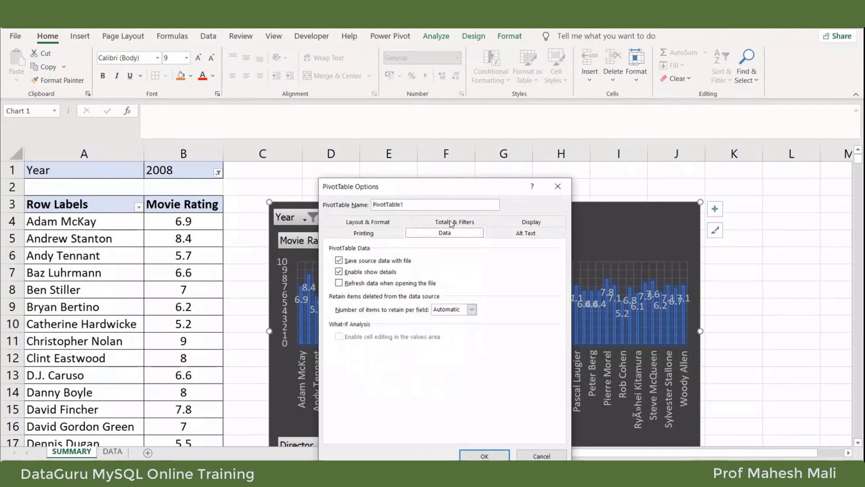
{"action": "left_click", "coordinate": [557, 186]}
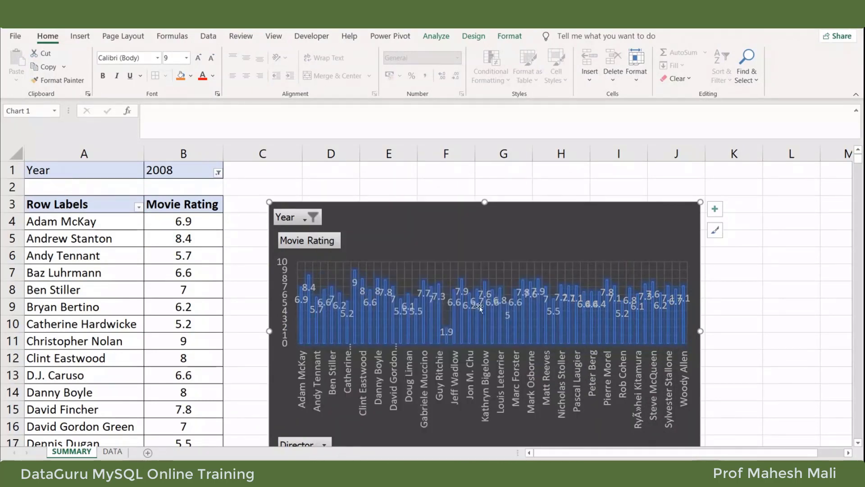
- Delete the data labels from the 2008 PivotChart and select its vertical axis
{"action": "left_click", "coordinate": [466, 295]}
{"action": "key", "text": "Delete"}
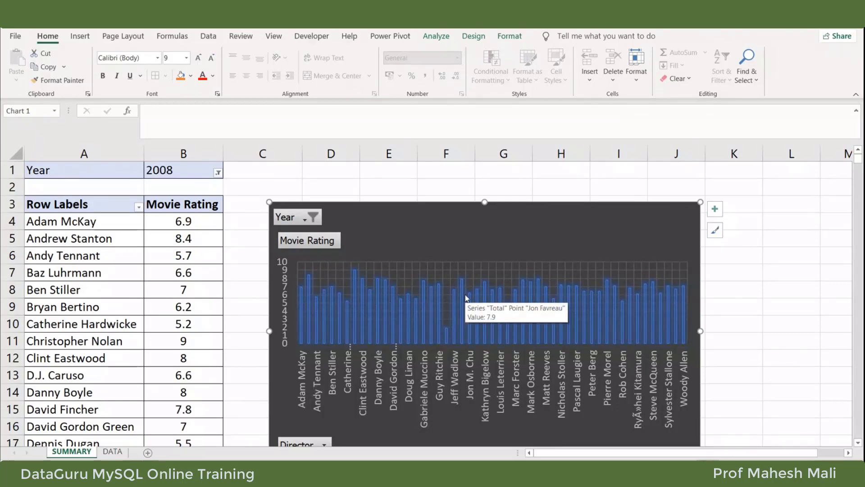
{"action": "left_click", "coordinate": [285, 273]}
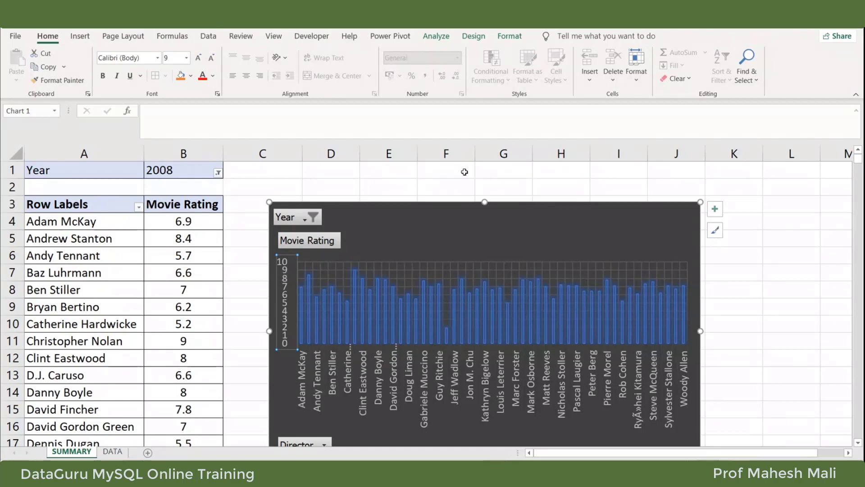
- Try data labels, a data table, error bars, a legend and a trendline on the PivotChart, removing each one again
{"action": "left_click", "coordinate": [714, 212]}
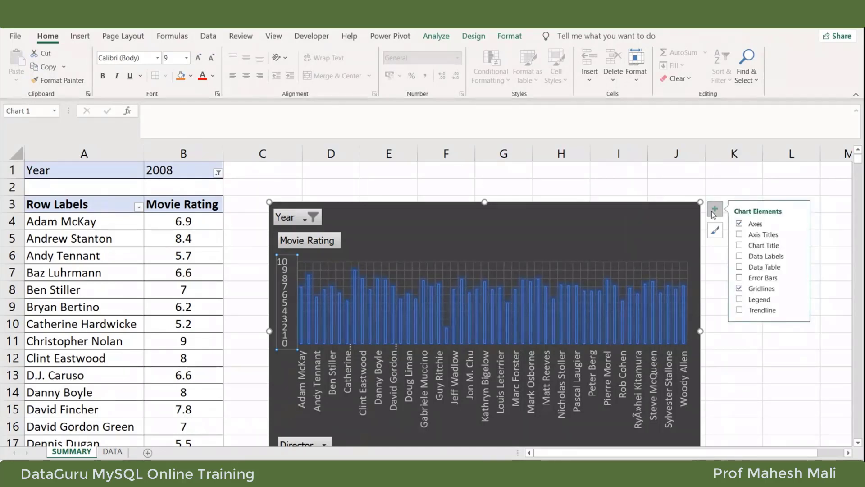
{"action": "left_click", "coordinate": [740, 257]}
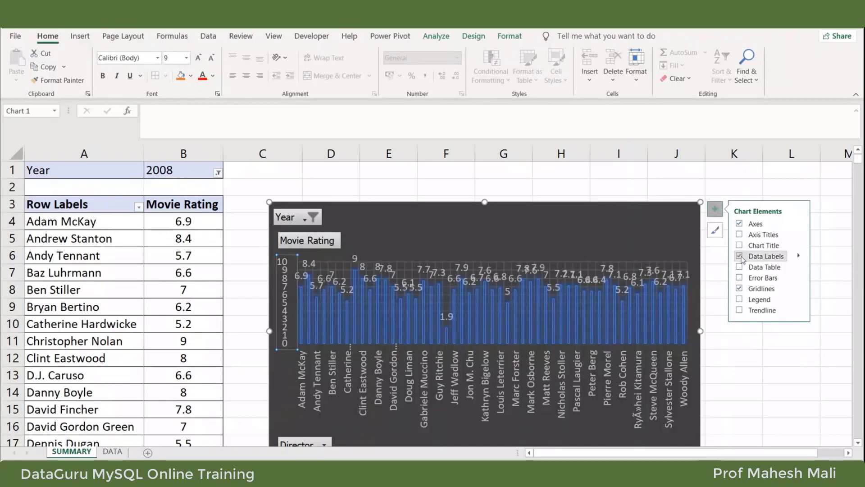
{"action": "left_click", "coordinate": [740, 257]}
{"action": "left_click", "coordinate": [739, 268]}
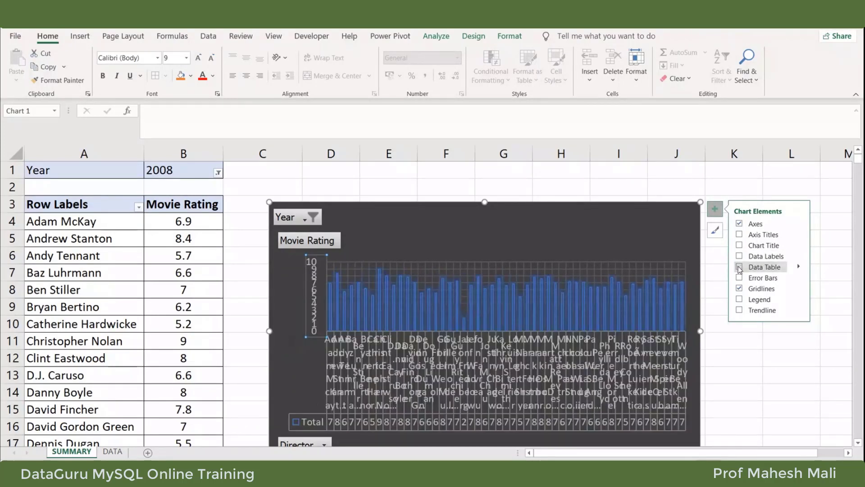
{"action": "left_click", "coordinate": [740, 268]}
{"action": "left_click", "coordinate": [739, 278]}
{"action": "left_click", "coordinate": [740, 278]}
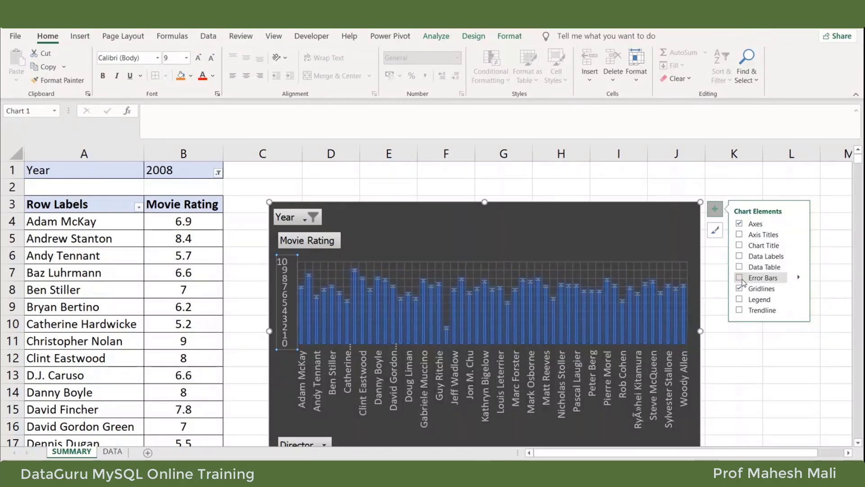
{"action": "left_click", "coordinate": [740, 300]}
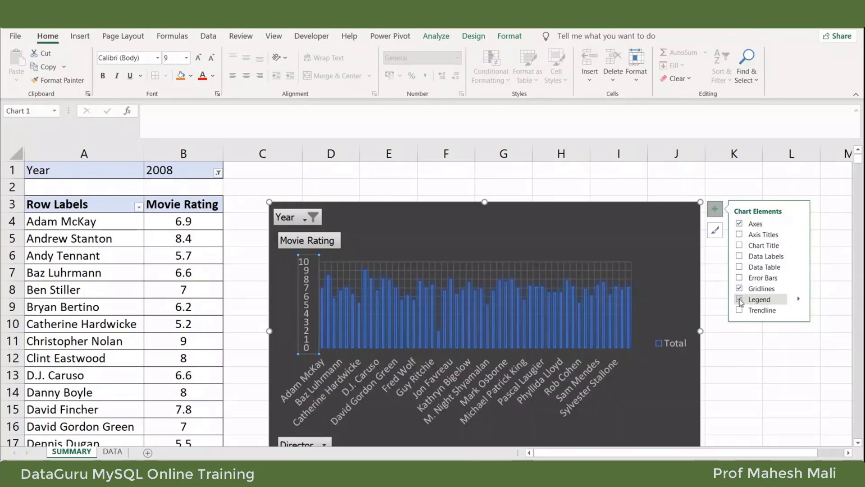
{"action": "left_click", "coordinate": [740, 300]}
{"action": "left_click", "coordinate": [740, 310]}
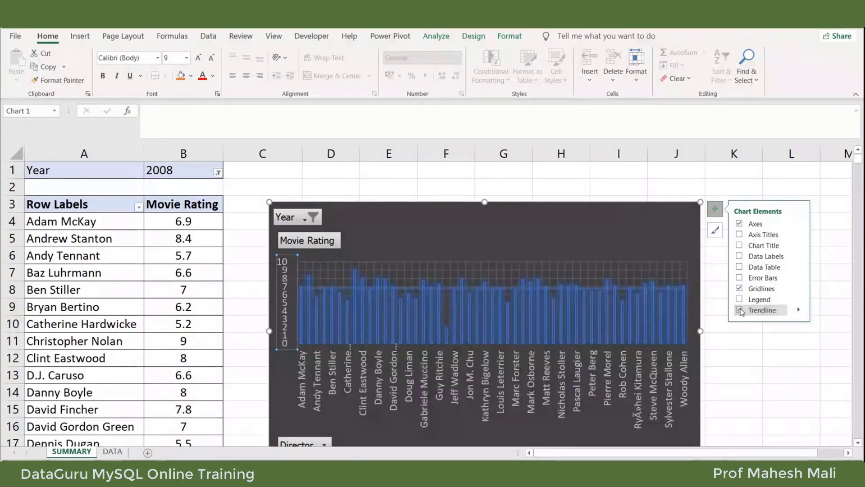
{"action": "left_click", "coordinate": [740, 310]}
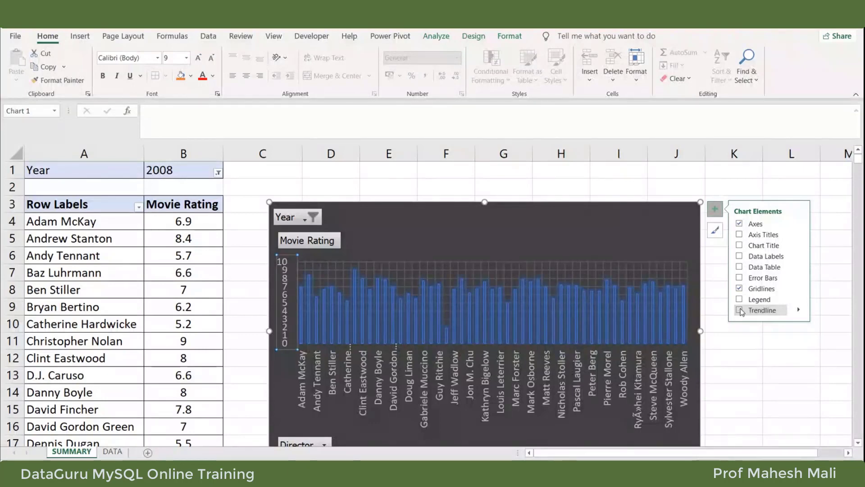
- Try a chart title and axis titles on the PivotChart, removing each one again
{"action": "left_click", "coordinate": [740, 246]}
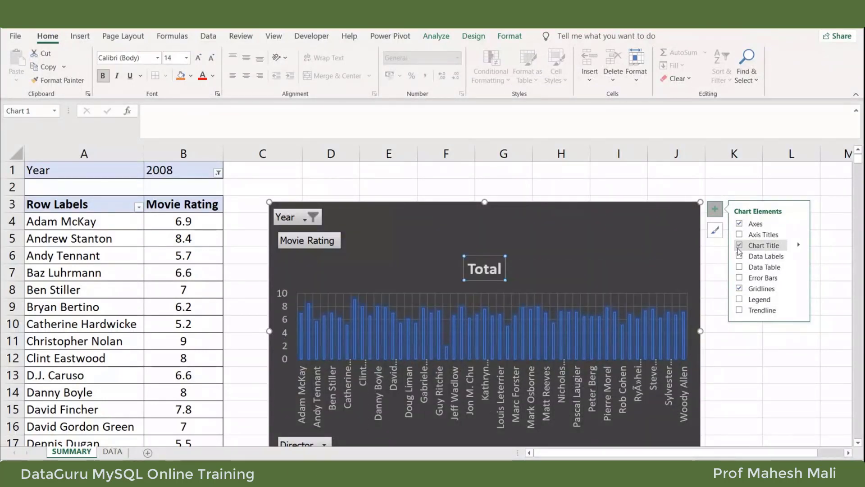
{"action": "left_click", "coordinate": [739, 248]}
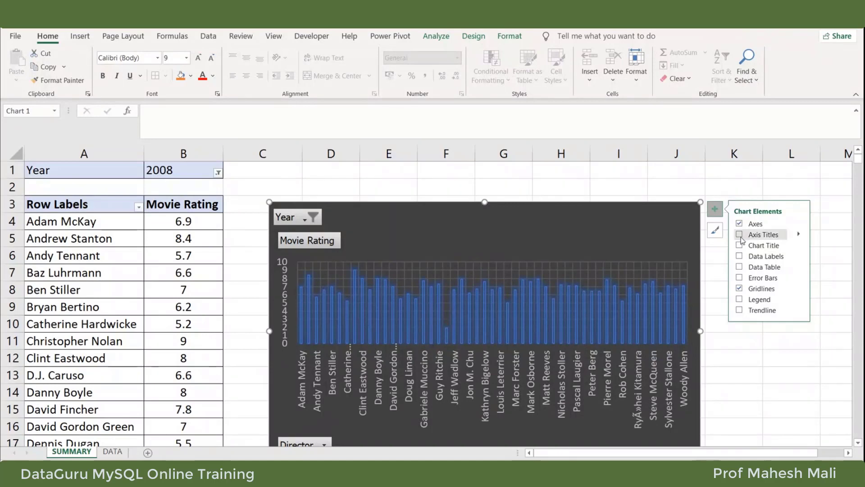
{"action": "left_click", "coordinate": [740, 234]}
{"action": "left_click", "coordinate": [739, 235]}
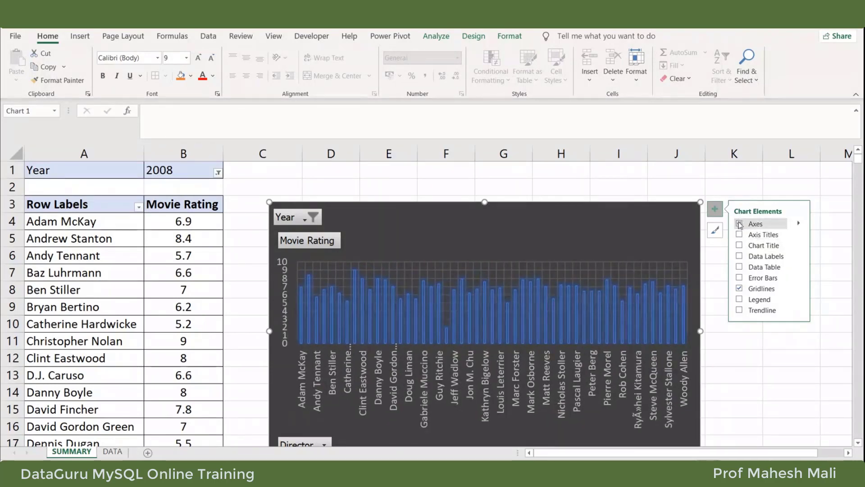
- Remove the axes and gridlines from the PivotChart, and browse its chart styles and colors without applying any
{"action": "left_click", "coordinate": [739, 223]}
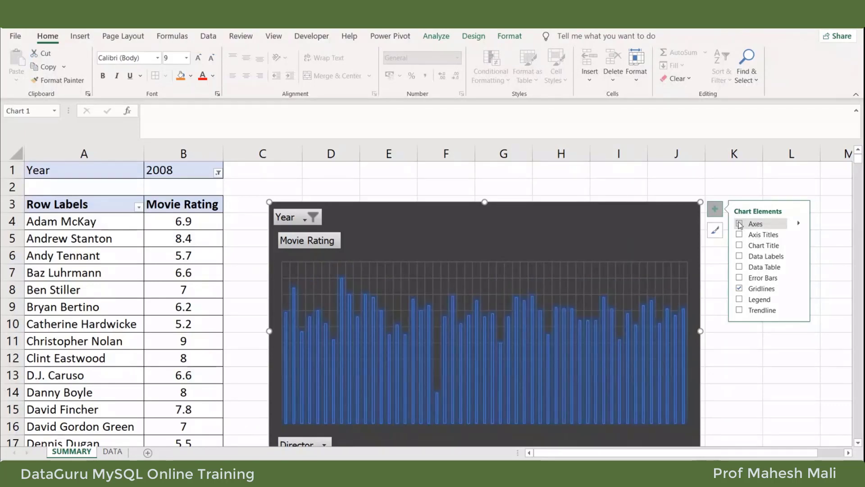
{"action": "left_click", "coordinate": [739, 289]}
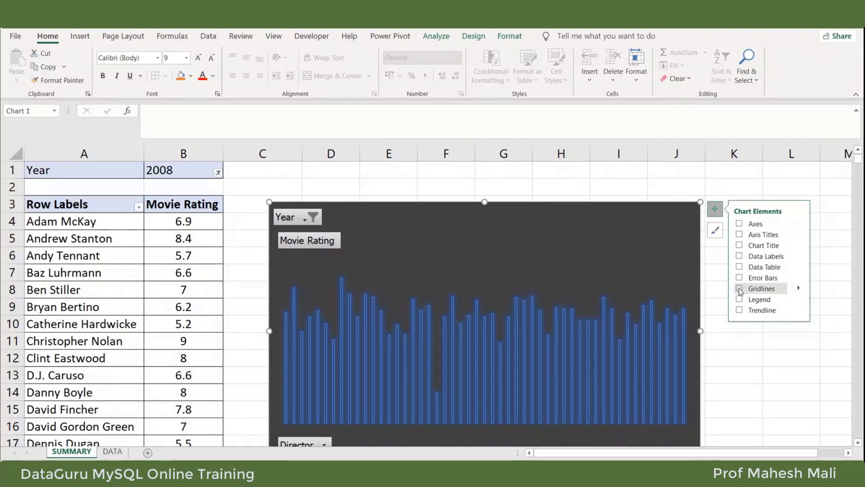
{"action": "left_click", "coordinate": [714, 233]}
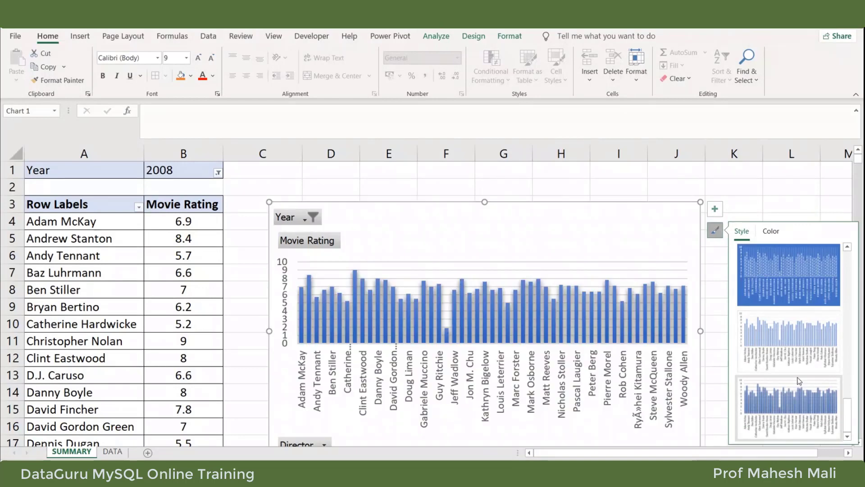
{"action": "left_click", "coordinate": [771, 231]}
{"action": "left_click", "coordinate": [746, 193]}
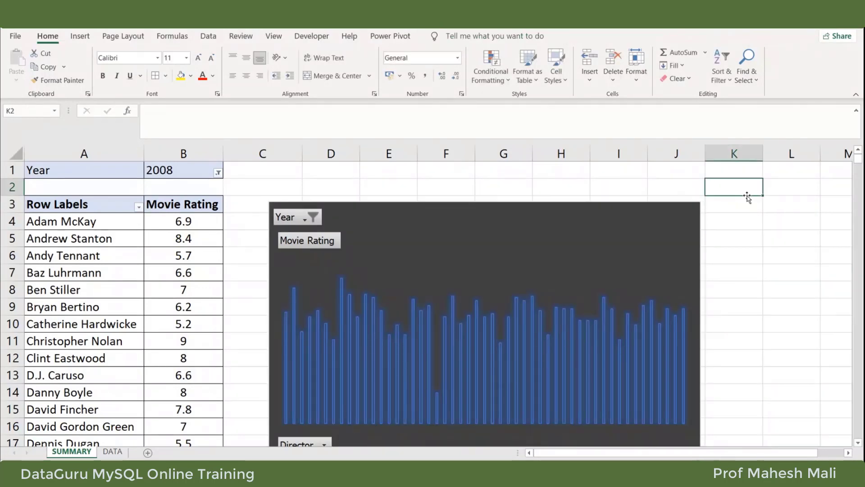
- Move the PivotChart closer to the PivotTable, with its upper-left corner in column C just above row 3
{"action": "left_click", "coordinate": [439, 189]}
{"action": "left_click", "coordinate": [456, 251]}
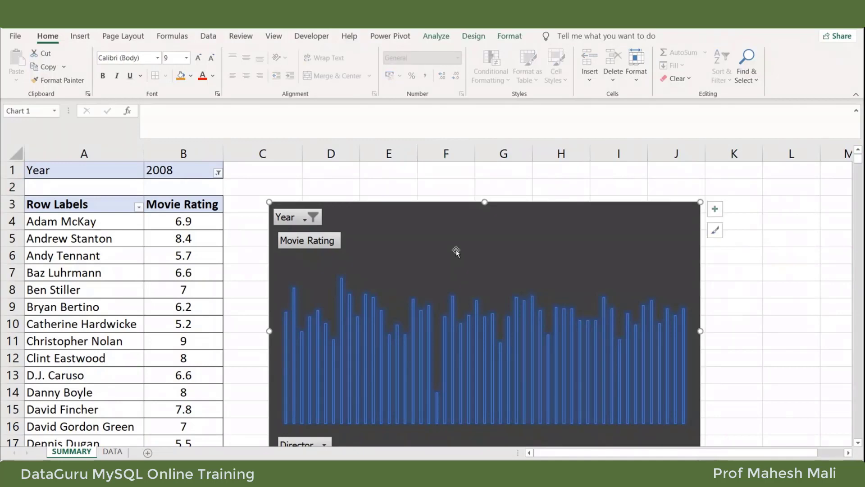
{"action": "left_click_drag", "start_coordinate": [456, 251], "coordinate": [421, 245]}
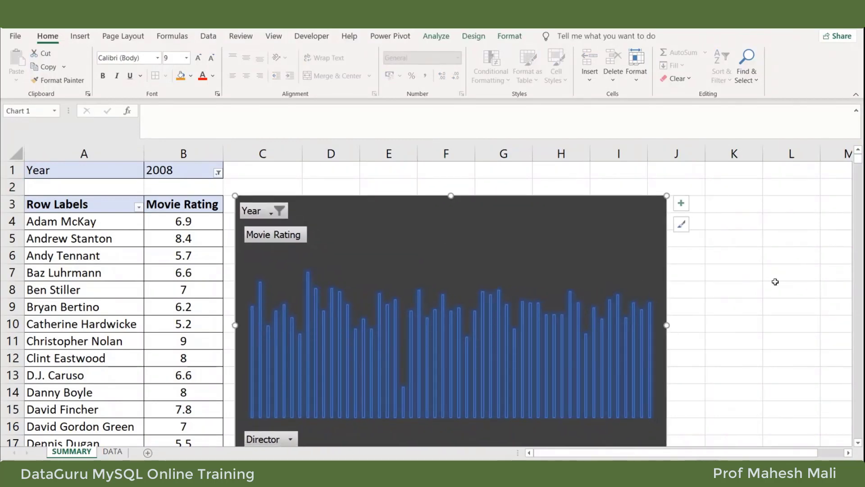
{"action": "scroll", "coordinate": [490, 324], "scroll_direction": "down", "scroll_amount": 3}
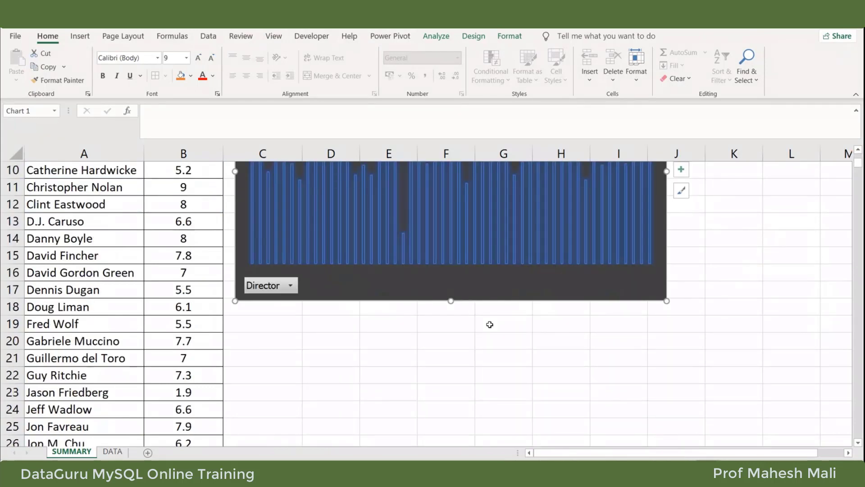
{"action": "scroll", "coordinate": [490, 324], "scroll_direction": "up", "scroll_amount": 3}
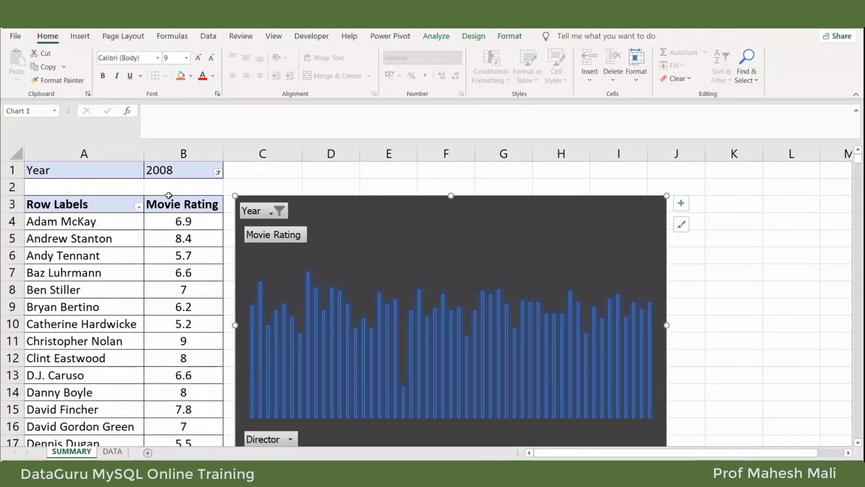
- Filter the PivotTable and its PivotChart to the year 2006
{"action": "left_click", "coordinate": [218, 173]}
{"action": "left_click", "coordinate": [108, 208]}
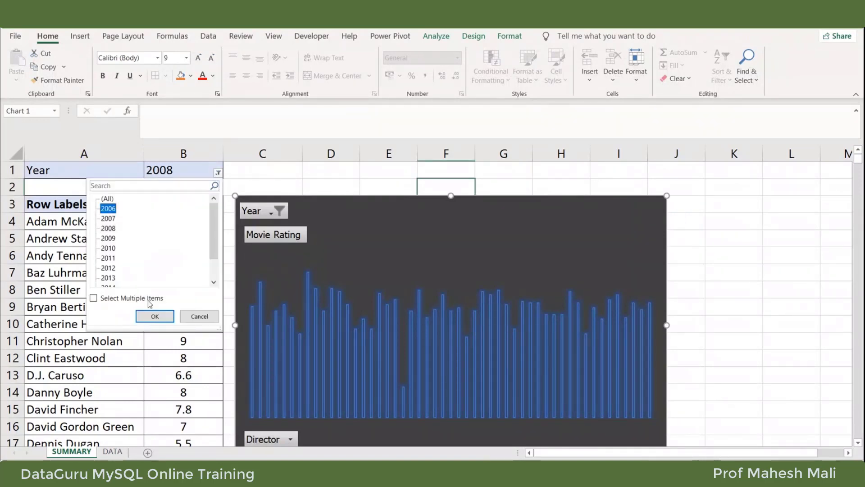
{"action": "left_click", "coordinate": [155, 316]}
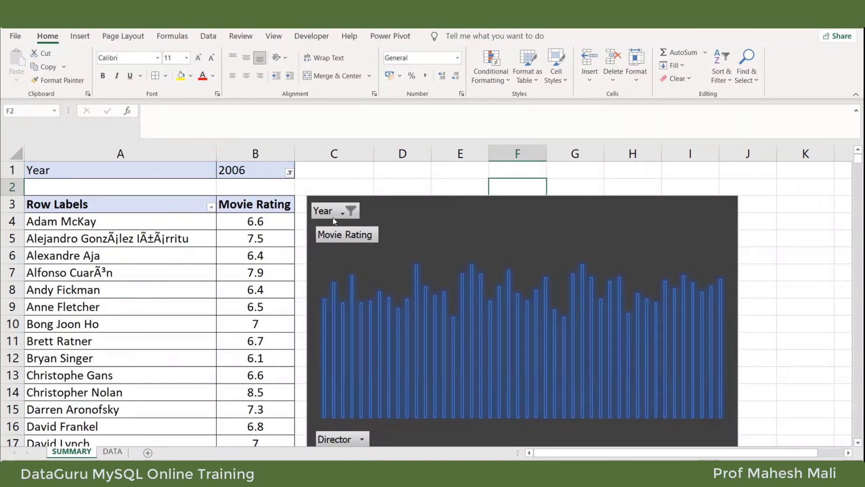
- Examine the year choices in the PivotChart's own filter without changing them, and look over the SUMMARY sheet
{"action": "left_click", "coordinate": [343, 211]}
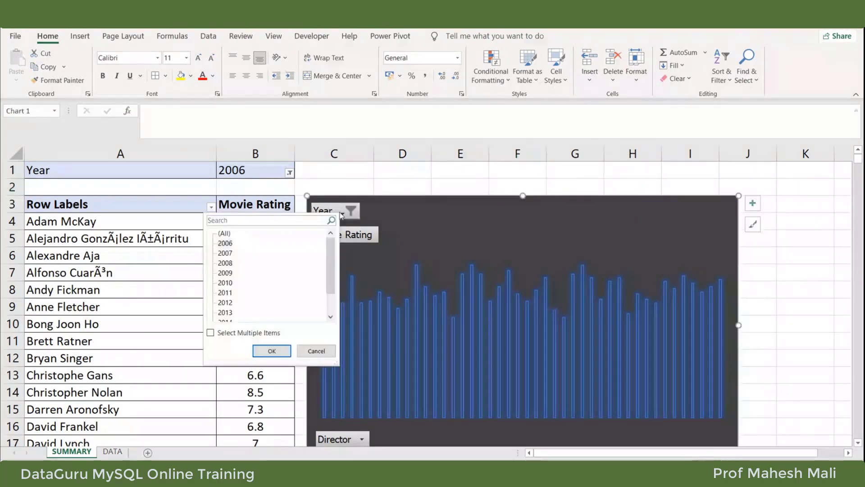
{"action": "key", "text": "Escape"}
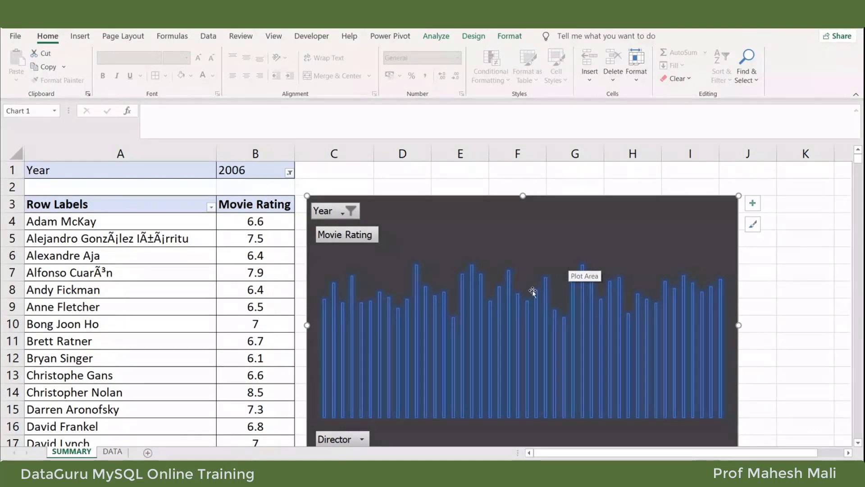
{"action": "scroll", "coordinate": [531, 296], "scroll_direction": "down", "scroll_amount": 9}
{"action": "scroll", "coordinate": [530, 300], "scroll_direction": "down", "scroll_amount": 9}
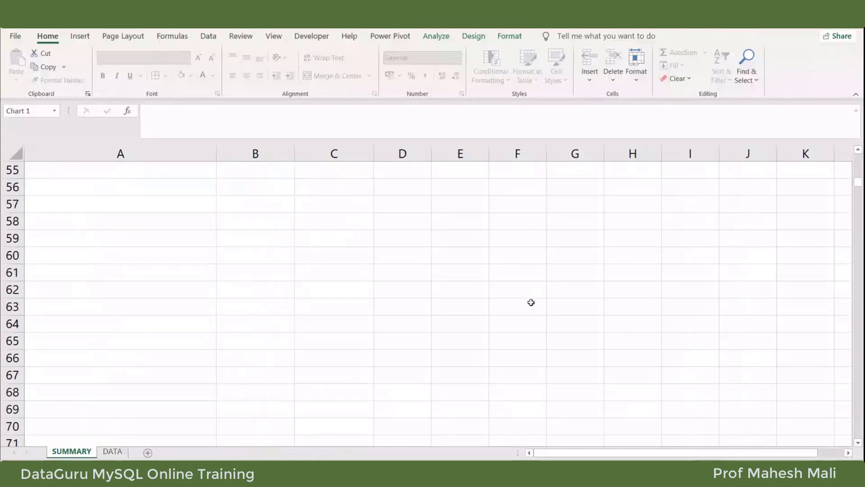
{"action": "scroll", "coordinate": [531, 302], "scroll_direction": "up", "scroll_amount": 18}
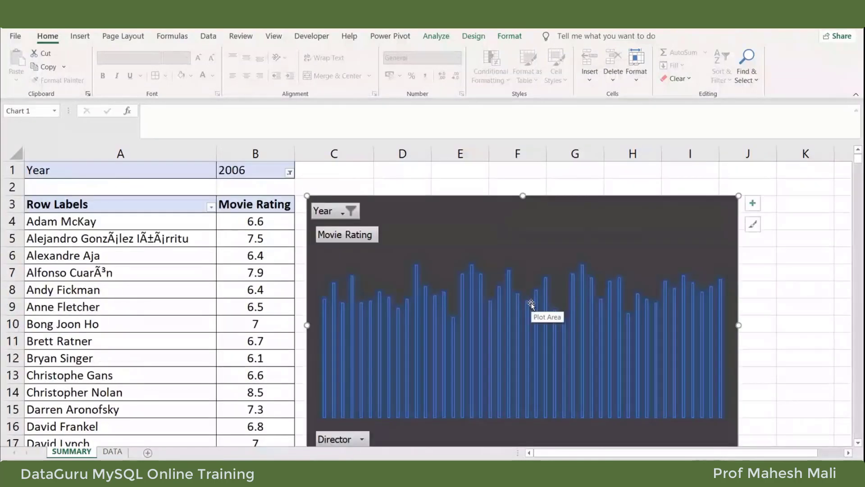